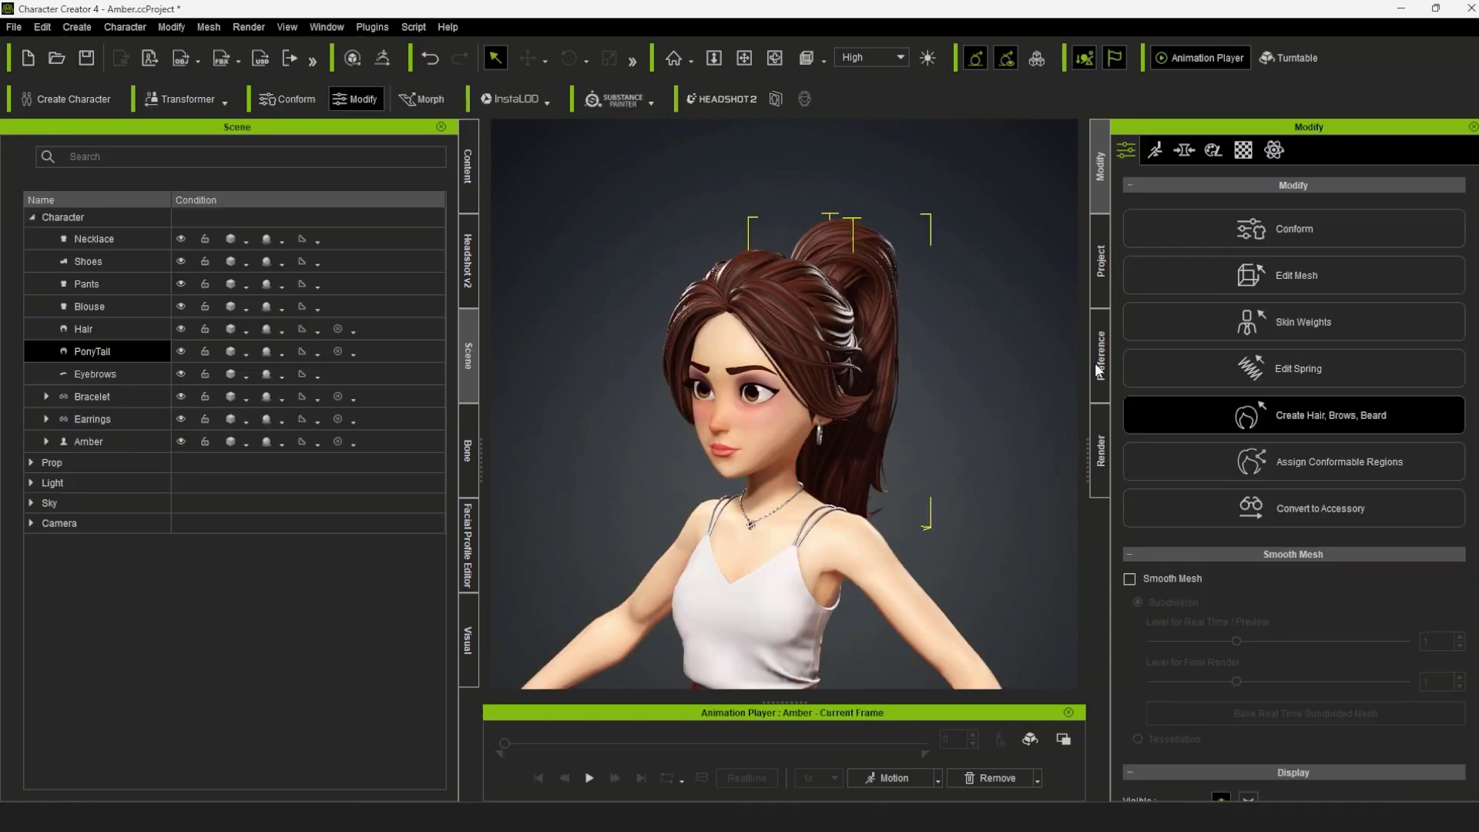
# Toggle the main hair and ponytail visibility, then open the ponytail's physics settings.
pyautogui.moveTo(958, 337); pyautogui.dragTo(703, 324, button='right')
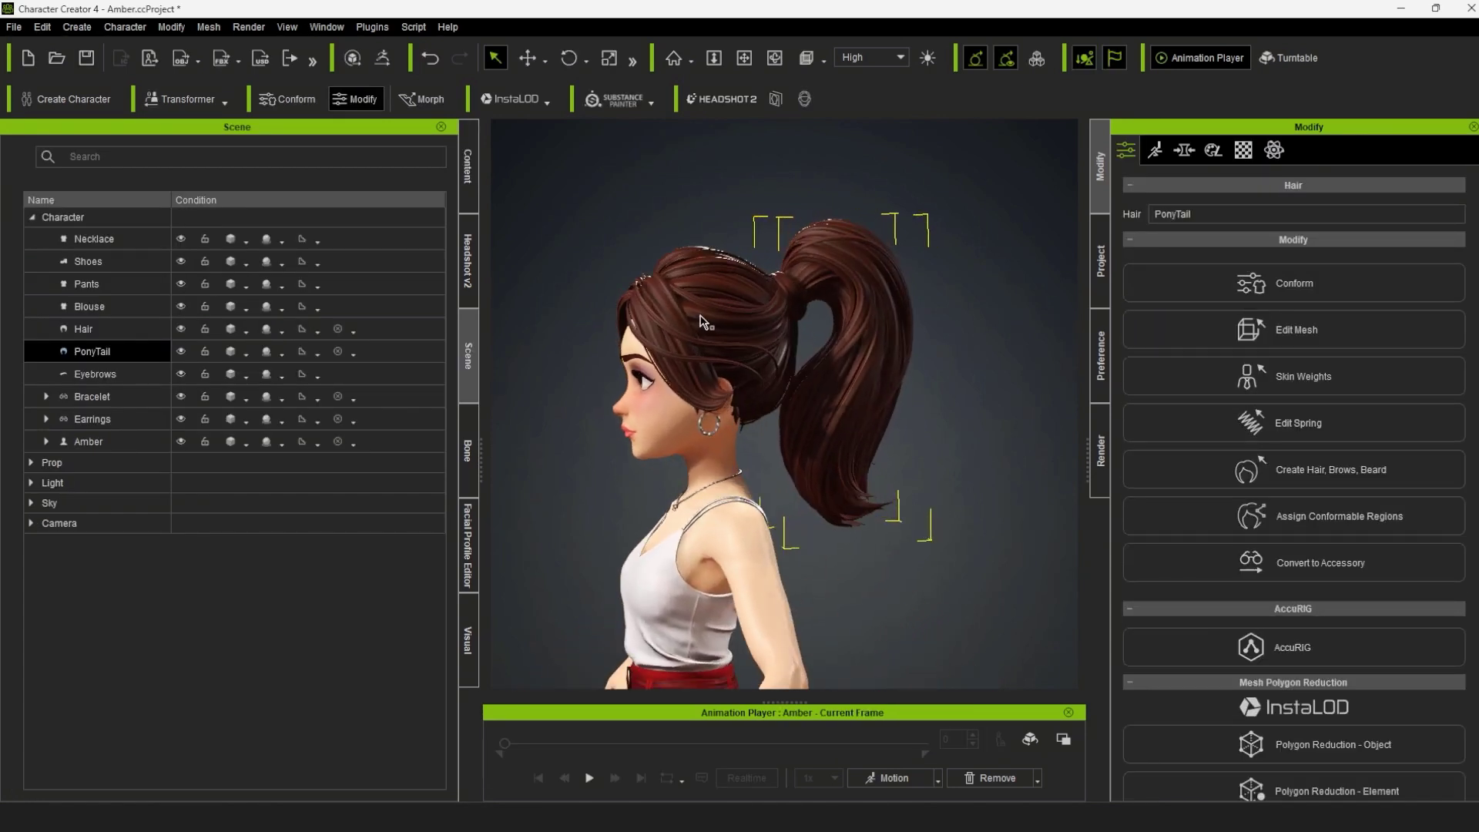
pyautogui.click(182, 326)
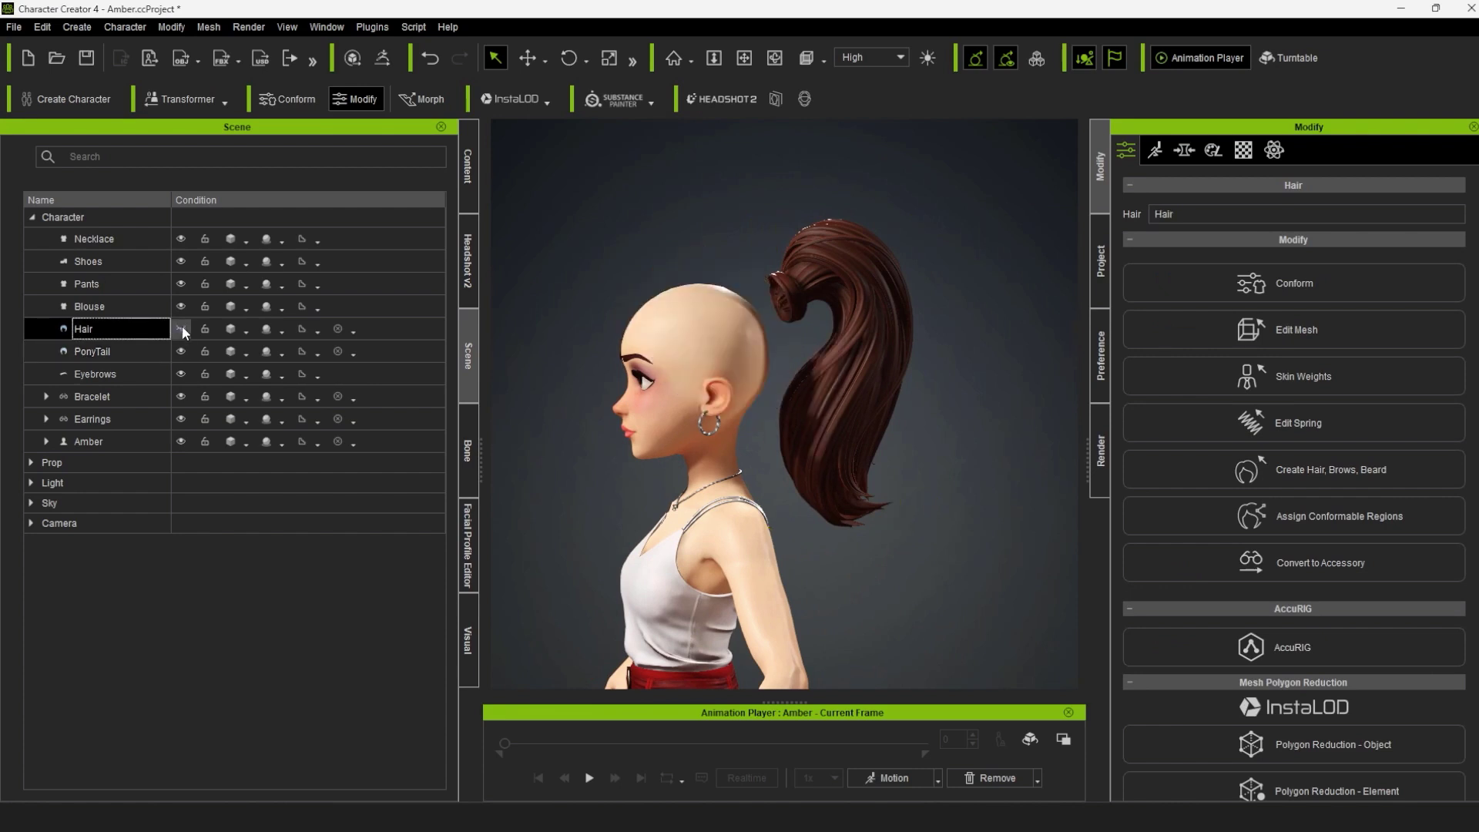
pyautogui.click(182, 352)
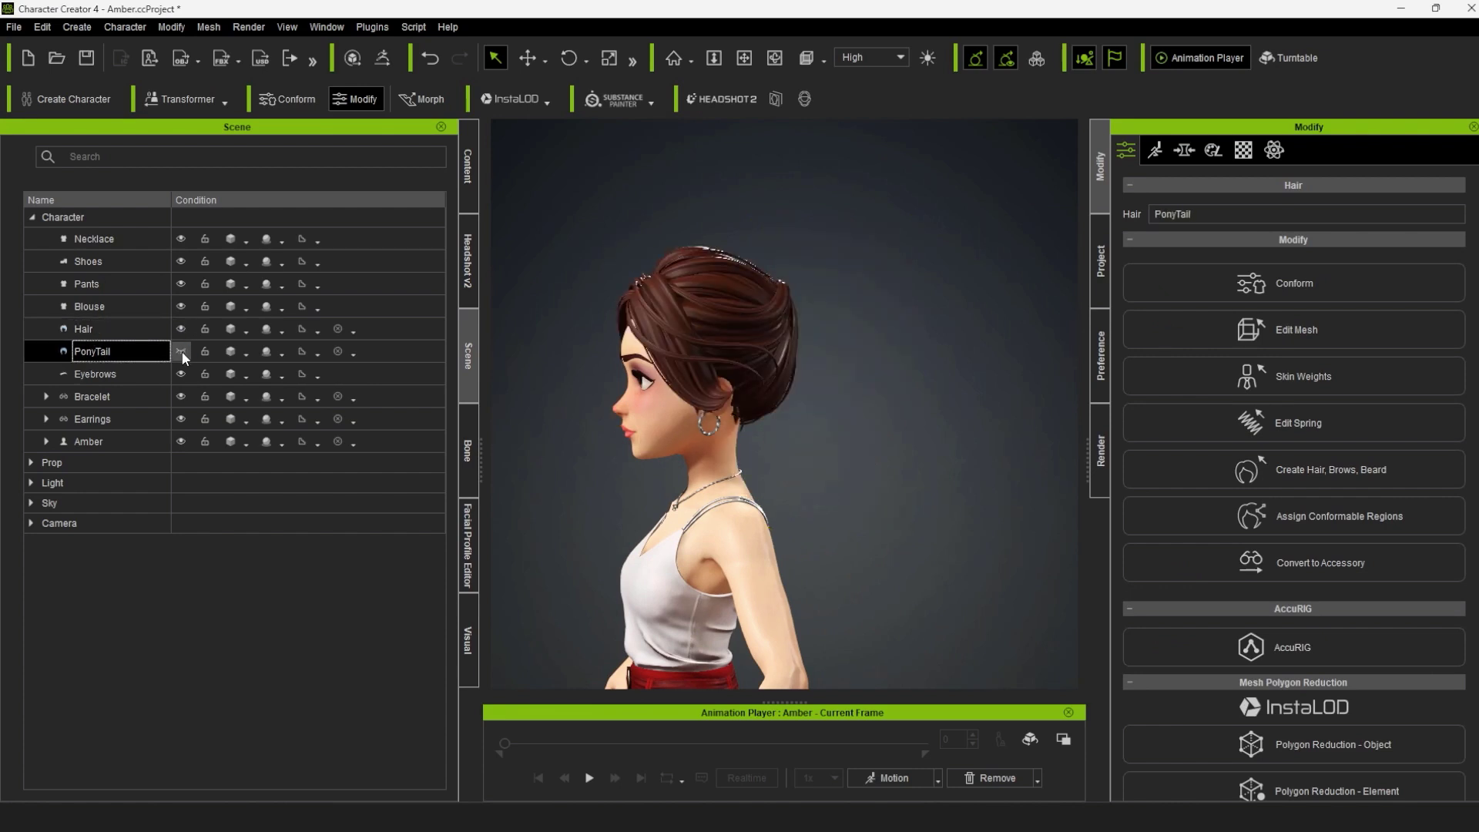
pyautogui.click(182, 351)
pyautogui.moveTo(742, 472)
pyautogui.mouseDown(button='right')
pyautogui.moveTo(1056, 484)
pyautogui.moveTo(914, 468)
pyautogui.moveTo(870, 493)
pyautogui.mouseUp(button='right')
pyautogui.click(940, 466)
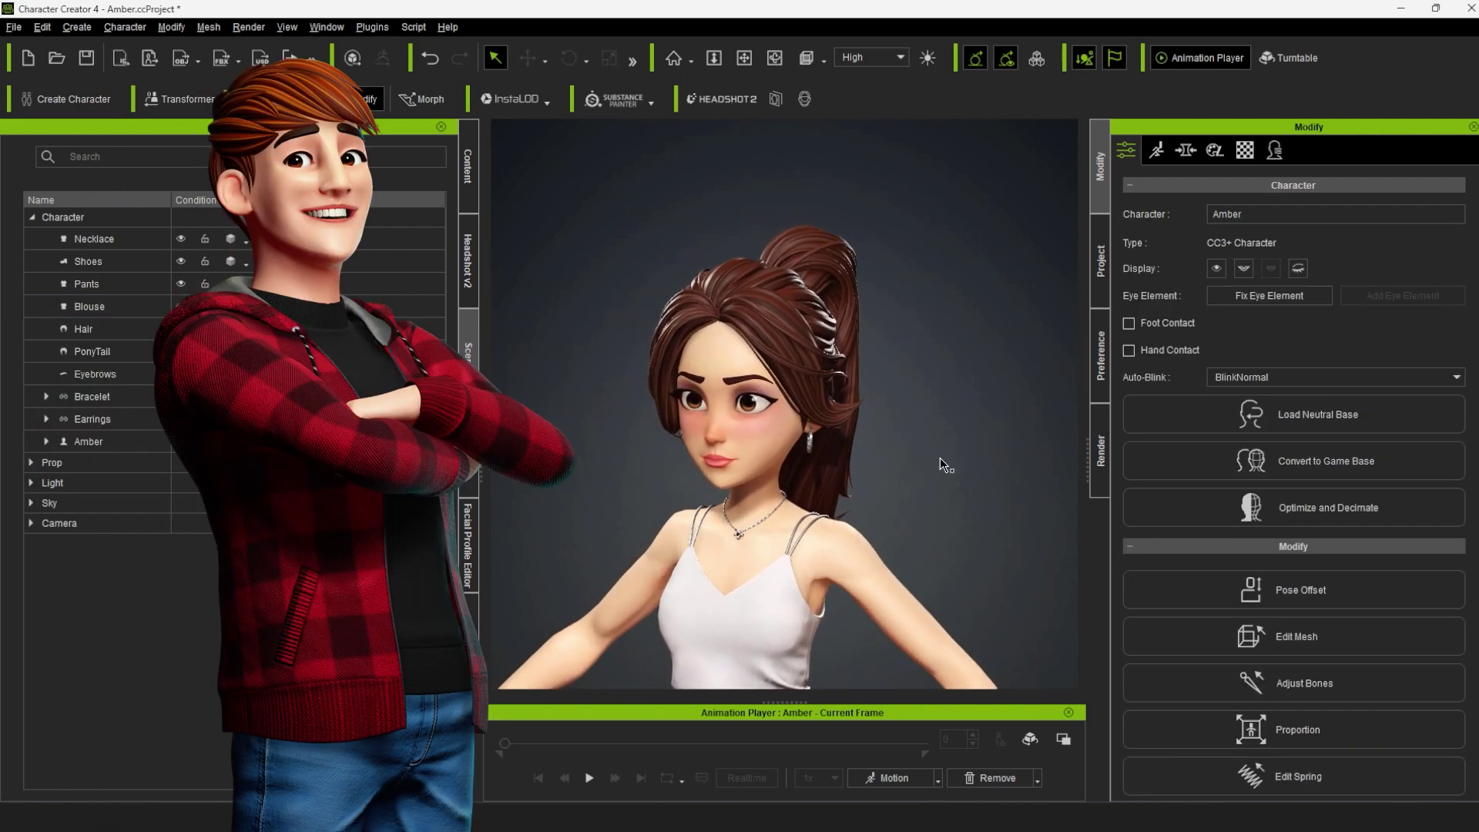
pyautogui.moveTo(987, 466); pyautogui.dragTo(987, 476, button='right')
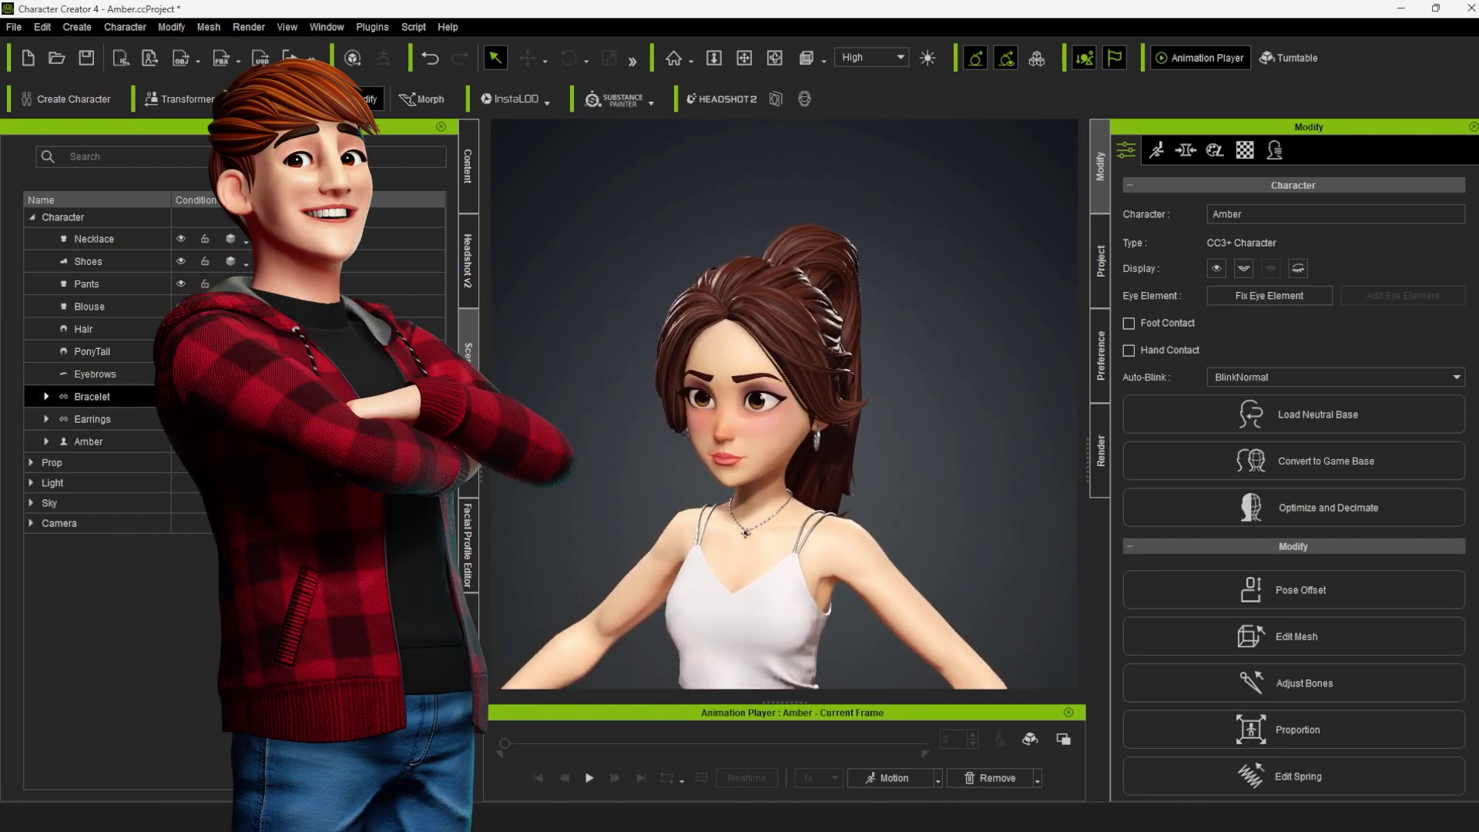
pyautogui.doubleClick(128, 353)
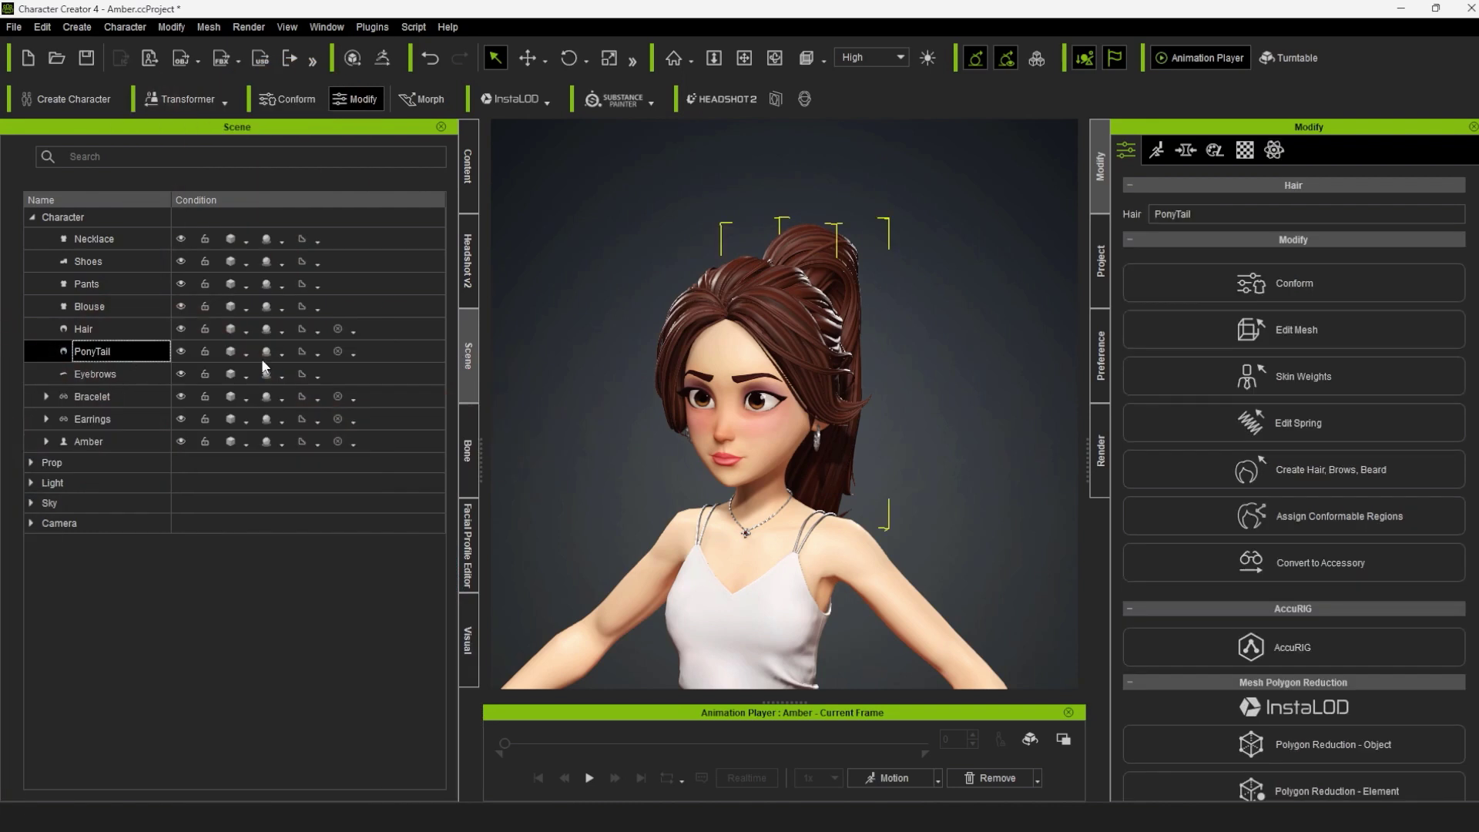
pyautogui.click(1275, 151)
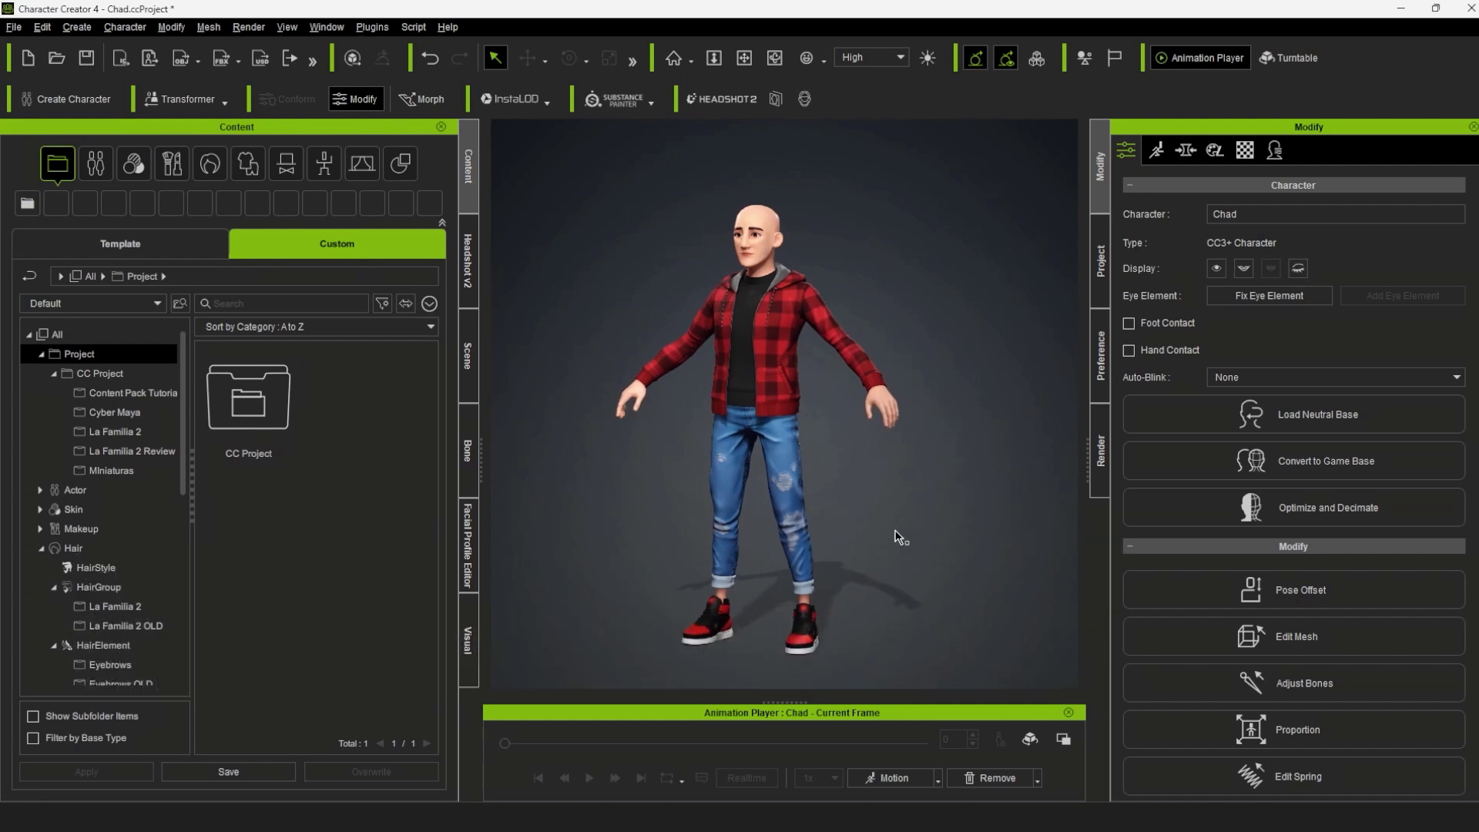
# Export the bald character as OBJ, accepting the Obj Exporter options, up to the save dialog.
pyautogui.moveTo(895, 532); pyautogui.dragTo(906, 529, button='right')
pyautogui.click(10, 27)
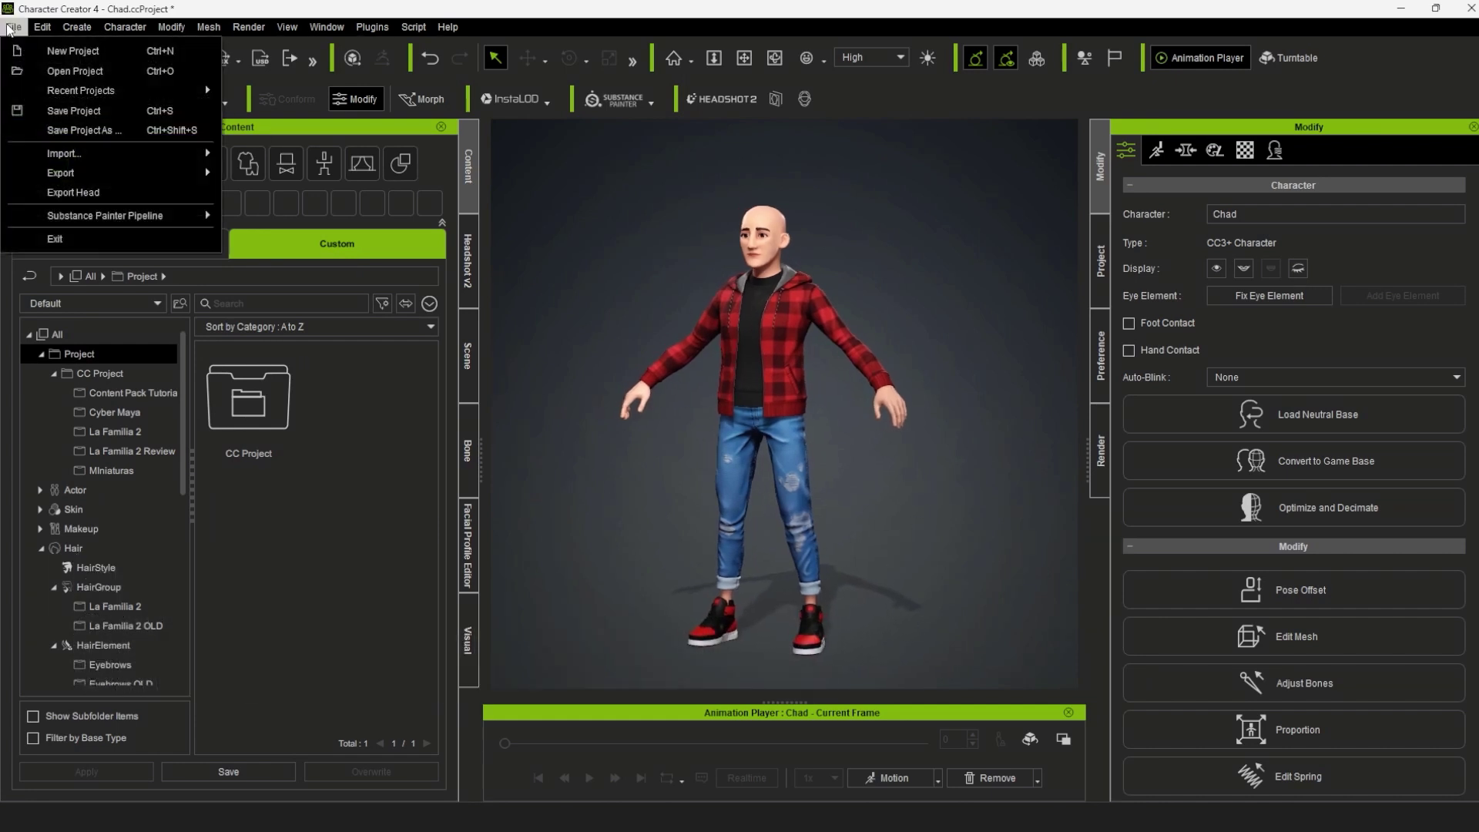
pyautogui.moveTo(70, 172)
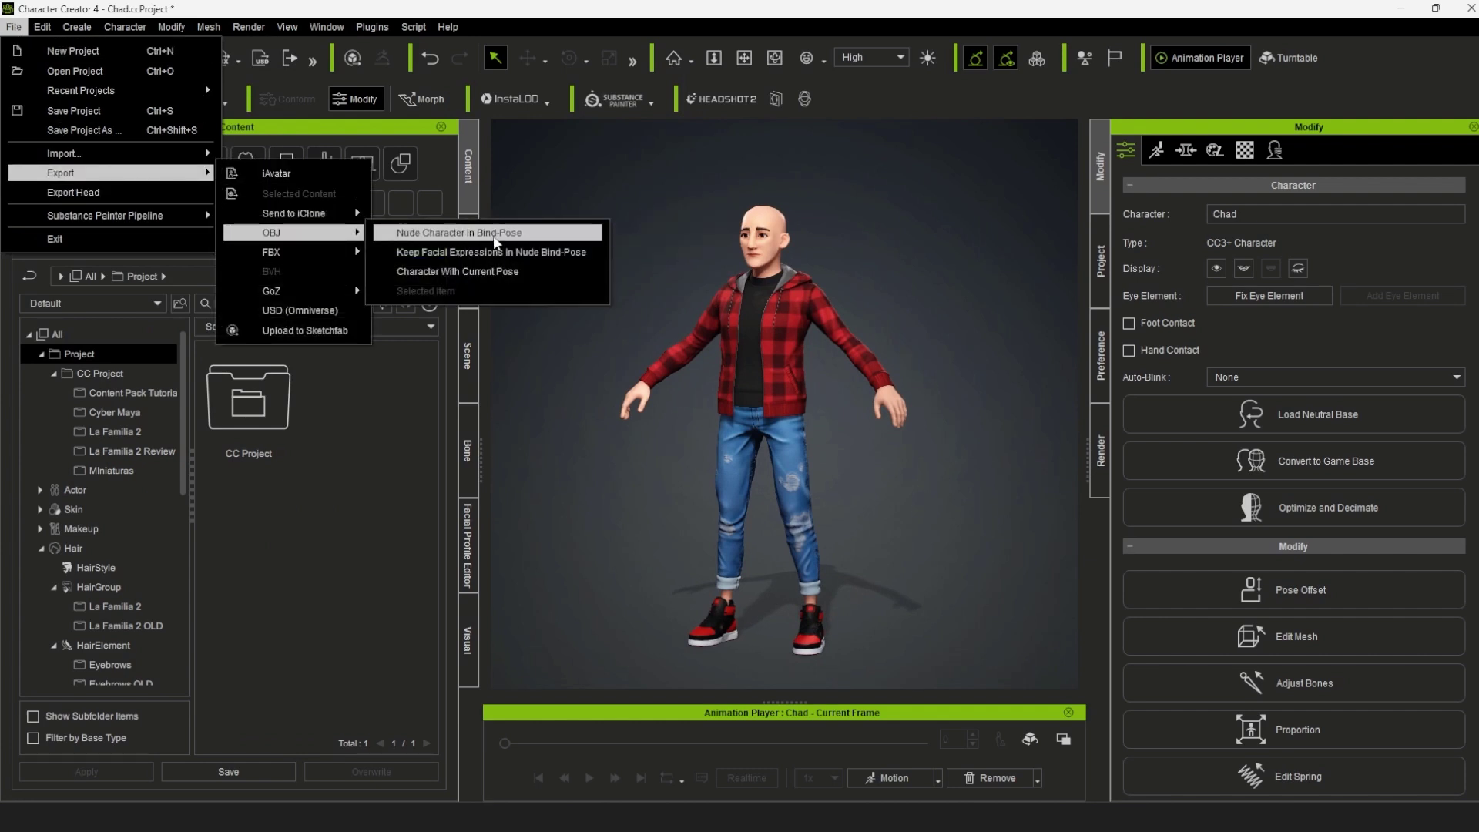
pyautogui.moveTo(289, 233)
pyautogui.click(383, 208)
pyautogui.click(705, 488)
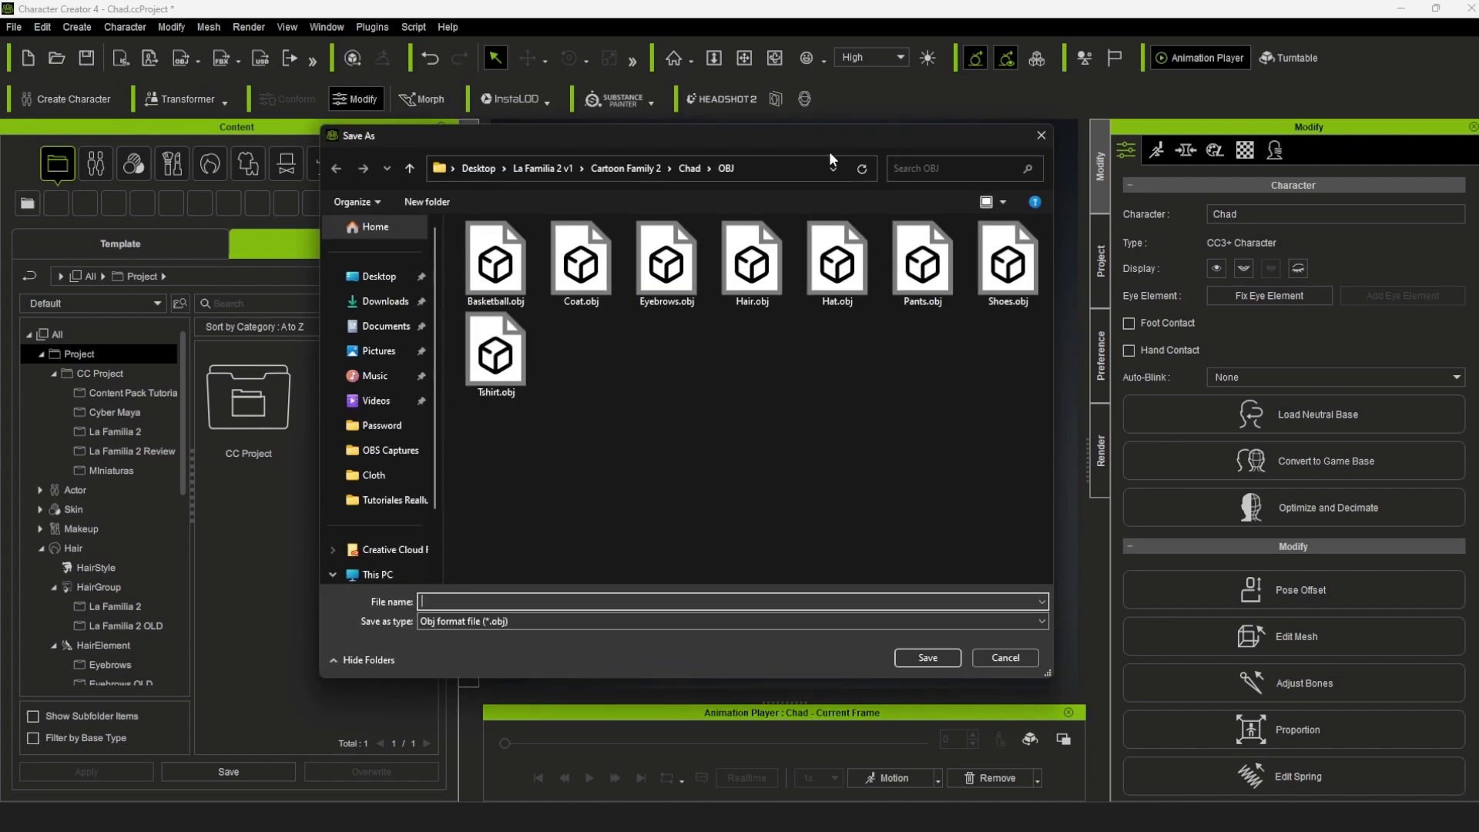
pyautogui.moveTo(812, 140); pyautogui.dragTo(813, 167)
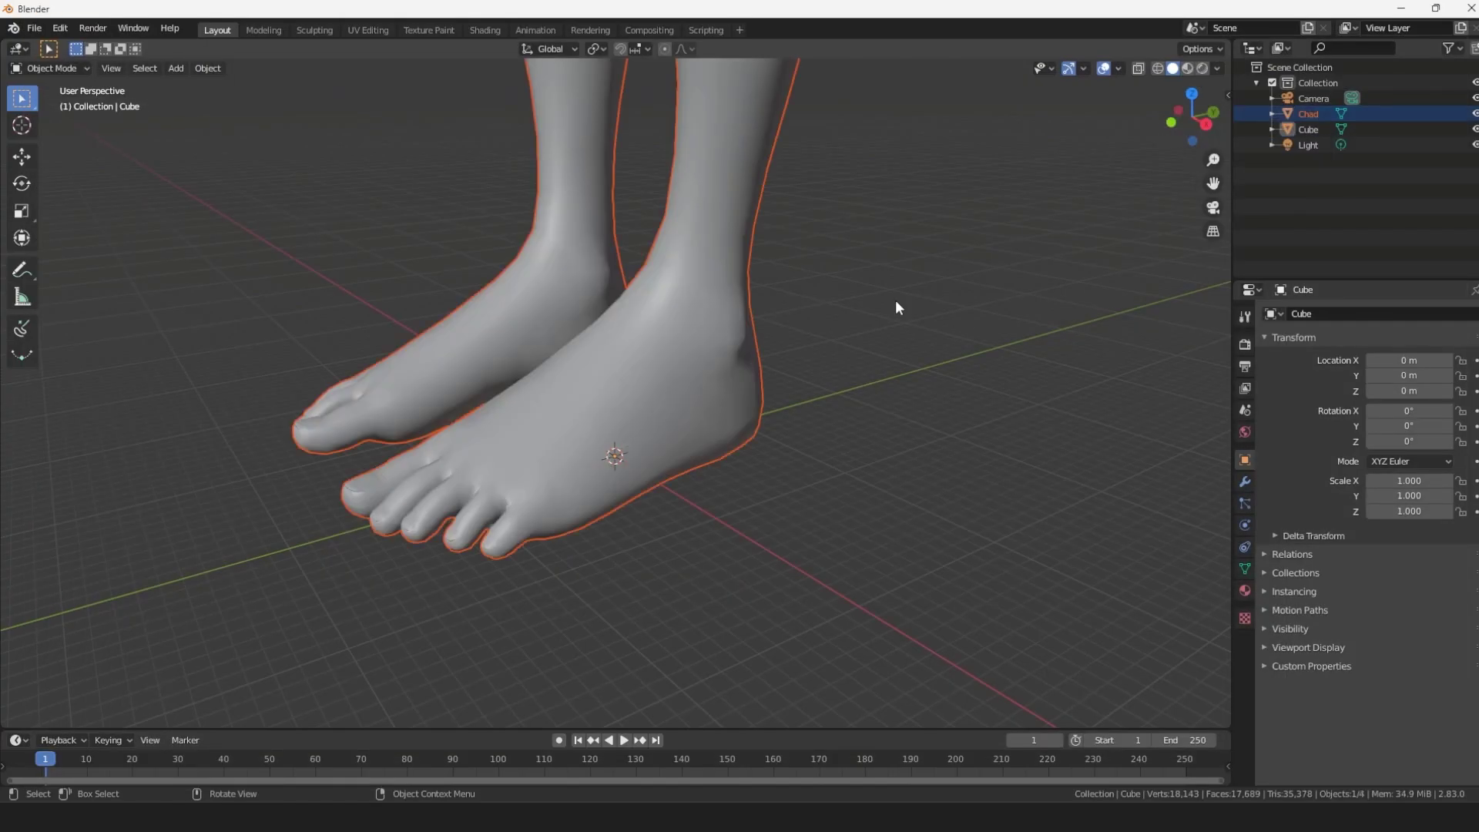
# Inspect the imported Chad body from feet to head, view it from above, and deselect everything.
pyautogui.moveTo(644, 376); pyautogui.dragTo(707, 300, button='middle')
pyautogui.scroll(-4, 708, 300)
pyautogui.scroll(5, 727, 505)
pyautogui.moveTo(617, 391)
pyautogui.mouseDown(button='middle')
pyautogui.moveTo(686, 410)
pyautogui.moveTo(686, 437)
pyautogui.mouseUp(button='middle')
pyautogui.scroll(3, 709, 436)
pyautogui.scroll(2, 723, 433)
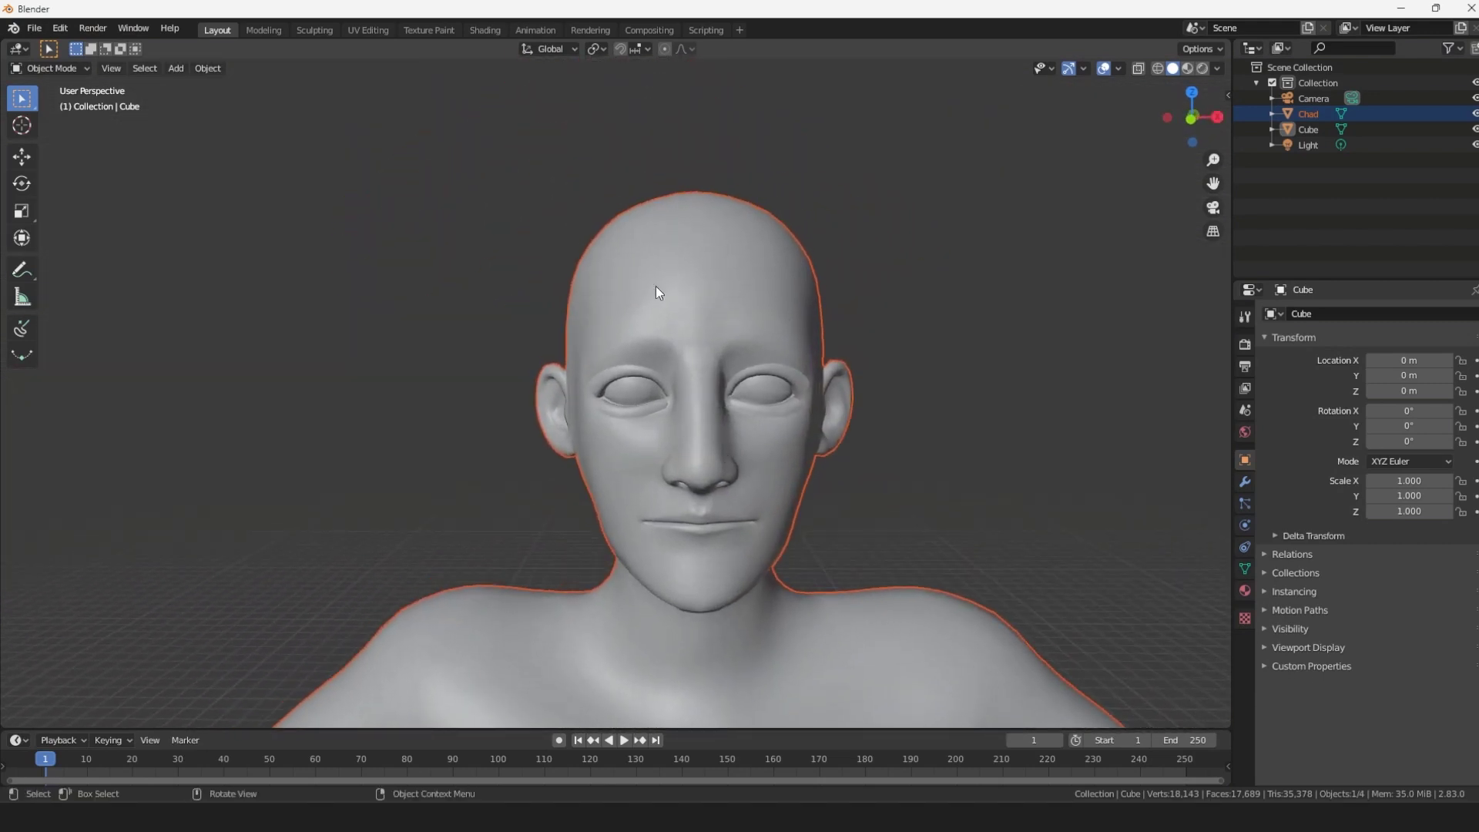
pyautogui.moveTo(760, 376)
pyautogui.mouseDown(button='middle')
pyautogui.moveTo(653, 381)
pyautogui.moveTo(731, 382)
pyautogui.mouseUp(button='middle')
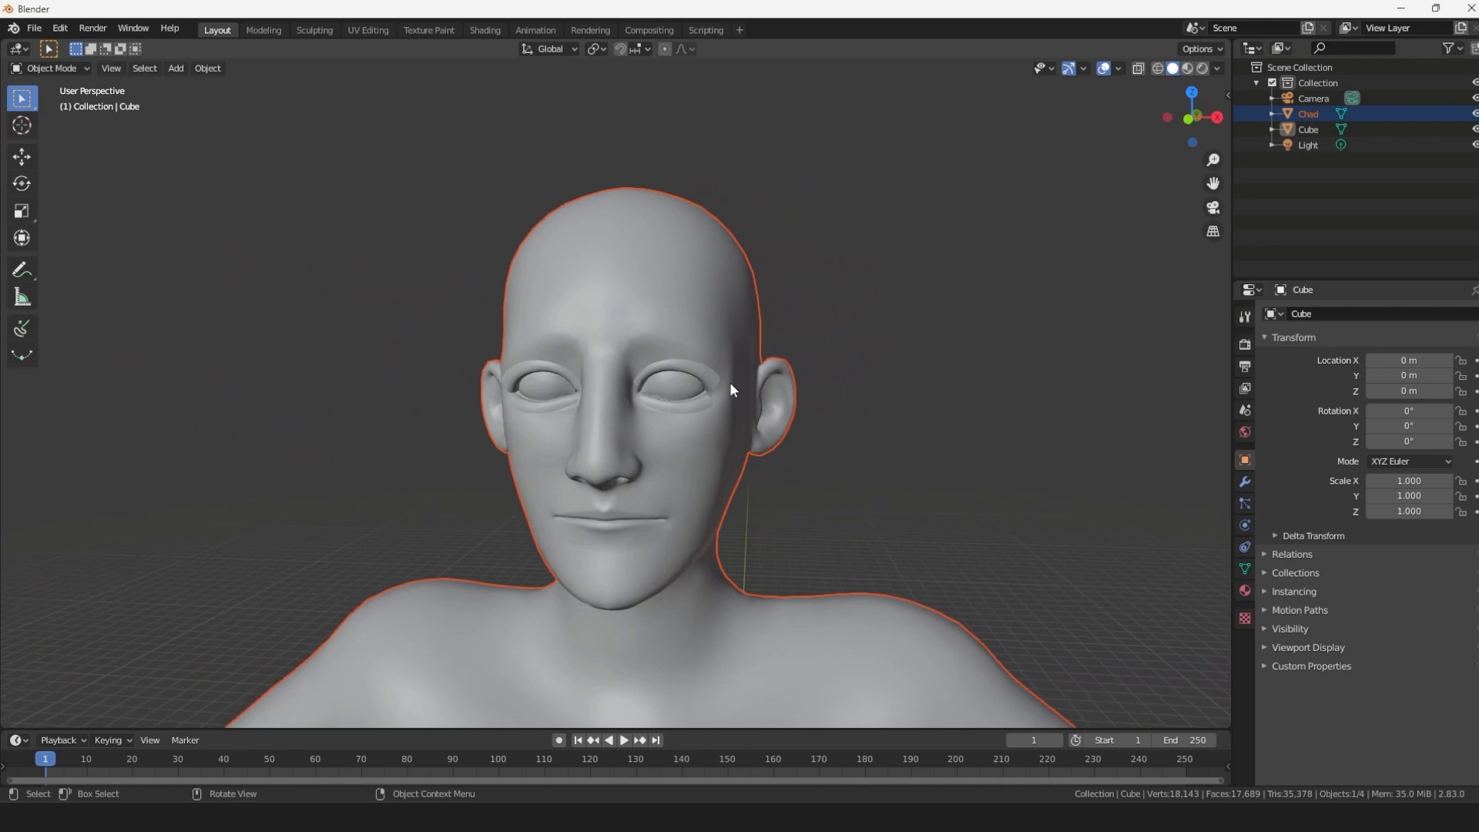
pyautogui.scroll(-5, 731, 389)
pyautogui.moveTo(876, 459)
pyautogui.mouseDown(button='middle')
pyautogui.moveTo(835, 528)
pyautogui.moveTo(823, 439)
pyautogui.mouseUp(button='middle')
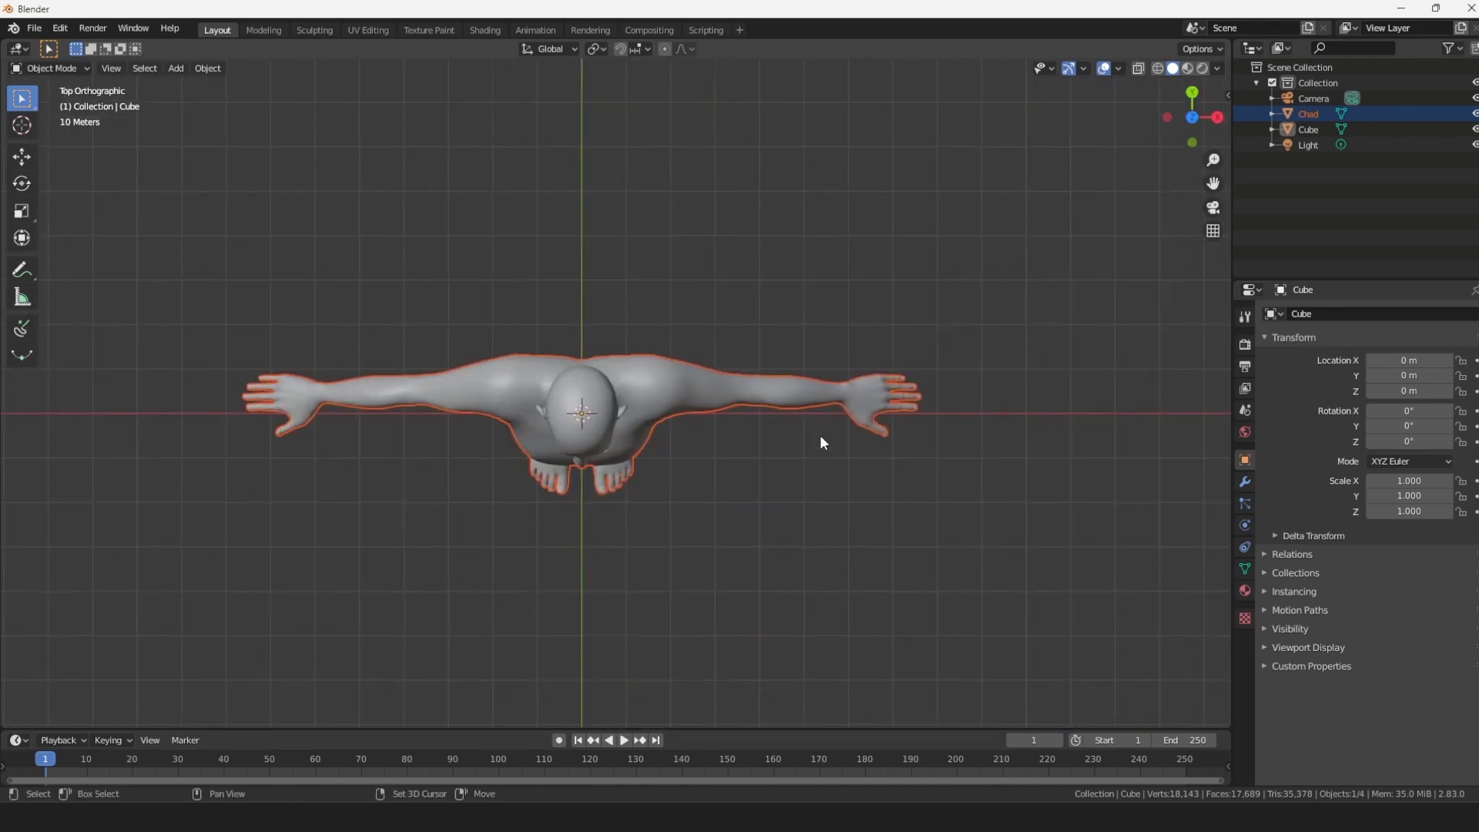
pyautogui.click(755, 482)
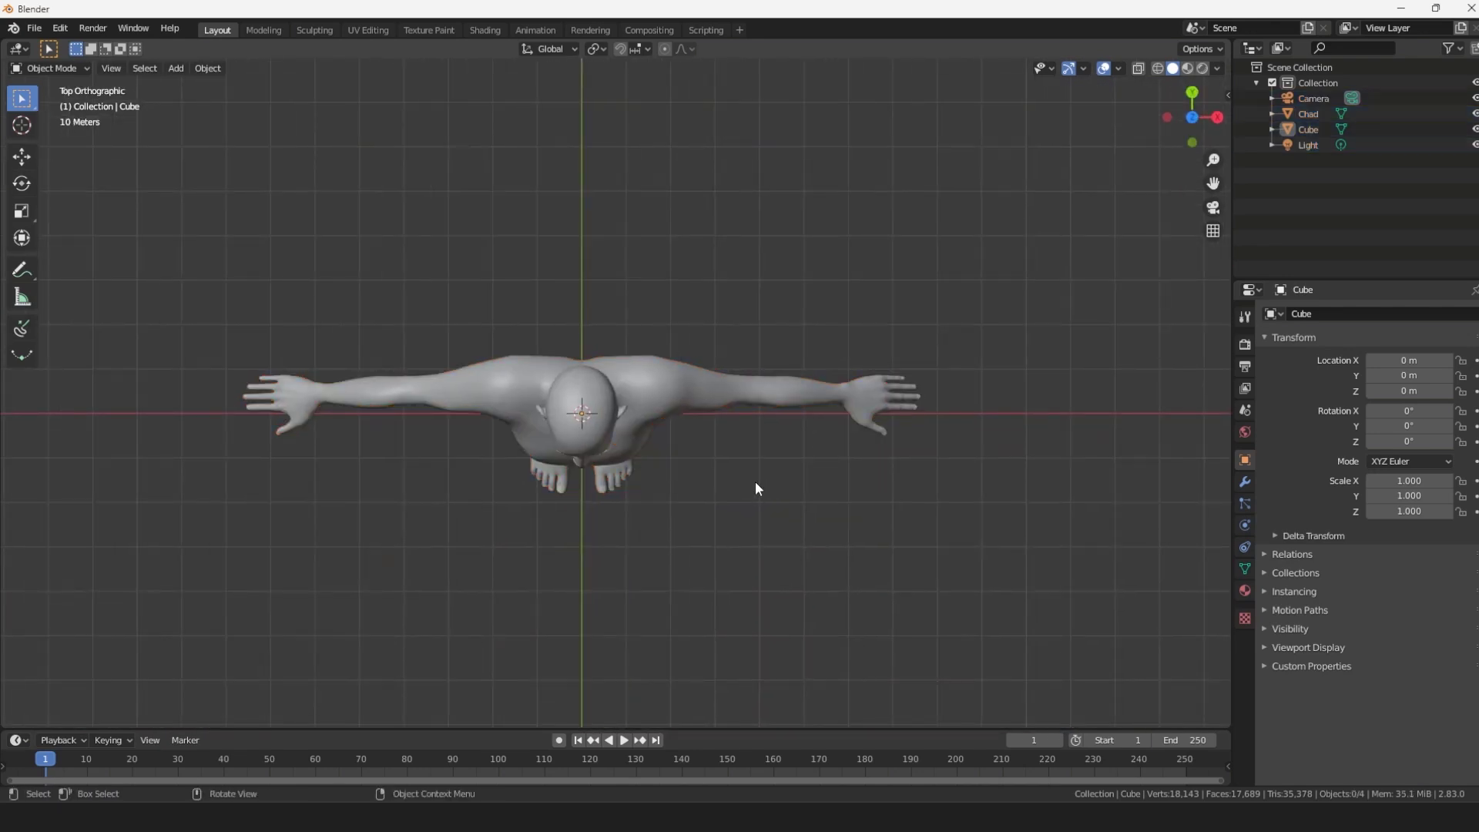
# Add a Bezier curve circle, then move it off centre and scale it up.
pyautogui.hotkey('shift', 'a')
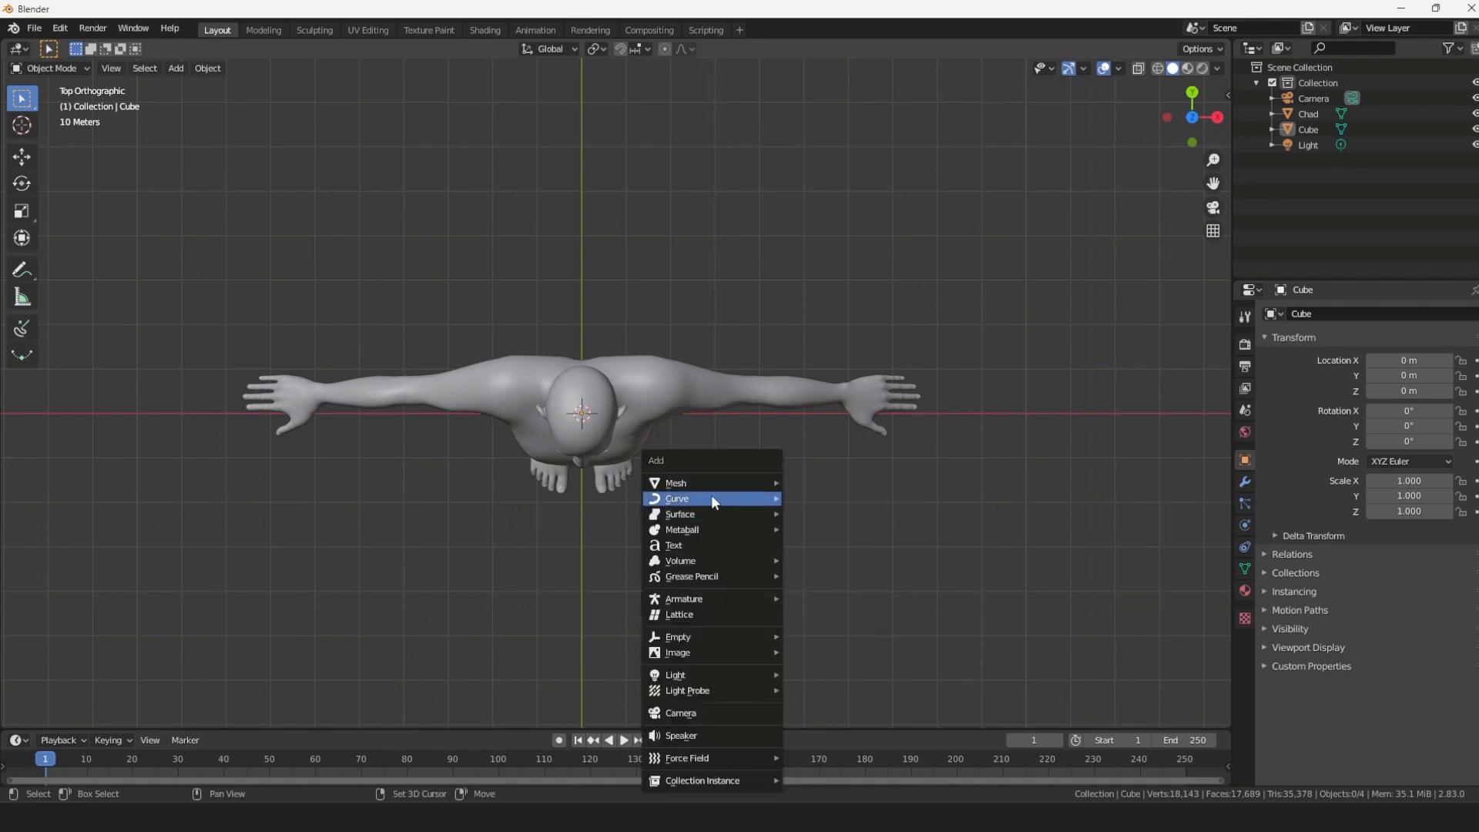
pyautogui.click(818, 513)
pyautogui.press('g')
pyautogui.press('s')
pyautogui.click(854, 486)
pyautogui.scroll(5, 856, 493)
# Reshape the circle with Flexi Bezier into a flattened outline with a notched top edge.
pyautogui.click(22, 354)
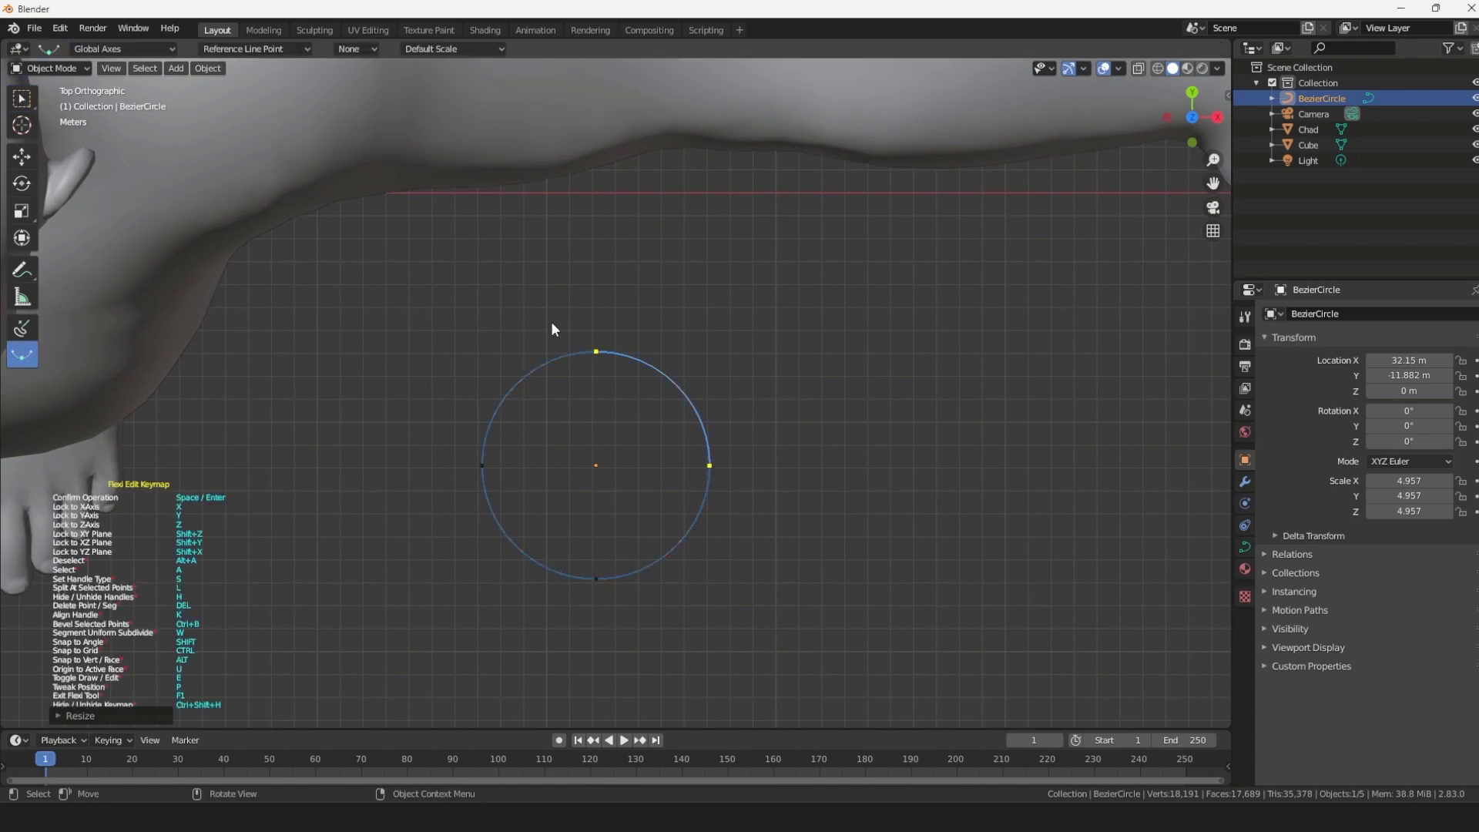
pyautogui.moveTo(589, 589); pyautogui.dragTo(616, 445)
pyautogui.moveTo(902, 330); pyautogui.dragTo(888, 431)
pyautogui.moveTo(599, 299); pyautogui.dragTo(465, 334)
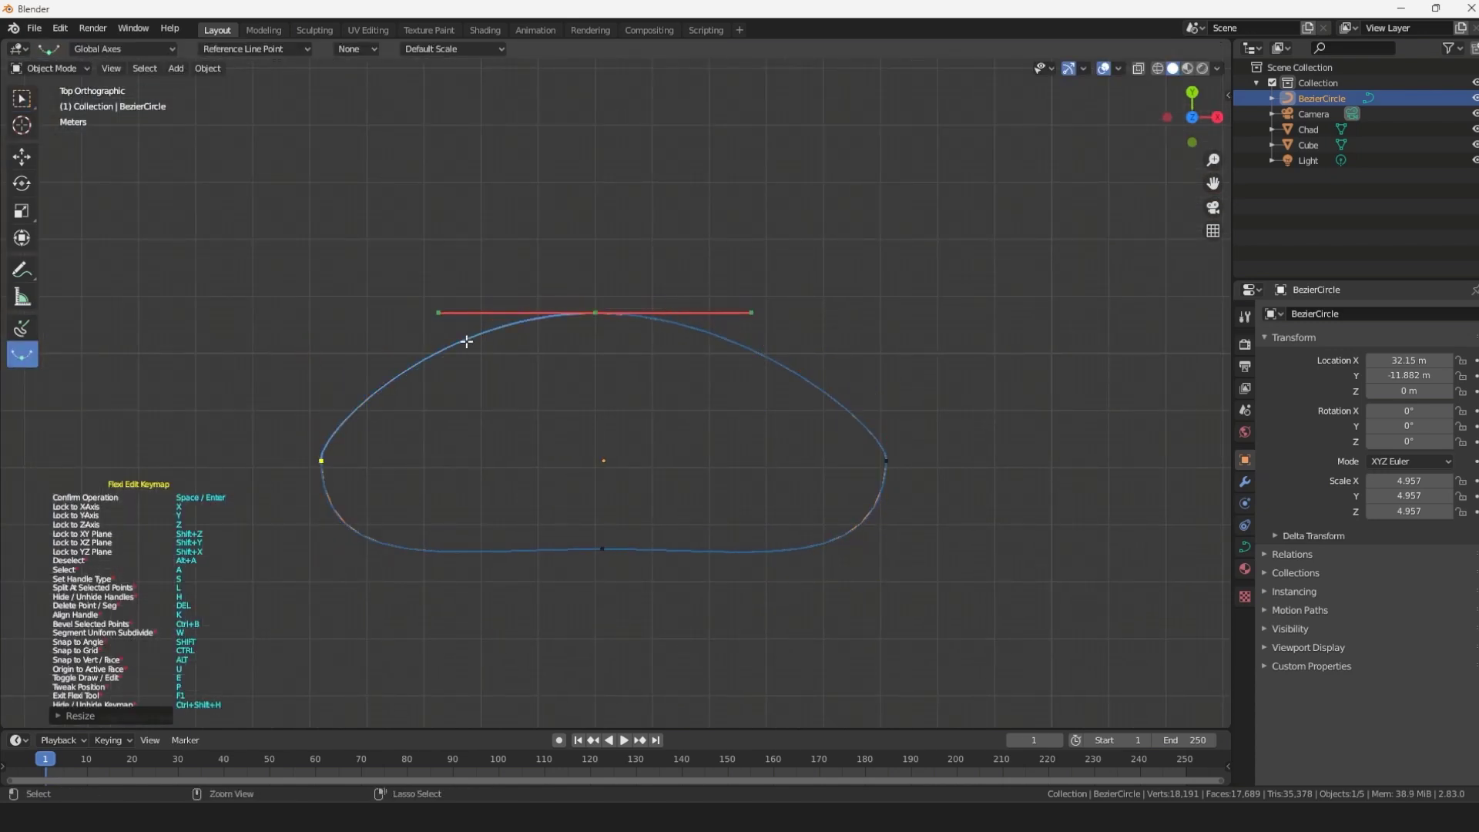
pyautogui.moveTo(722, 340); pyautogui.dragTo(727, 339)
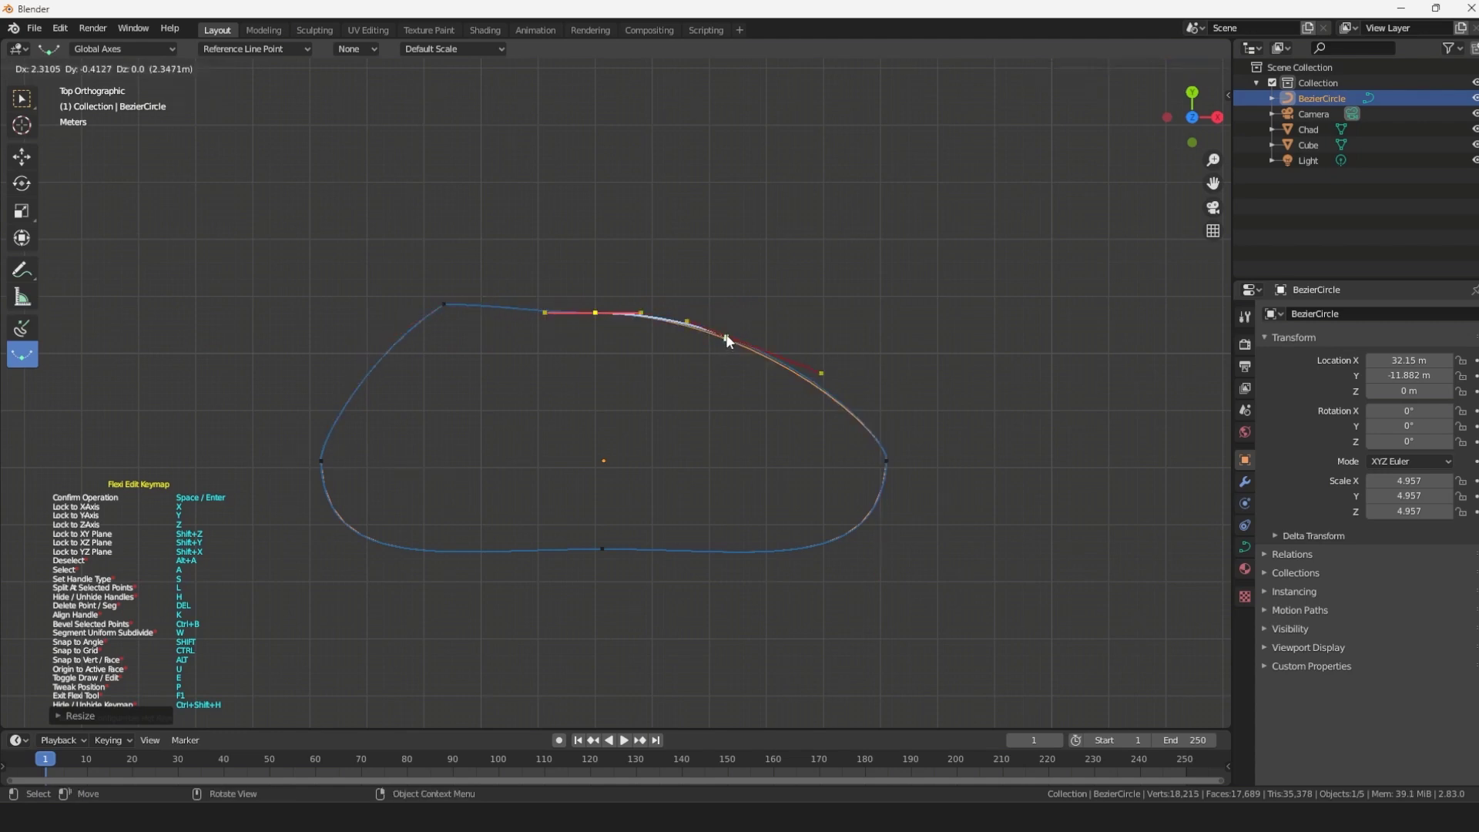
pyautogui.scroll(5, 613, 312)
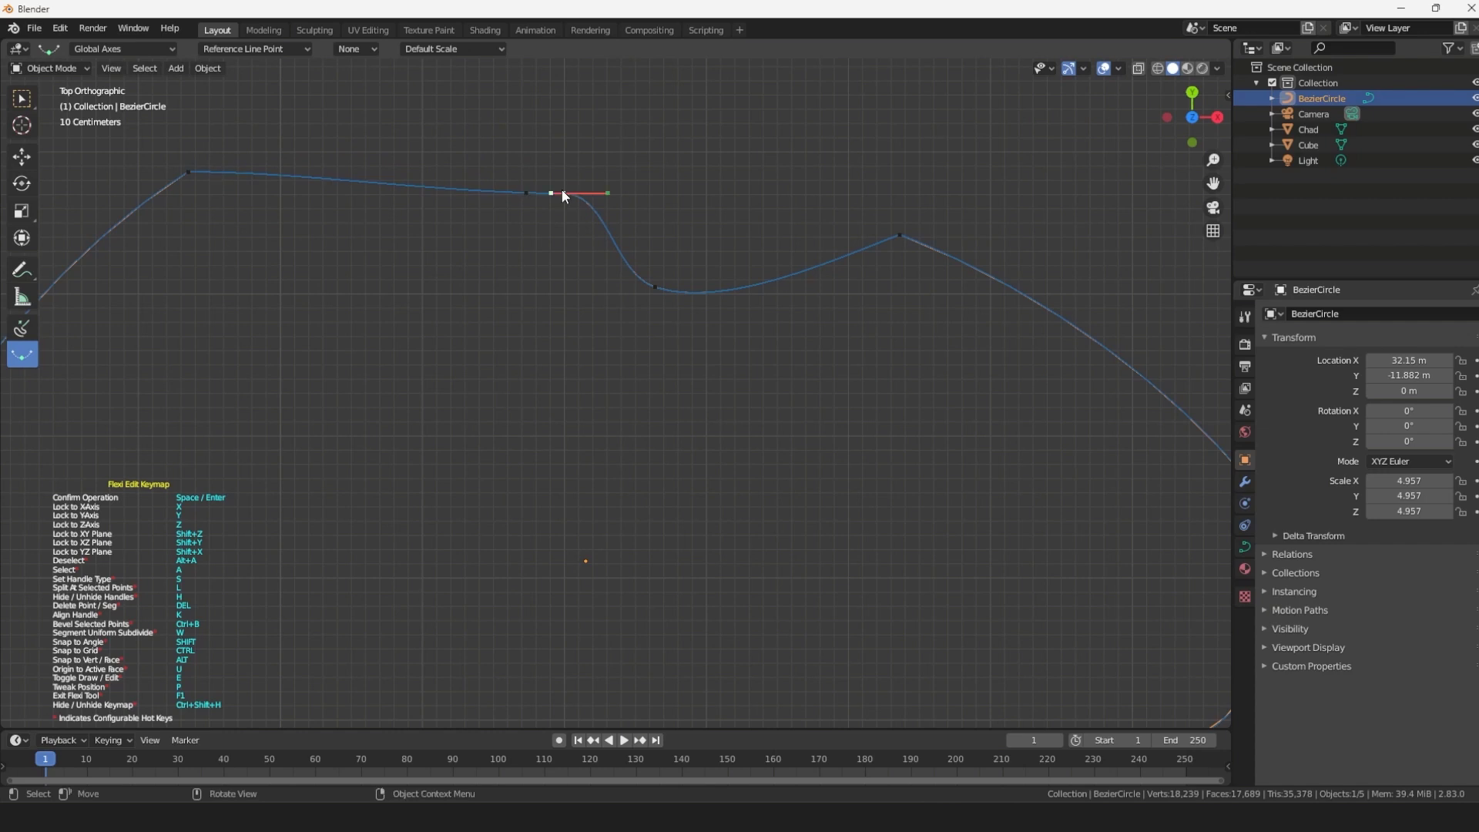
pyautogui.scroll(-5, 657, 287)
pyautogui.moveTo(233, 386); pyautogui.dragTo(237, 385)
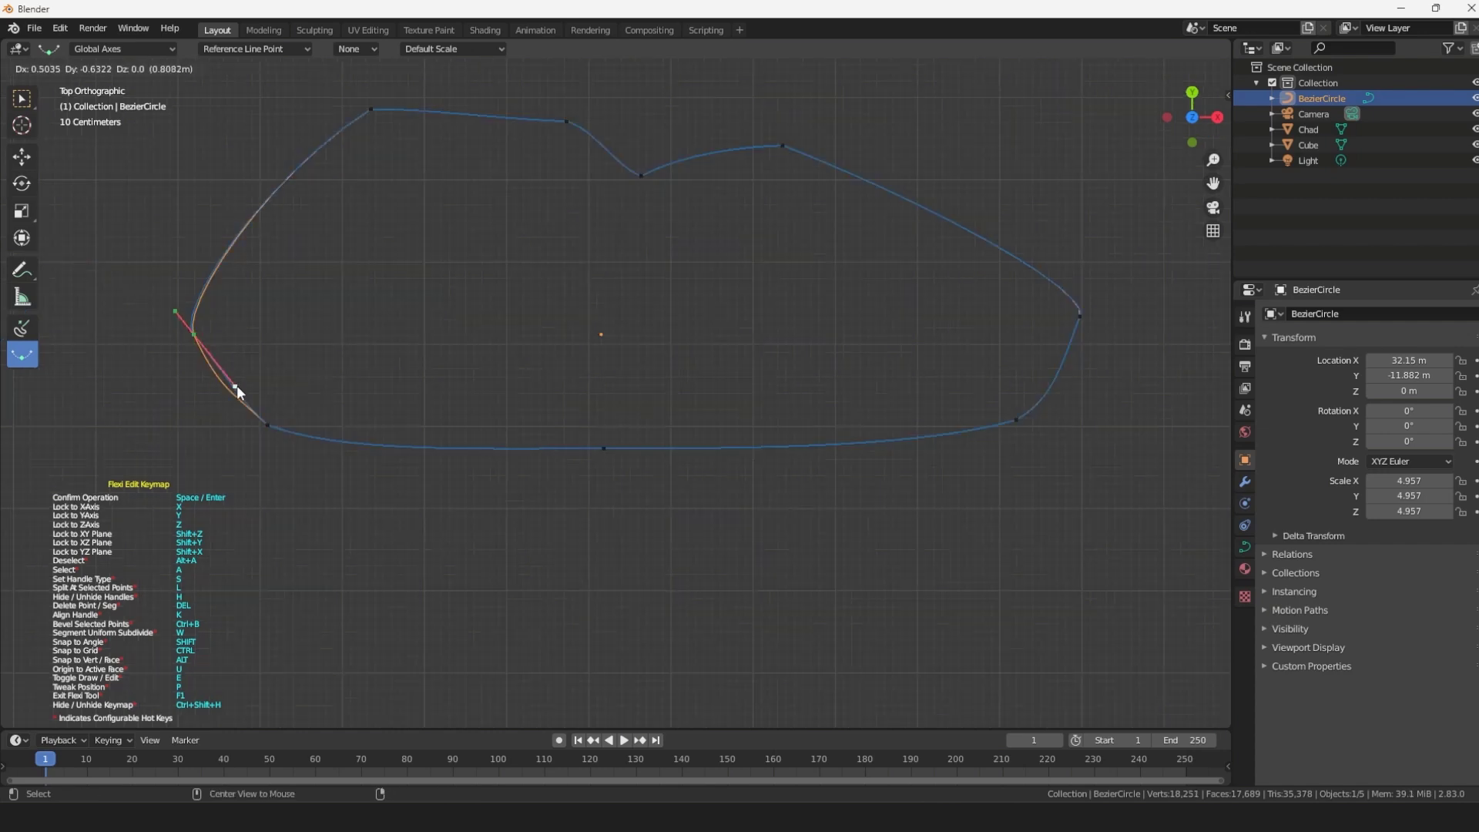
pyautogui.scroll(-2, 524, 407)
# Deselect the finished profile and add a new NurbsPath curve.
pyautogui.hotkey('alt', 'a')
pyautogui.scroll(-4, 751, 377)
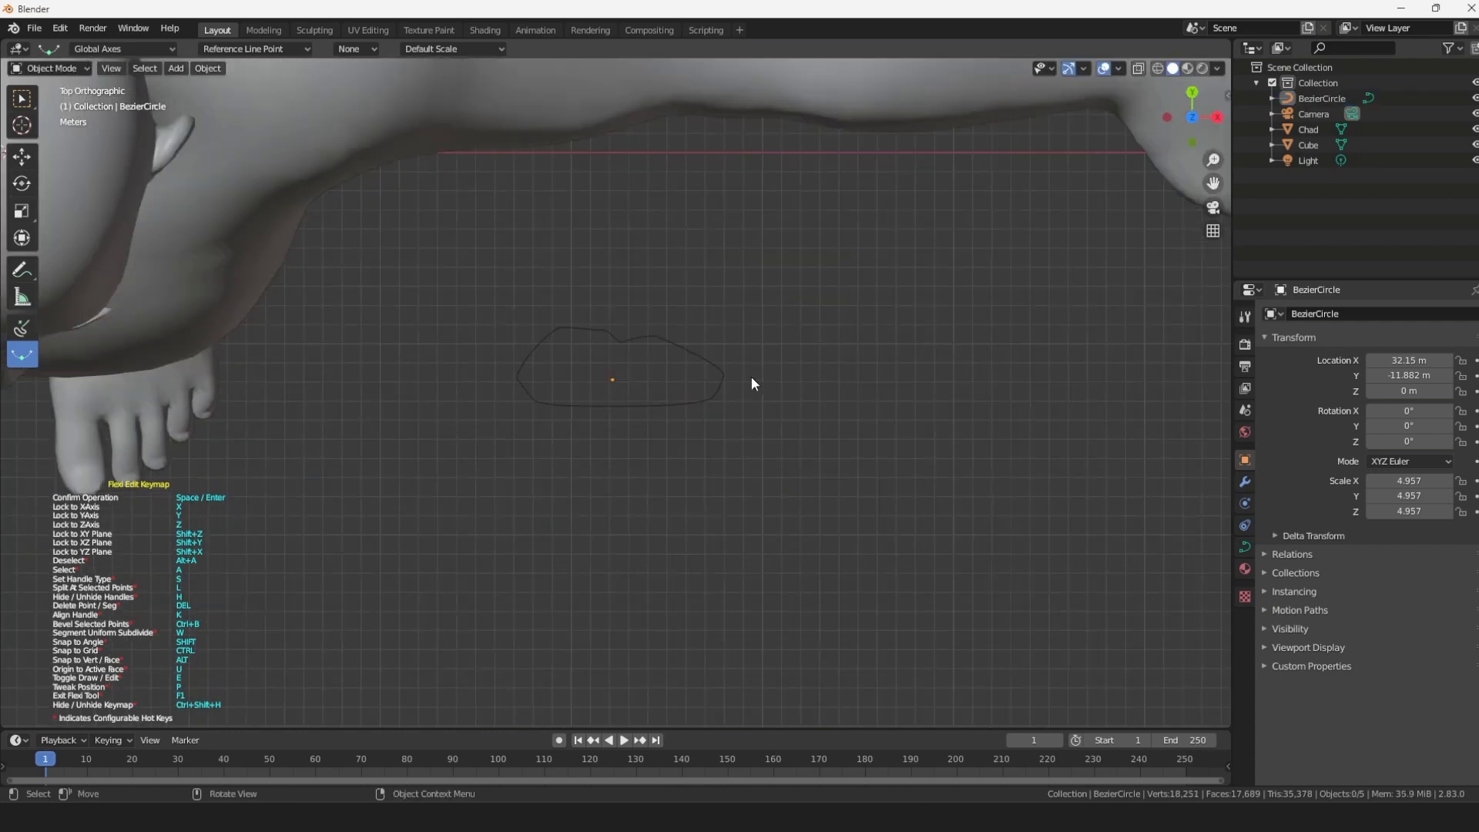
pyautogui.scroll(-1, 600, 349)
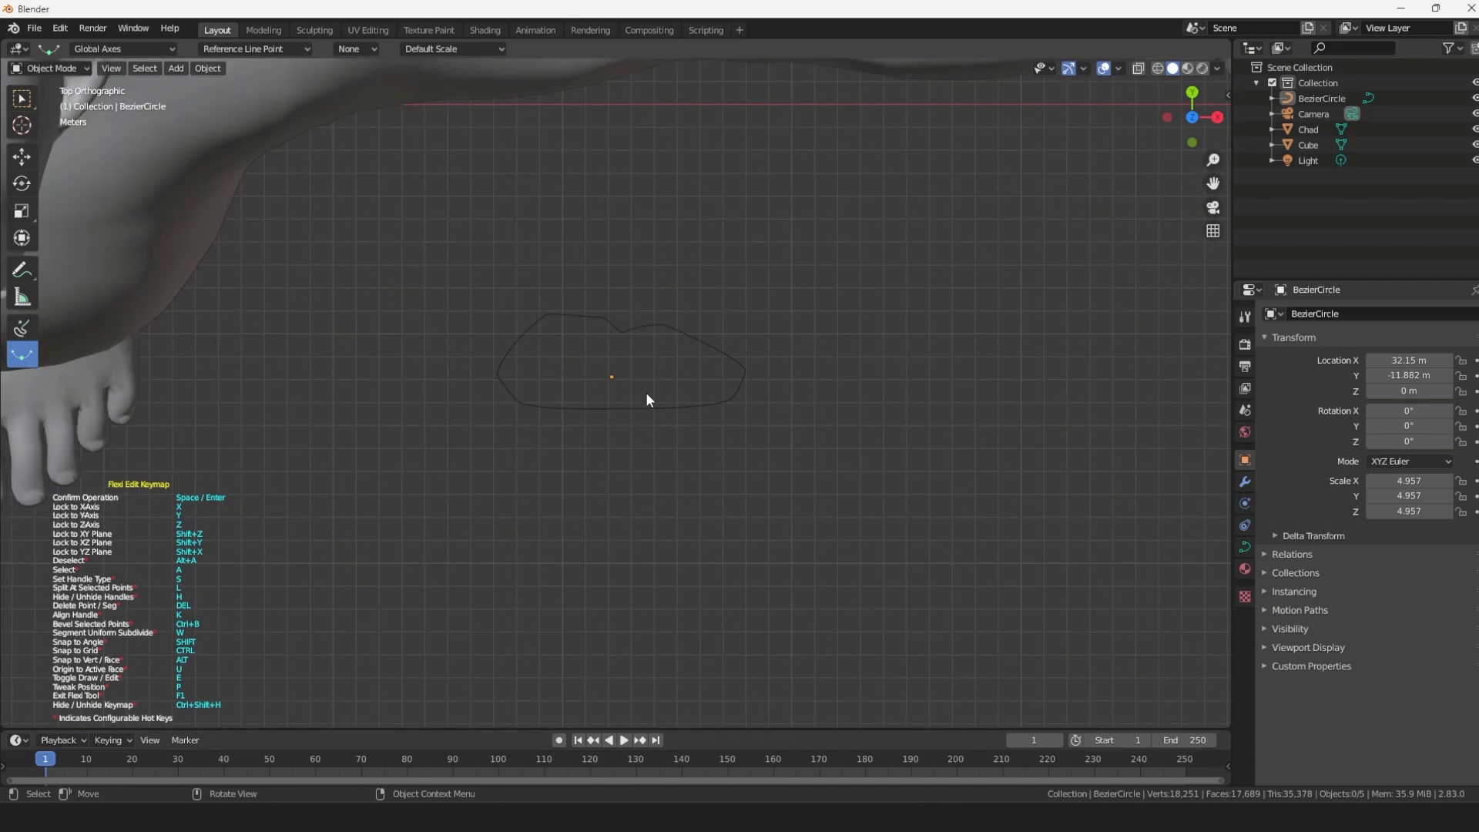
pyautogui.hotkey('shift', 'a')
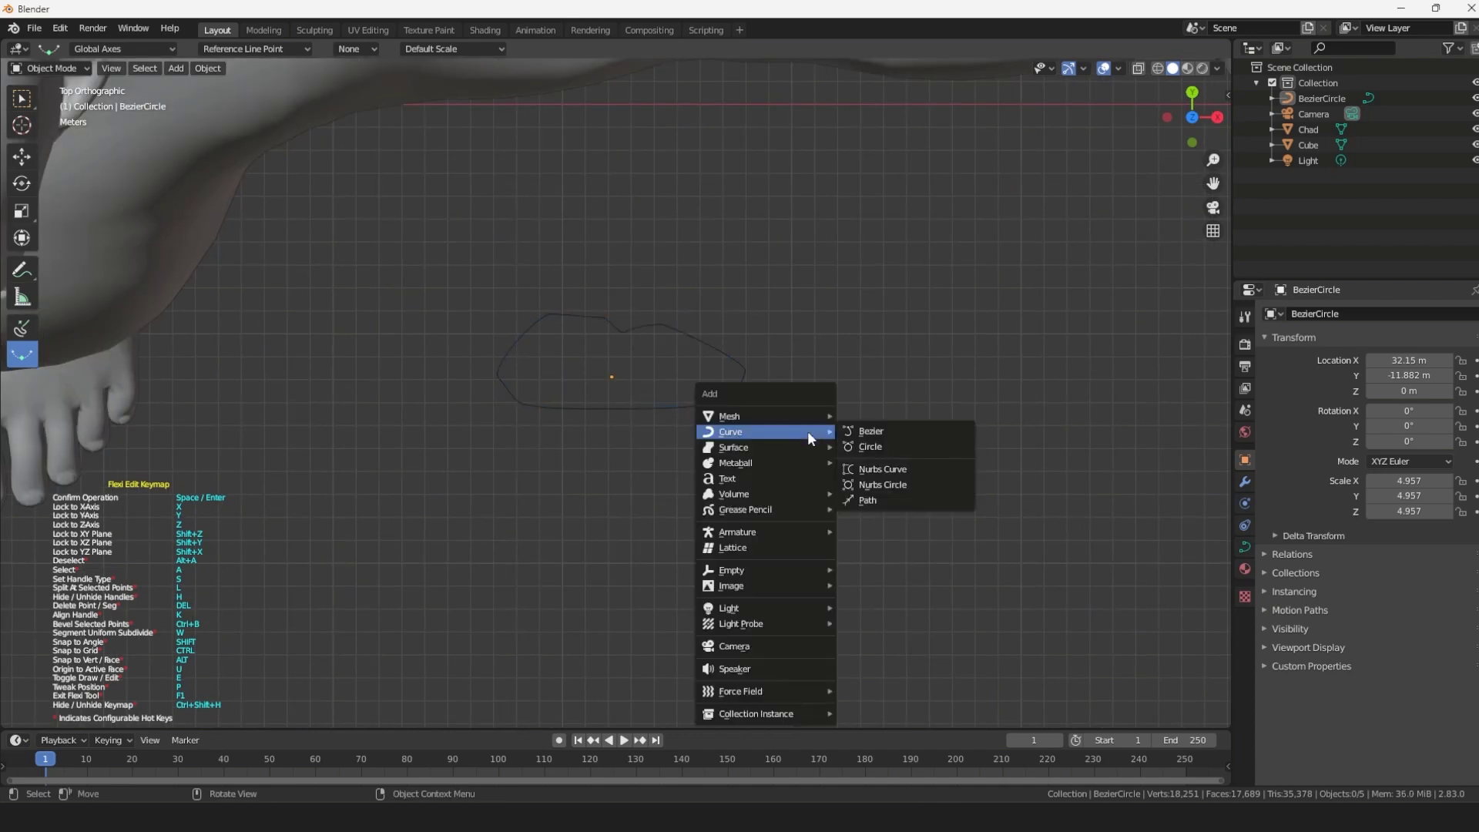
pyautogui.click(907, 497)
# Set the NurbsPath's geometry bevel to use the BezierCircle profile.
pyautogui.moveTo(891, 497)
pyautogui.mouseDown(button='middle')
pyautogui.moveTo(720, 373)
pyautogui.moveTo(1013, 429)
pyautogui.mouseUp(button='middle')
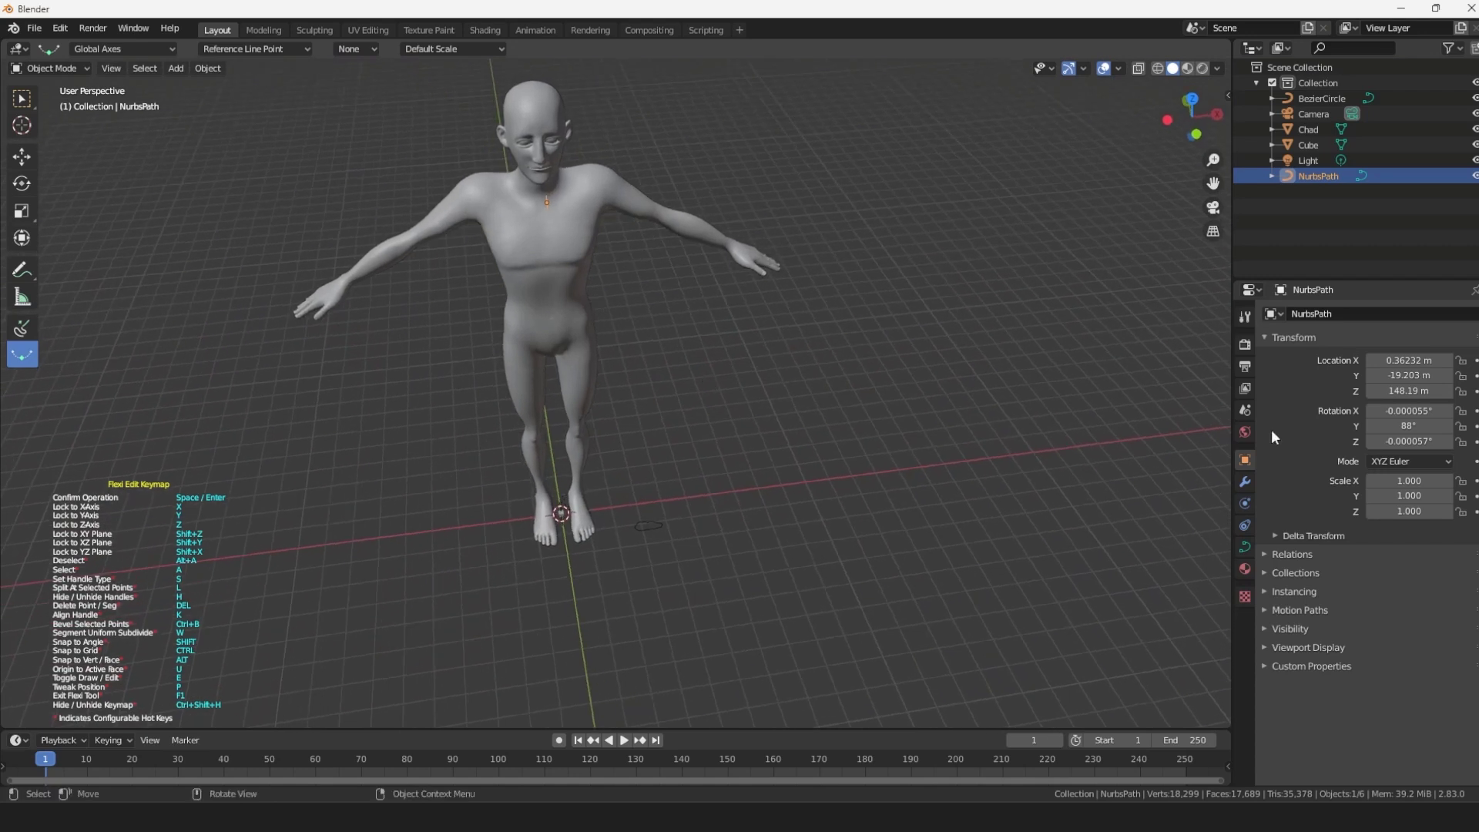
pyautogui.click(1245, 547)
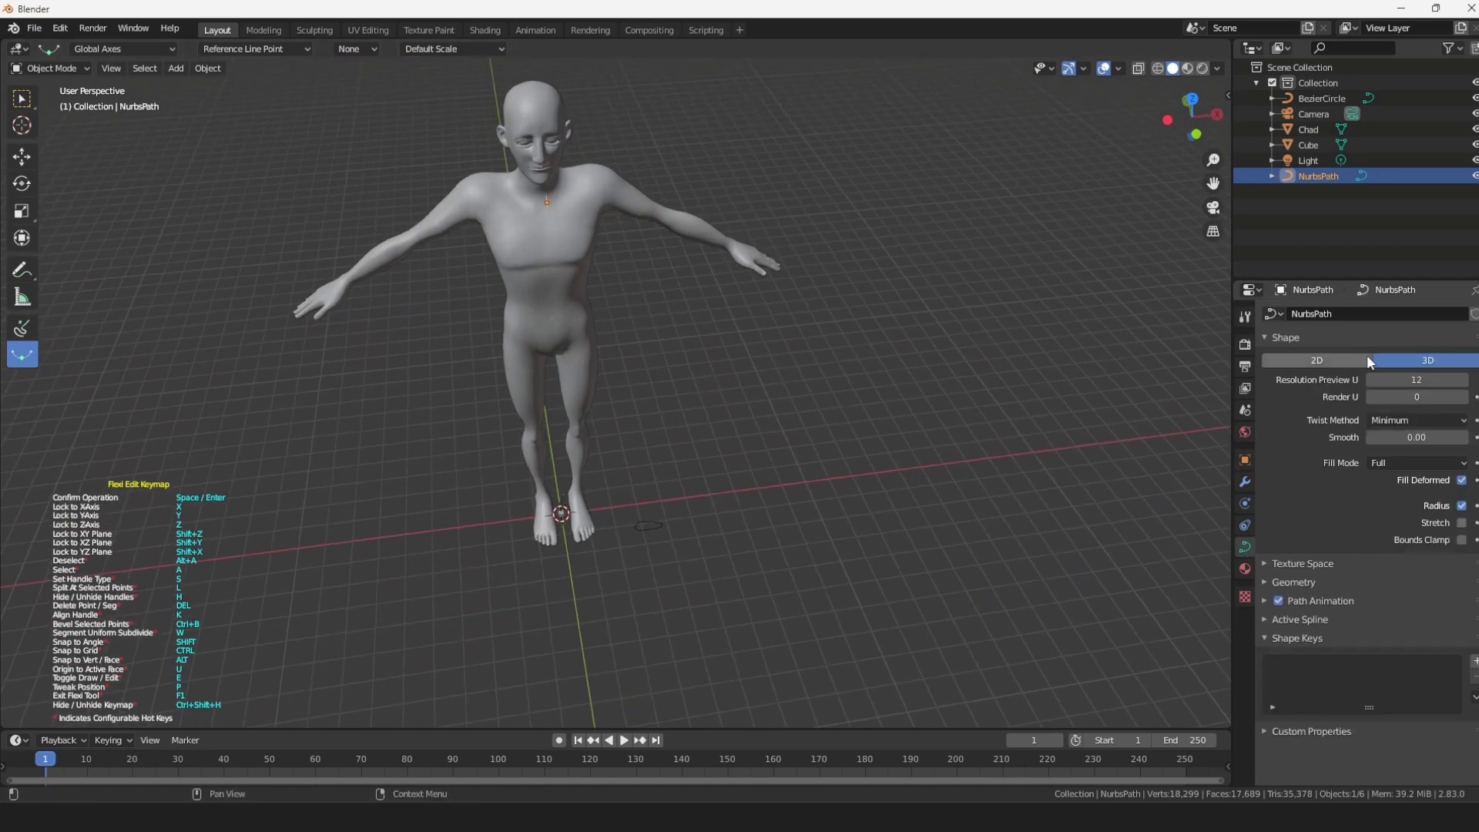
pyautogui.click(1270, 583)
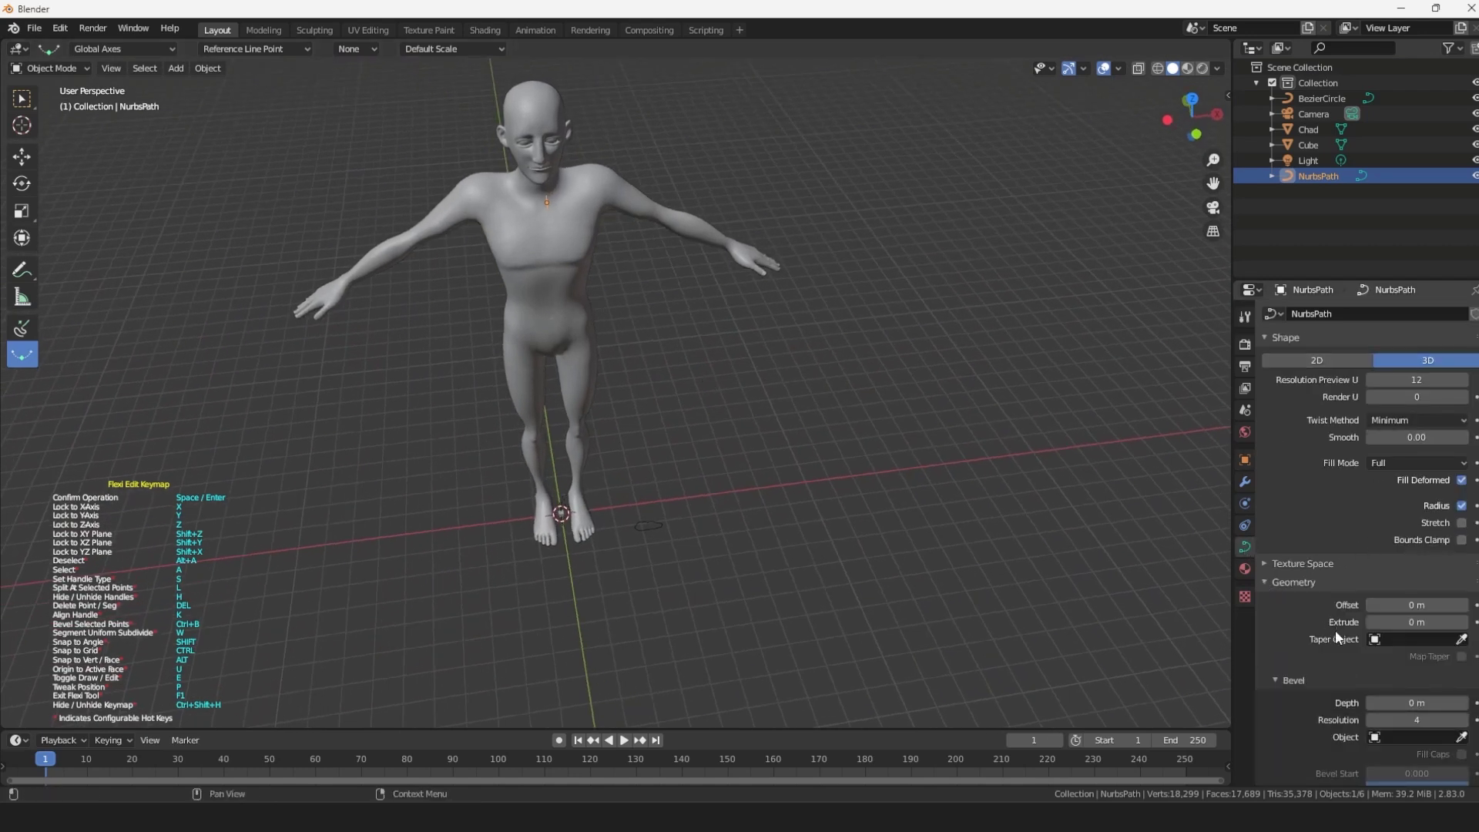
pyautogui.scroll(-1, 1335, 631)
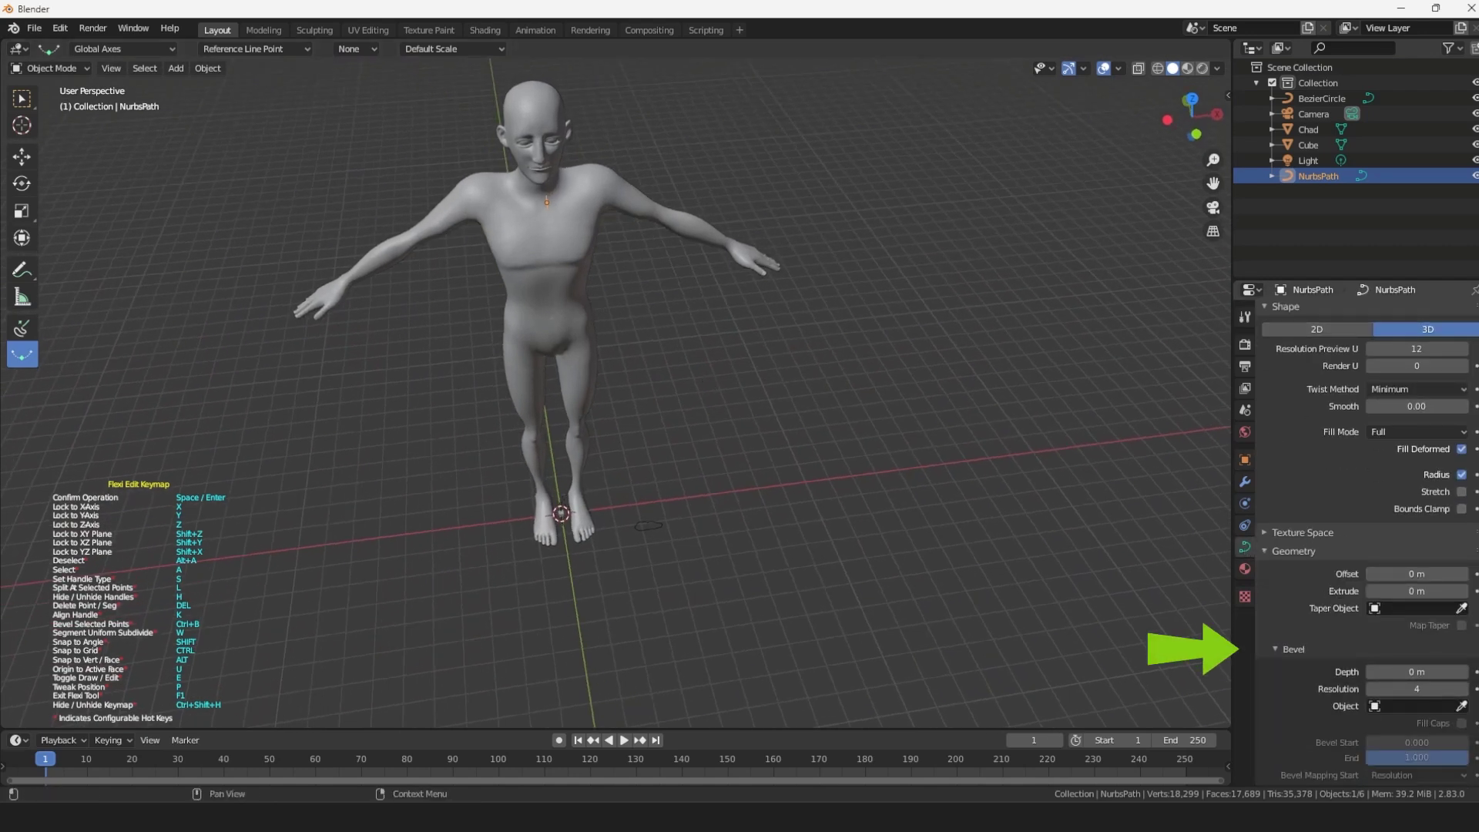
pyautogui.click(656, 522)
pyautogui.moveTo(793, 225); pyautogui.dragTo(636, 174, button='middle')
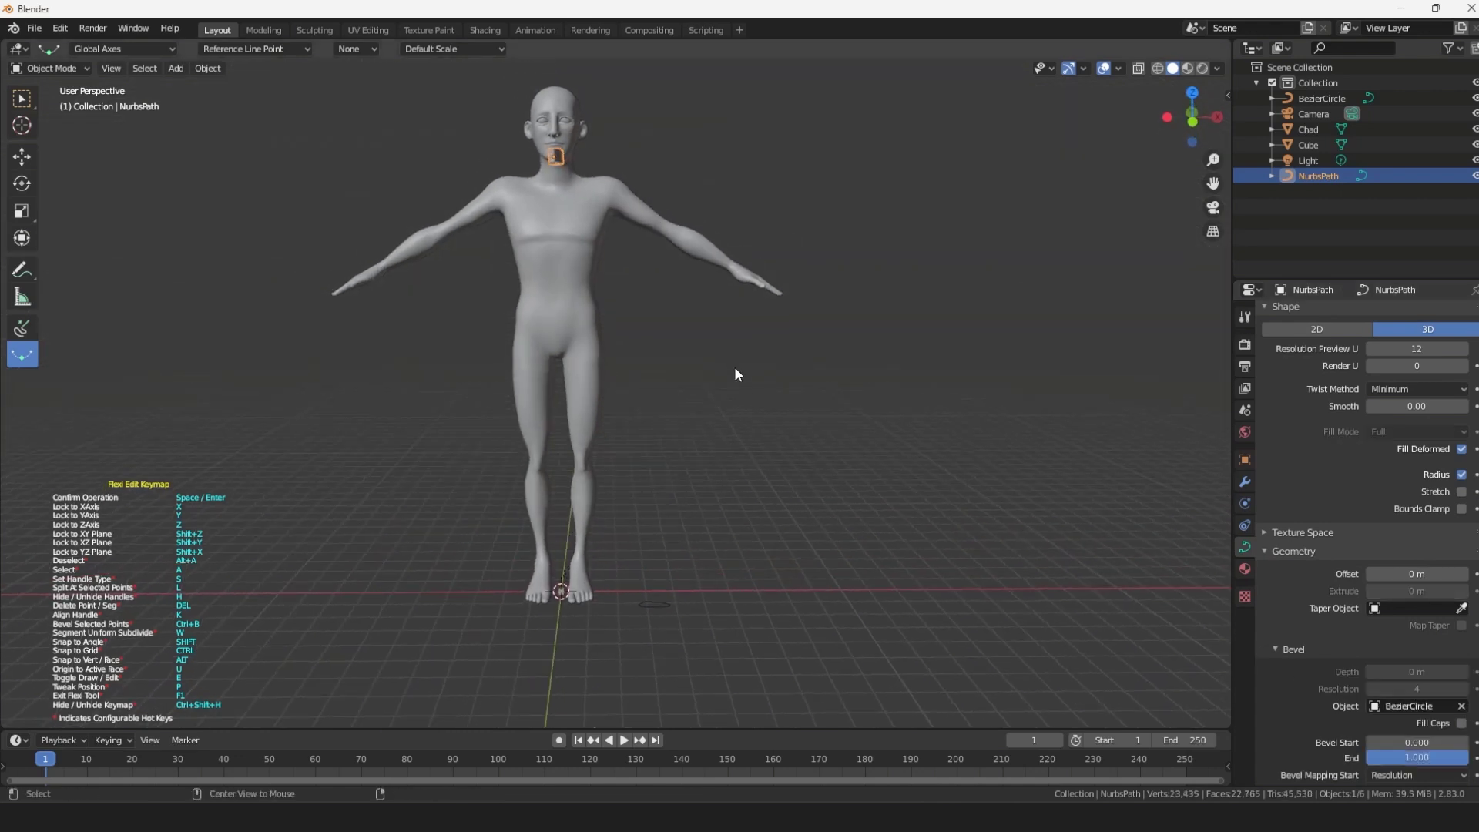
pyautogui.scroll(4, 735, 377)
pyautogui.keyDown('shift'); pyautogui.moveTo(693, 270); pyautogui.dragTo(792, 394, button='middle'); pyautogui.keyUp('shift')
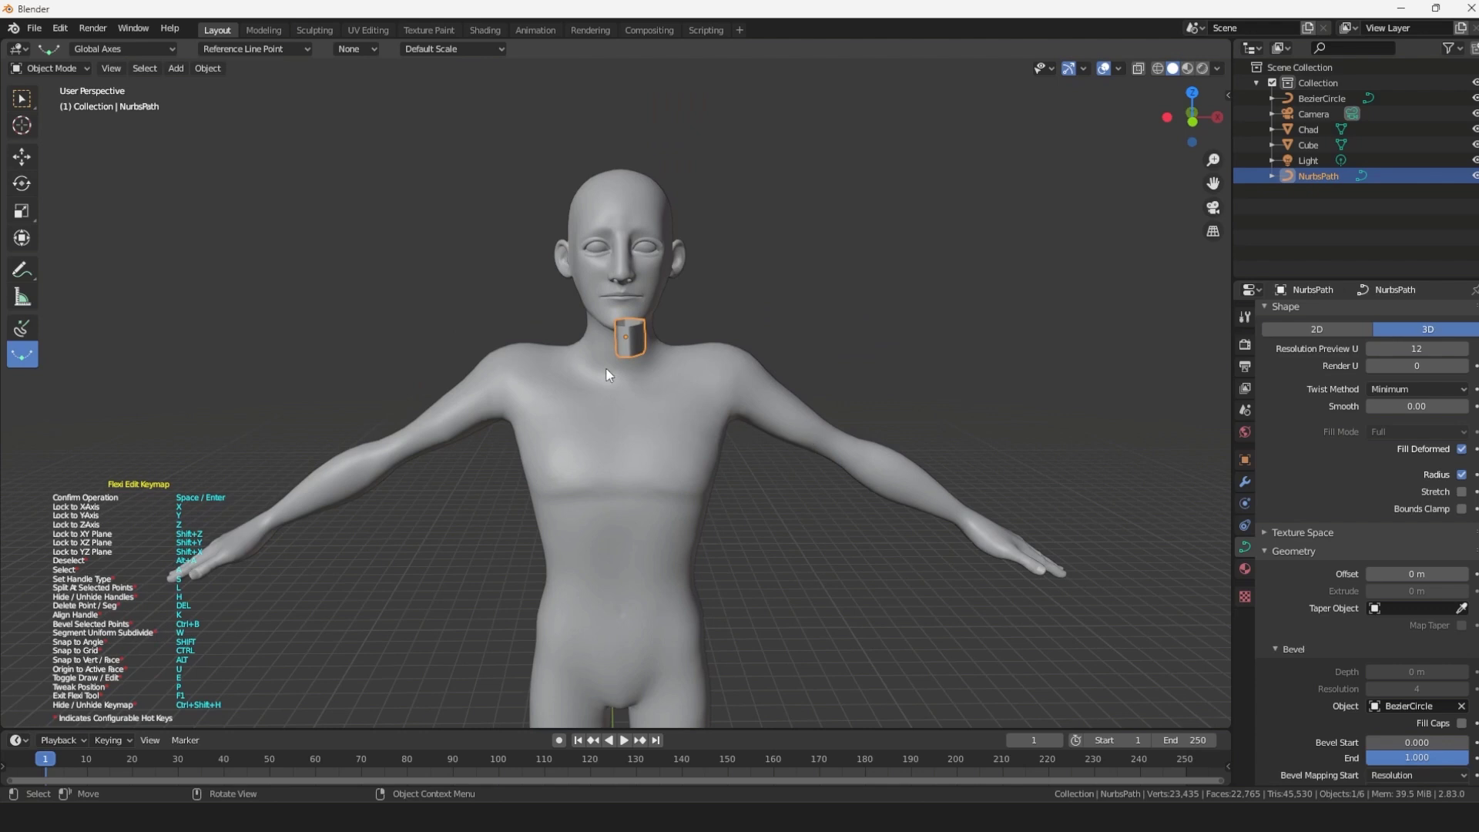
# Thin the strand with Alt+S on all points, check top, side and front views, and select its top point.
pyautogui.press('Tab')
pyautogui.scroll(2, 670, 339)
pyautogui.scroll(2, 621, 354)
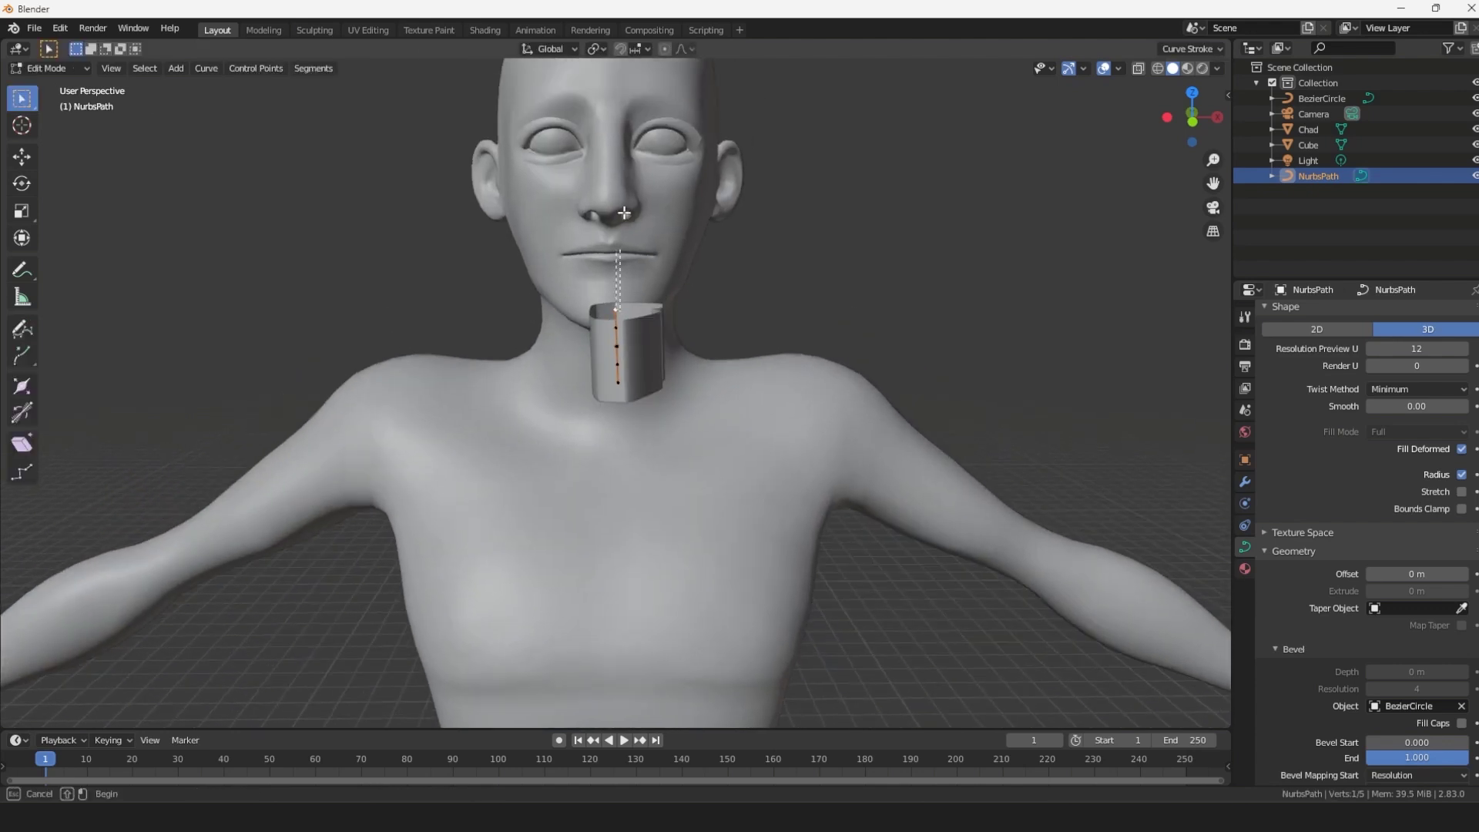
pyautogui.moveTo(616, 311); pyautogui.dragTo(816, 292, button='middle')
pyautogui.press('a')
pyautogui.hotkey('alt', 's')
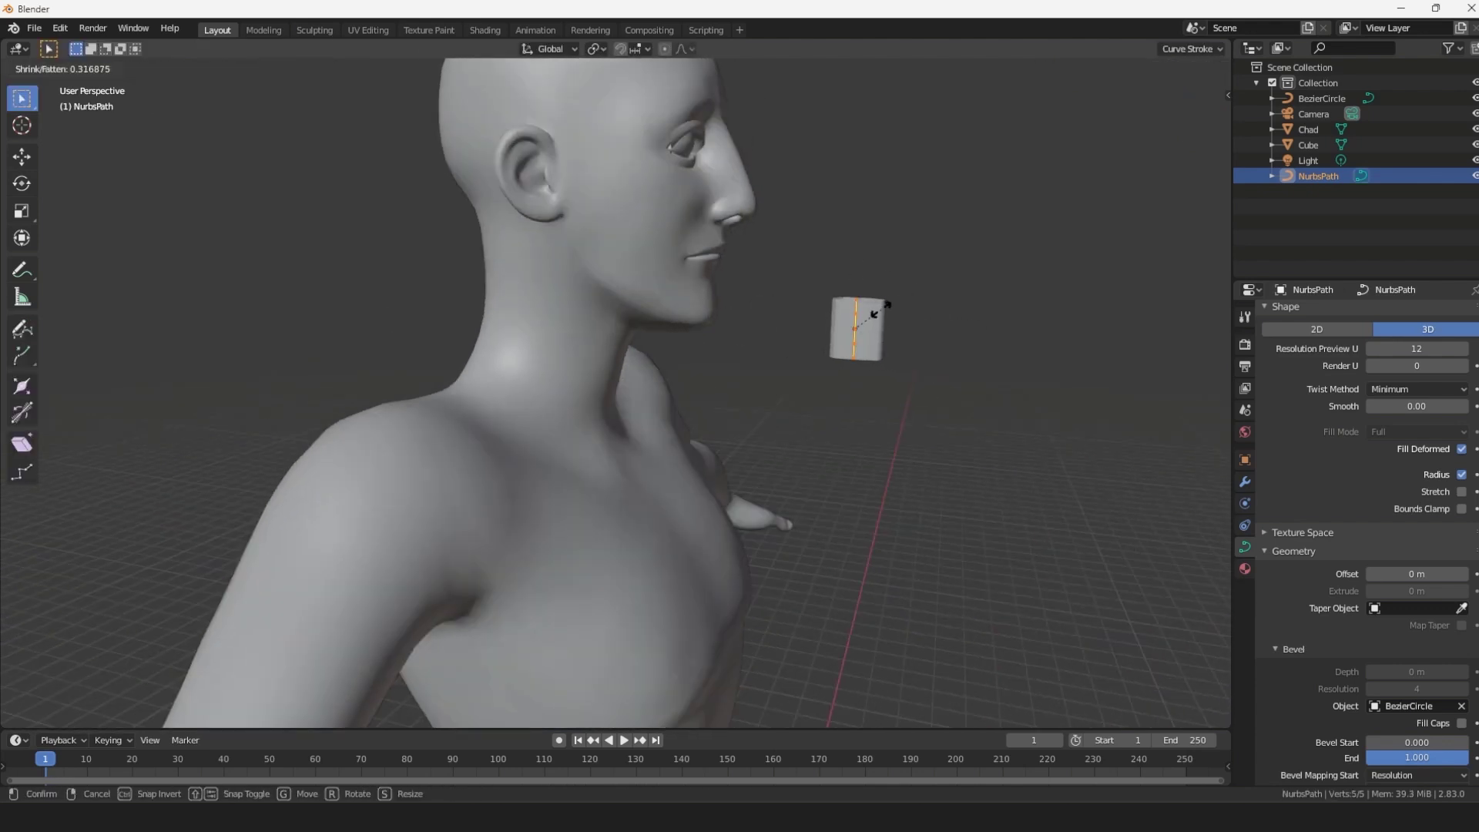
pyautogui.press('Escape')
pyautogui.press('KP_7')
pyautogui.press('KP_3')
pyautogui.press('KP_1')
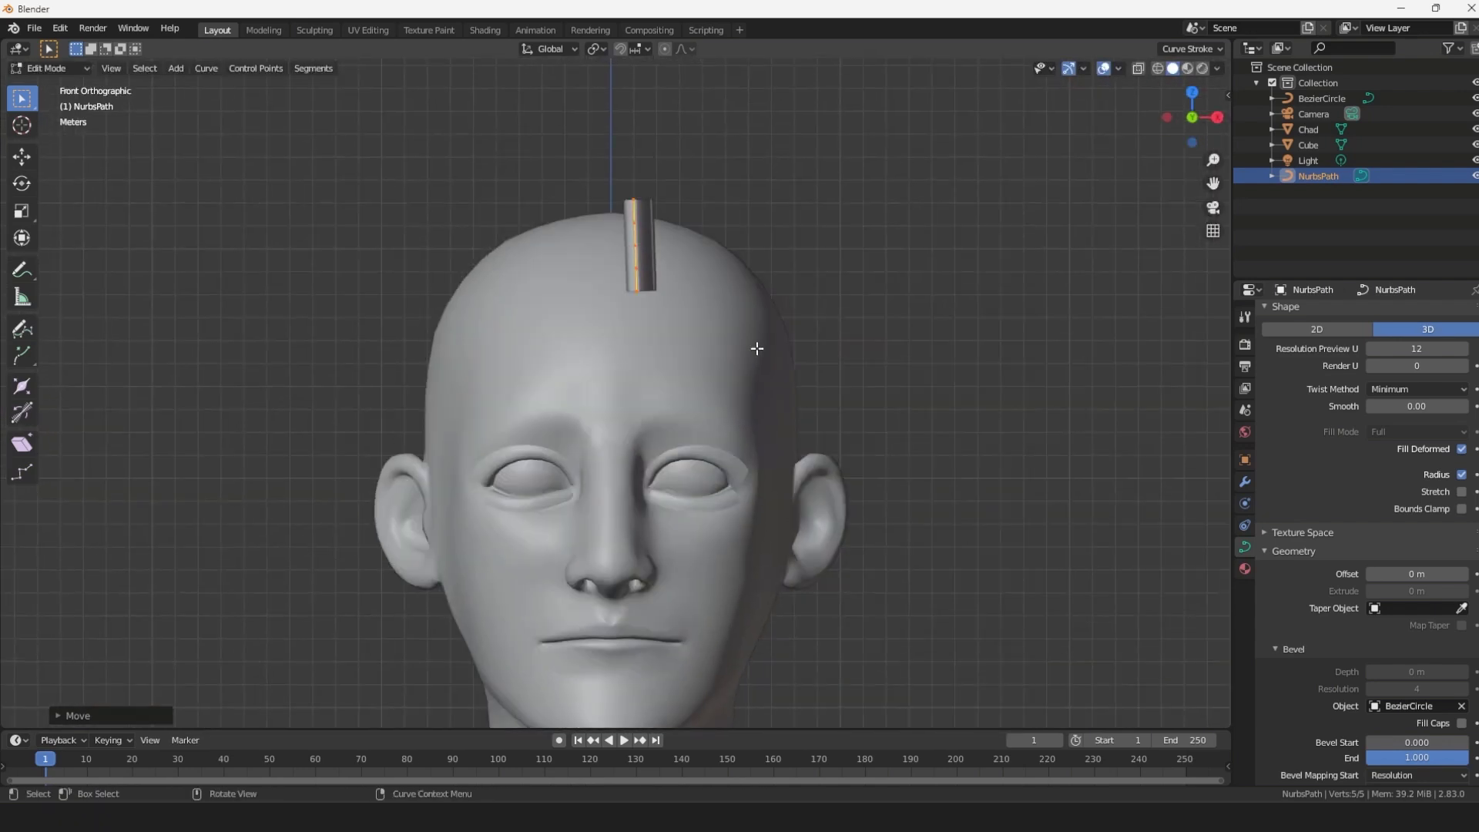
pyautogui.click(633, 204)
# Move the strand's top point down onto the head to bend a hook.
pyautogui.moveTo(562, 362); pyautogui.dragTo(733, 191, button='middle')
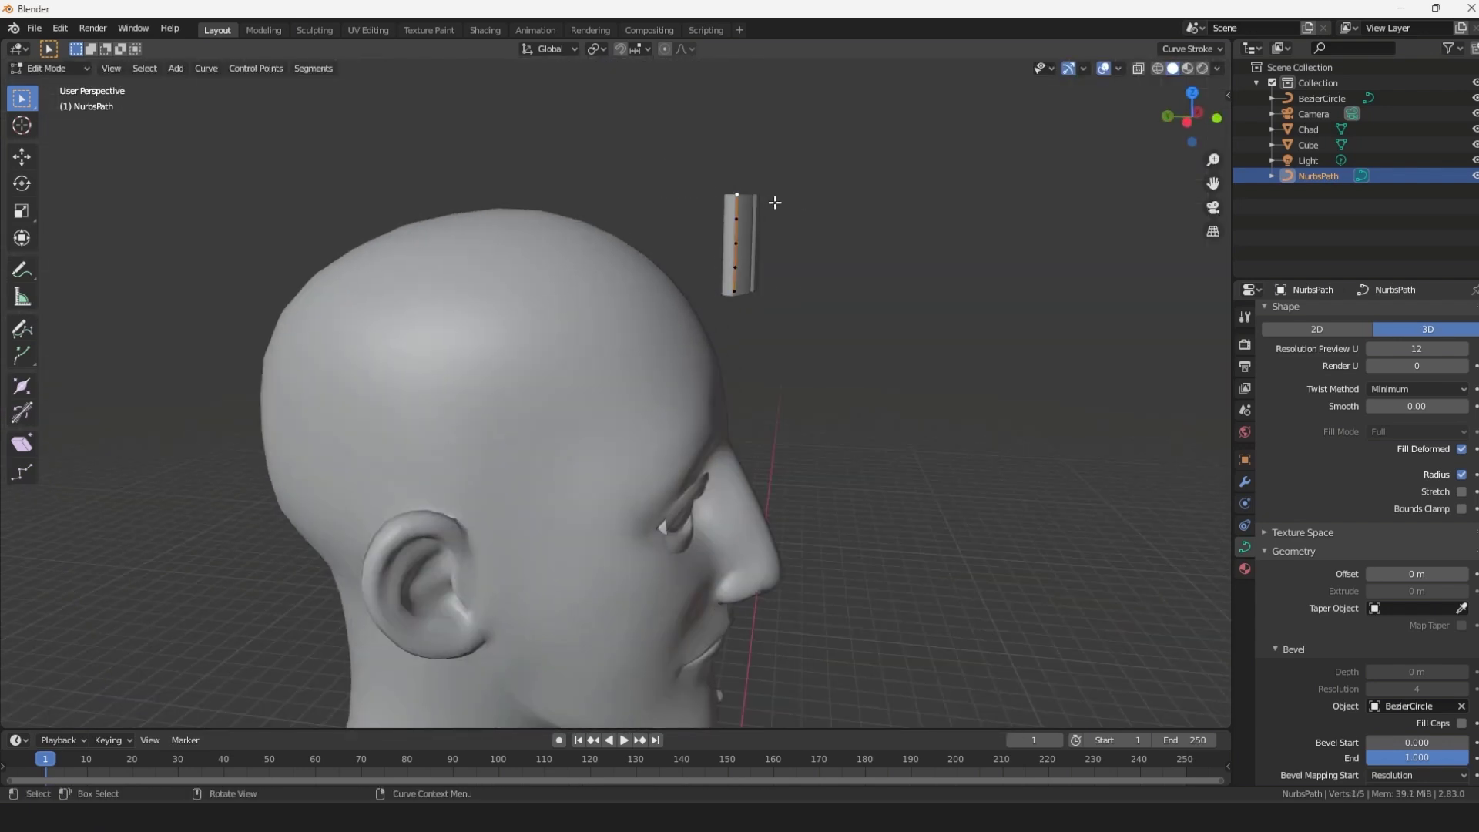
pyautogui.press('g')
pyautogui.click(756, 304)
pyautogui.press('g')
pyautogui.click(818, 335)
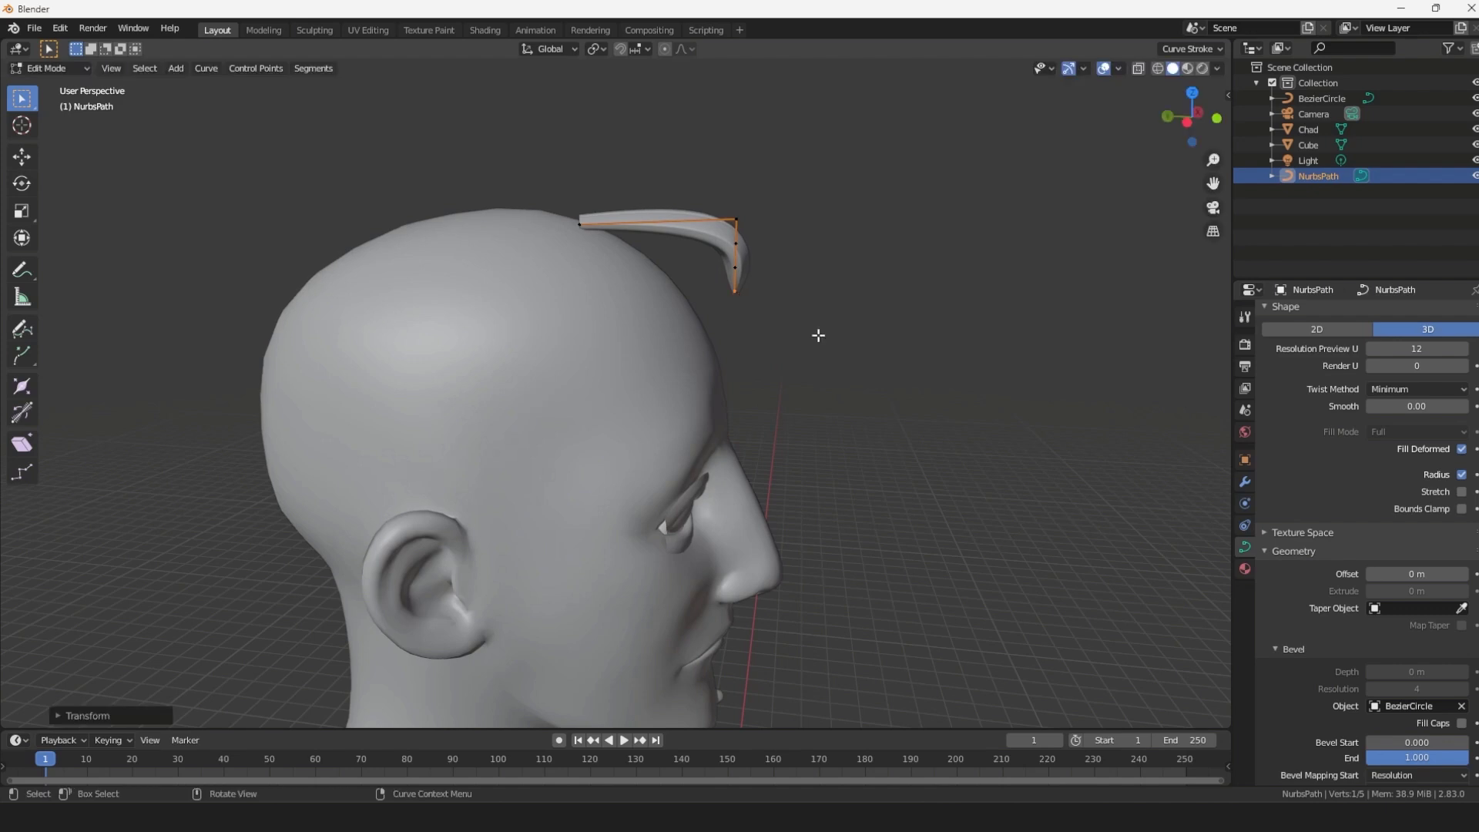
pyautogui.press('KP_1')
pyautogui.scroll(2, 728, 266)
# Reposition another curve point and widen the strand's cross-section into a broader lock.
pyautogui.moveTo(728, 266)
pyautogui.mouseDown(button='middle')
pyautogui.moveTo(825, 323)
pyautogui.moveTo(862, 234)
pyautogui.mouseUp(button='middle')
pyautogui.press('f')
pyautogui.press('b')
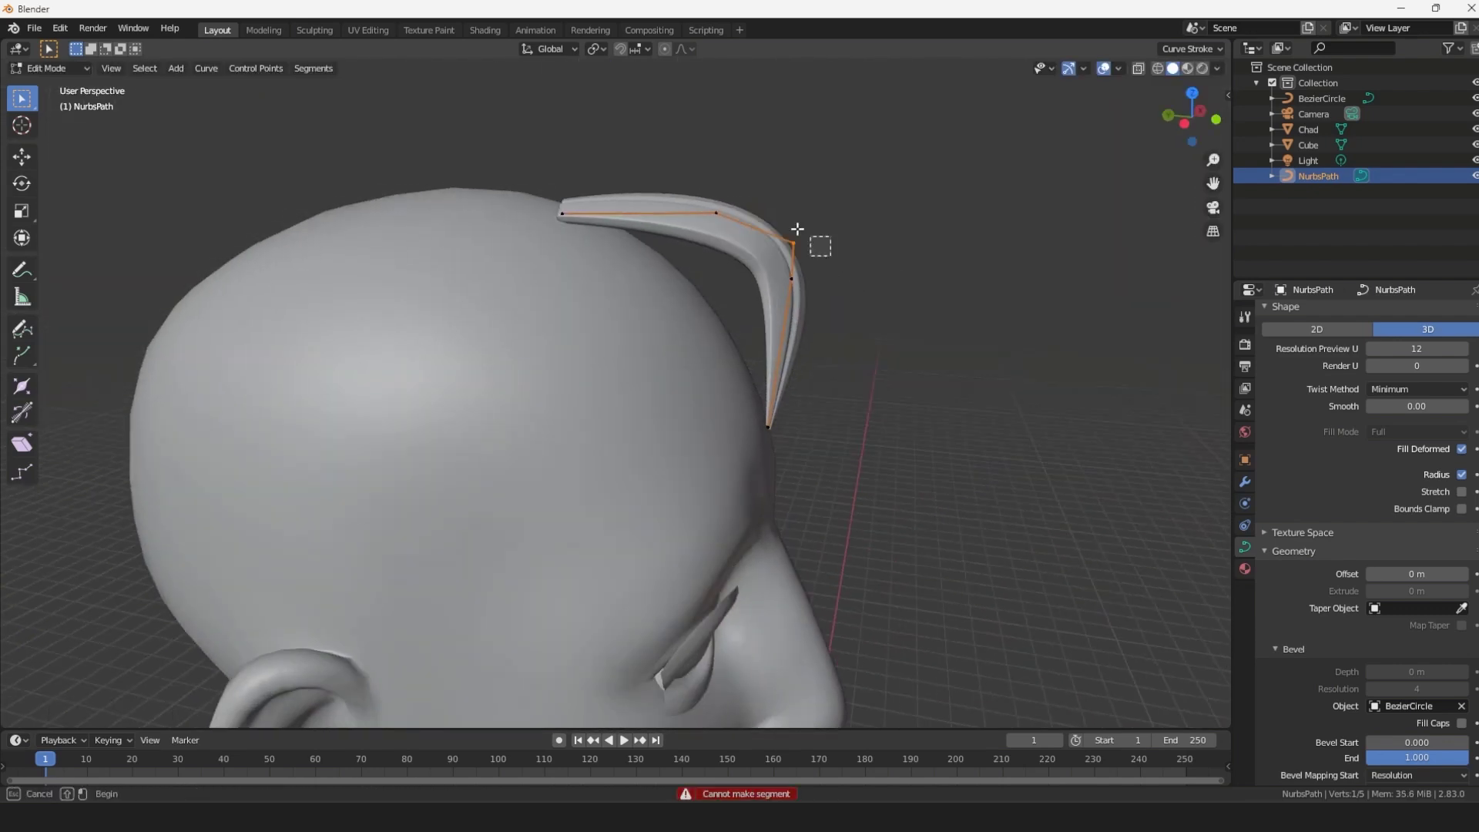
pyautogui.press('Escape')
pyautogui.press('g')
pyautogui.click(776, 330)
pyautogui.press('ctrl+KP_3')
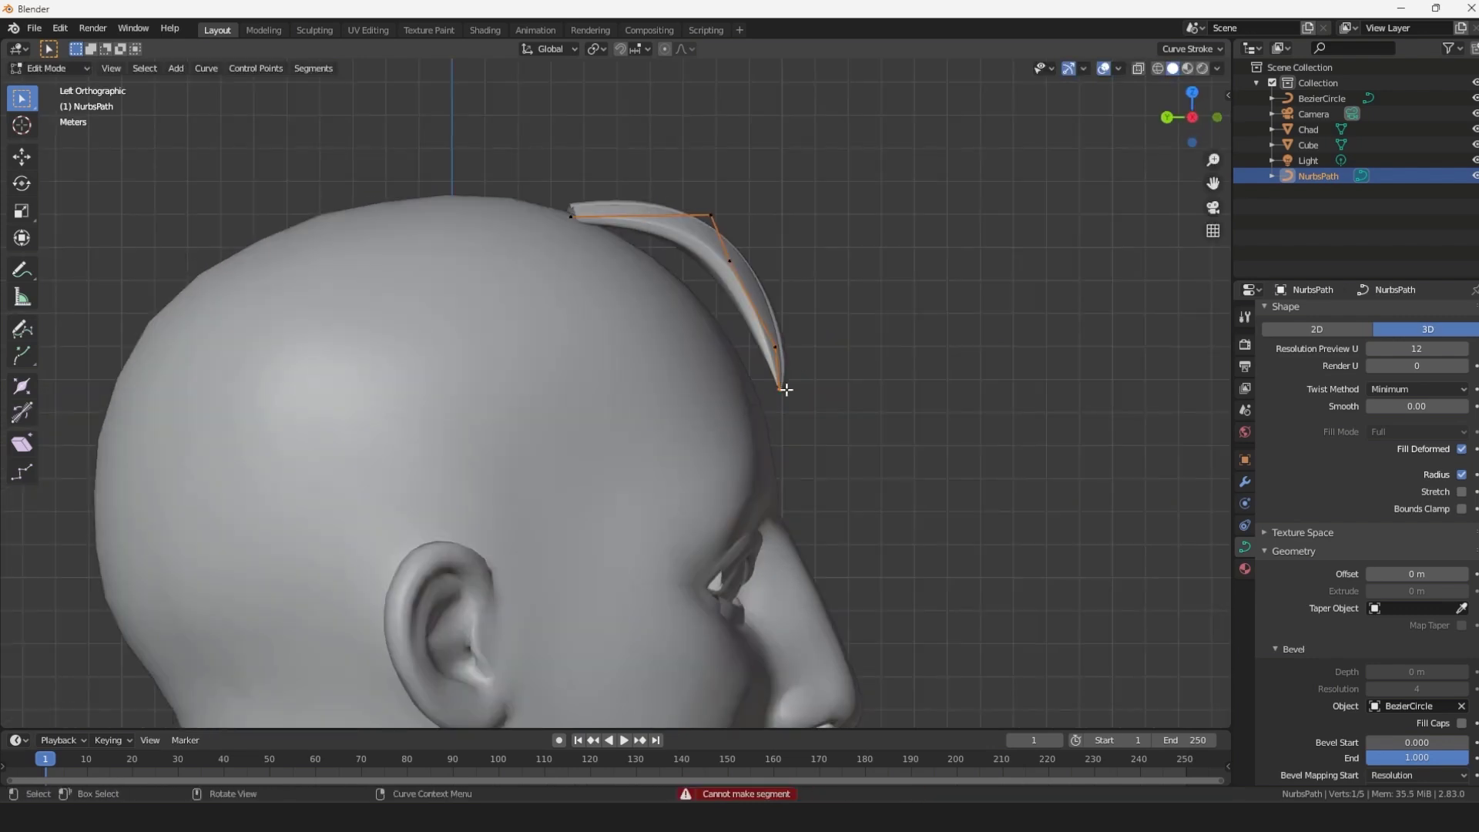
pyautogui.moveTo(785, 389); pyautogui.dragTo(816, 324, button='middle')
pyautogui.press('KP_1')
pyautogui.press('s')
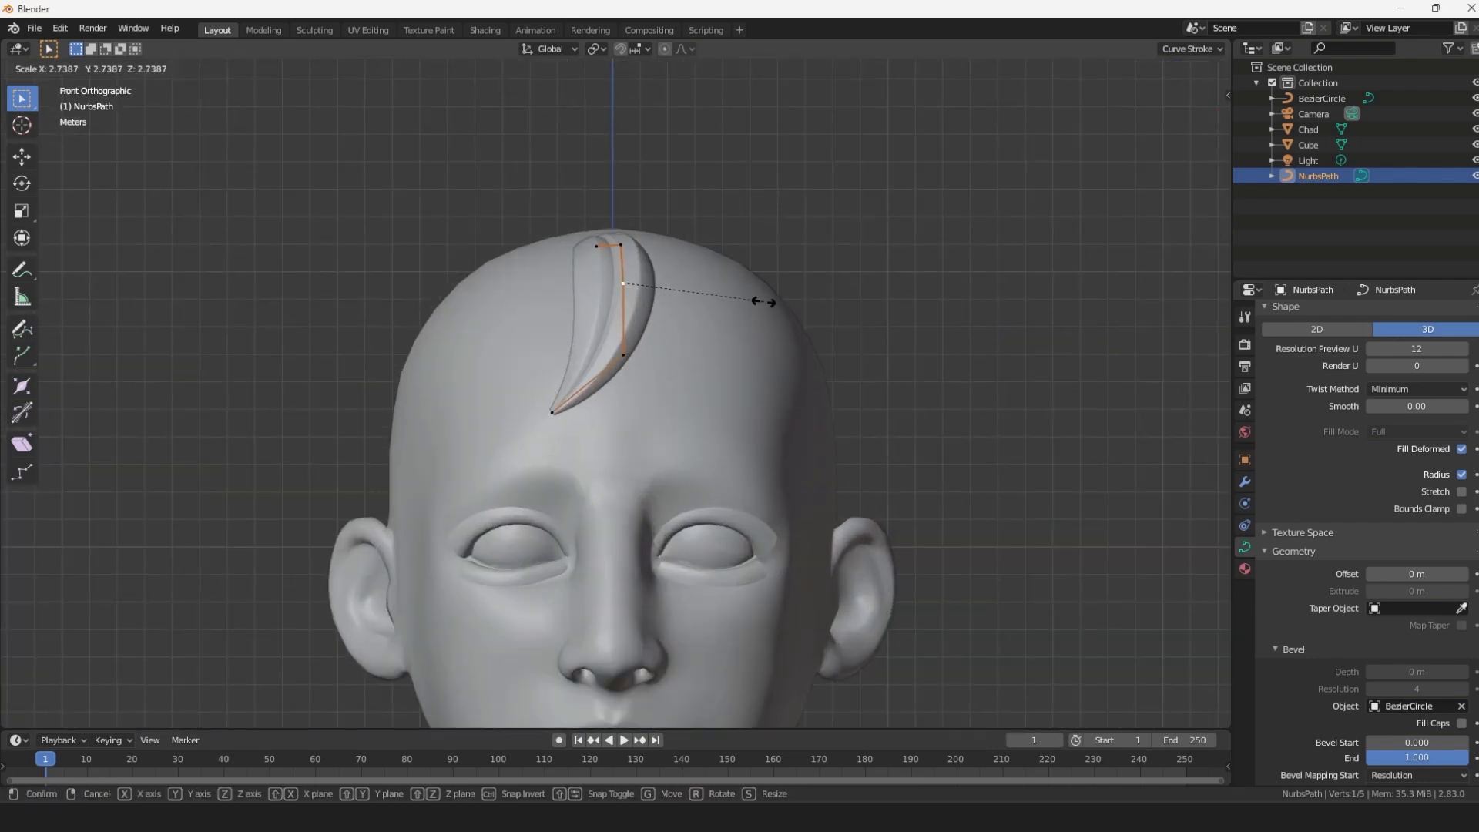
pyautogui.click(660, 347)
pyautogui.moveTo(661, 347)
pyautogui.mouseDown(button='middle')
pyautogui.moveTo(664, 332)
pyautogui.moveTo(734, 327)
pyautogui.moveTo(776, 280)
pyautogui.mouseUp(button='middle')
# Duplicate the whole strand and rotate the copy beside the first lock.
pyautogui.press('a')
pyautogui.press('KP_1')
pyautogui.hotkey('shift', 'd')
pyautogui.click(755, 308)
pyautogui.press('r')
pyautogui.click(720, 403)
pyautogui.moveTo(721, 403)
pyautogui.mouseDown(button='middle')
pyautogui.moveTo(638, 335)
pyautogui.moveTo(585, 432)
pyautogui.moveTo(801, 354)
pyautogui.mouseUp(button='middle')
# Reshape the new lock by moving its points, pulling the bottom point toward the brow.
pyautogui.click(539, 447)
pyautogui.press('g')
pyautogui.click(570, 455)
pyautogui.press('f')
pyautogui.press('g')
pyautogui.click(816, 397)
pyautogui.click(637, 460)
pyautogui.press('g')
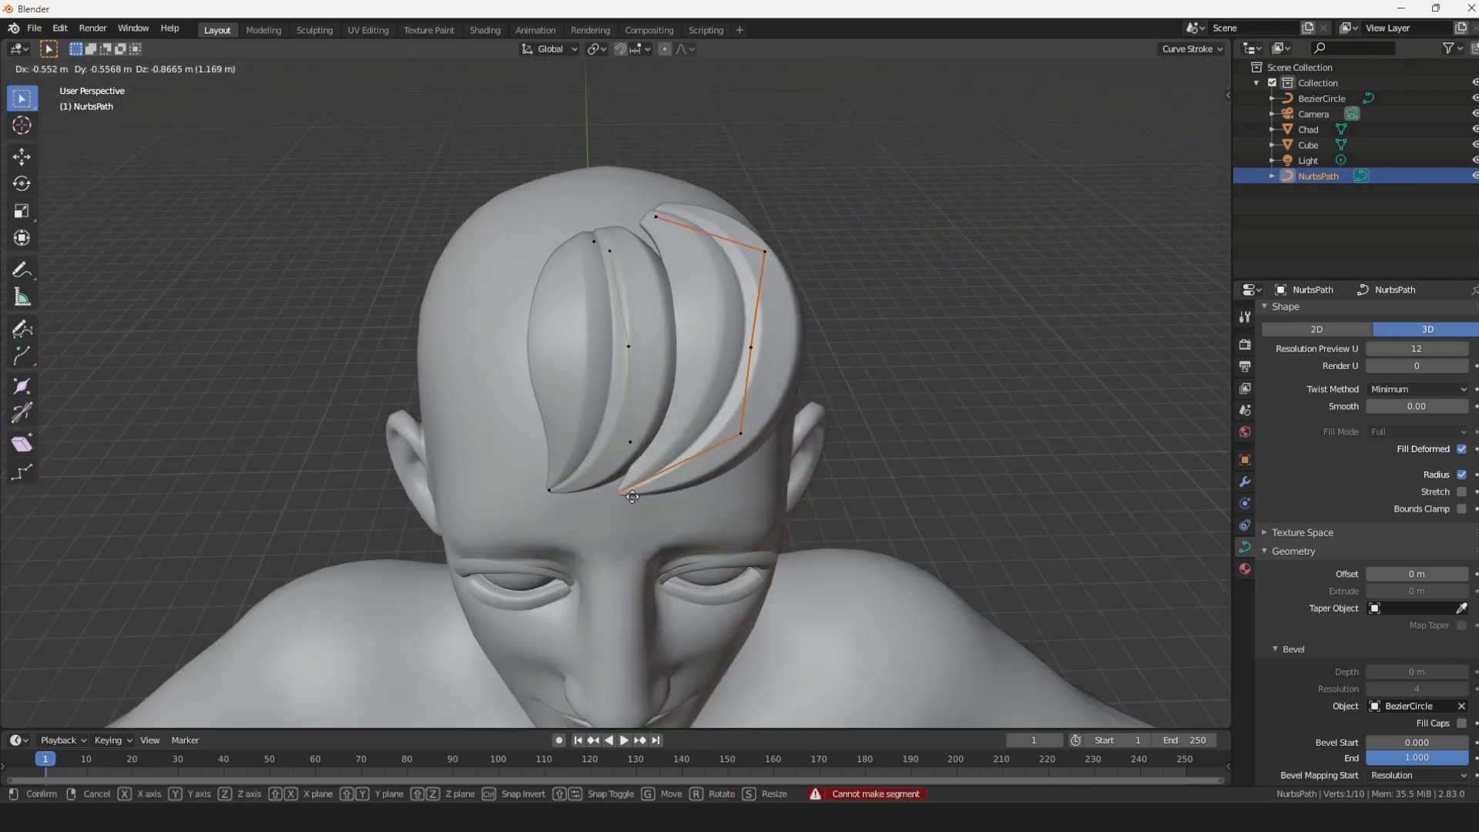
pyautogui.click(632, 495)
pyautogui.scroll(-3, 632, 495)
pyautogui.press('g')
pyautogui.moveTo(632, 494); pyautogui.dragTo(782, 298, button='middle')
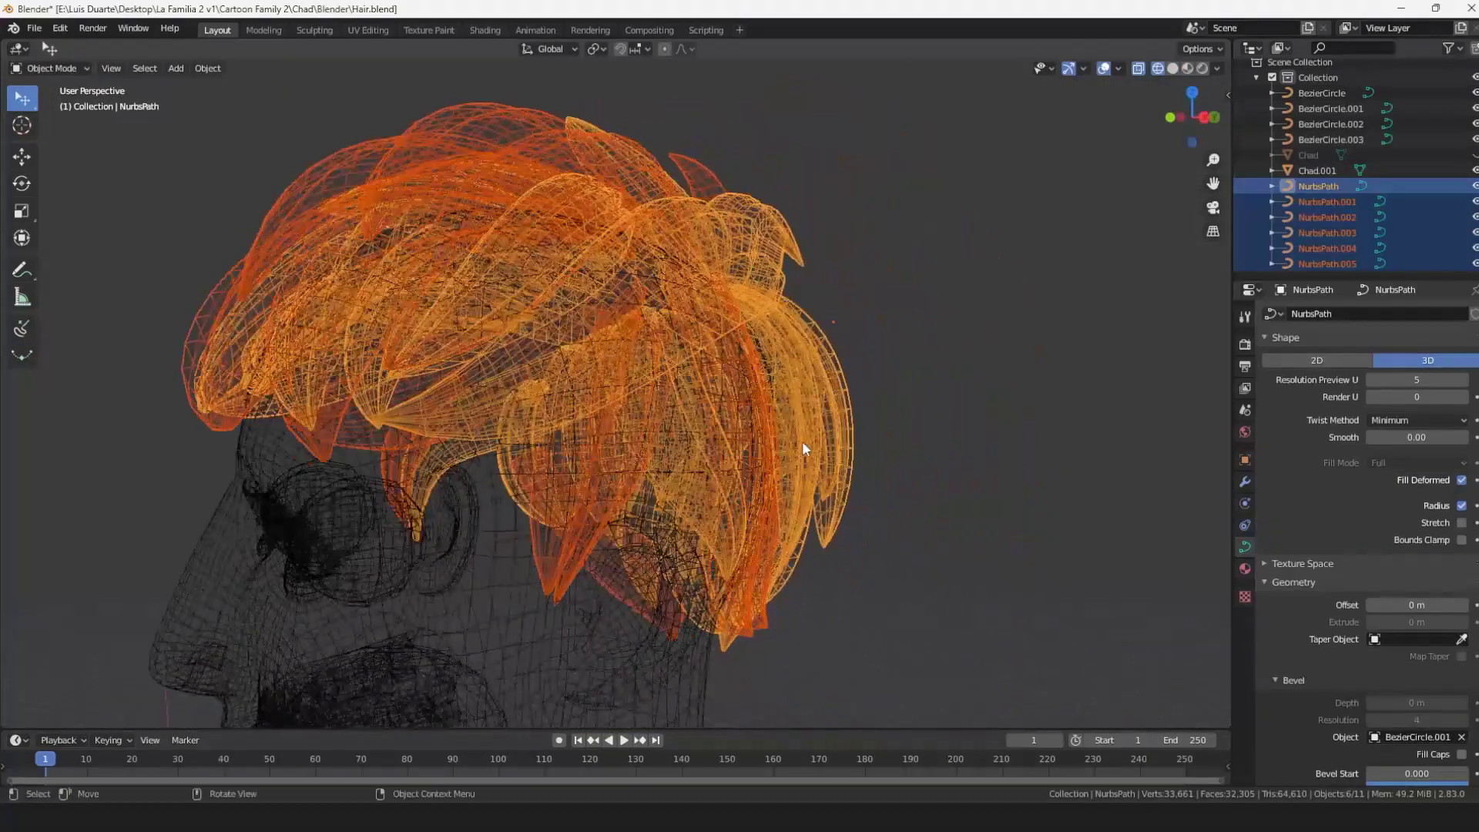
# Switch to solid shading and view the finished hairstyle from the front.
pyautogui.press('z')
pyautogui.click(928, 468)
pyautogui.press('KP_1')
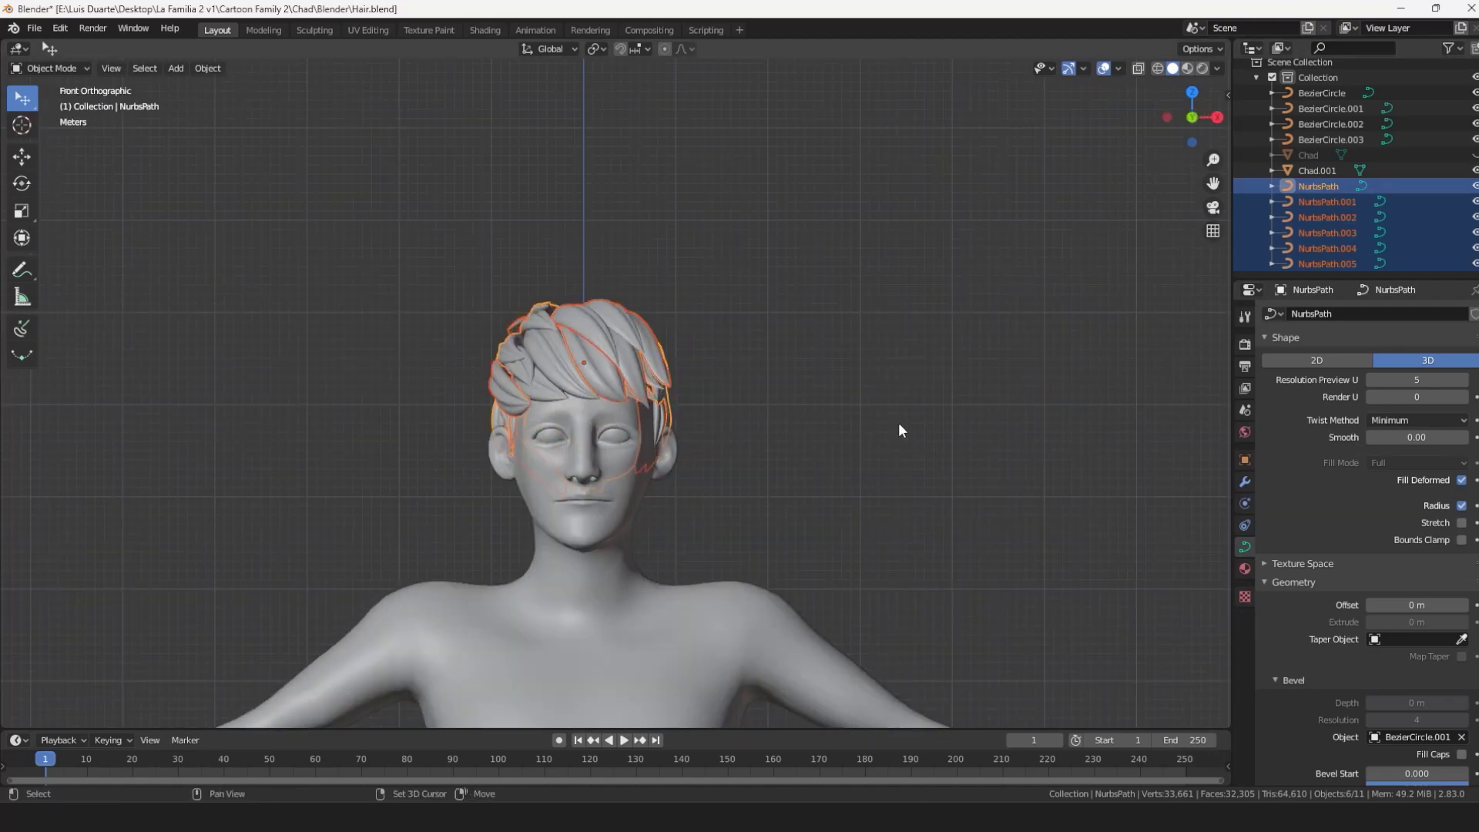
pyautogui.keyDown('shift'); pyautogui.moveTo(917, 441); pyautogui.dragTo(976, 475, button='middle'); pyautogui.keyUp('shift')
pyautogui.click(35, 30)
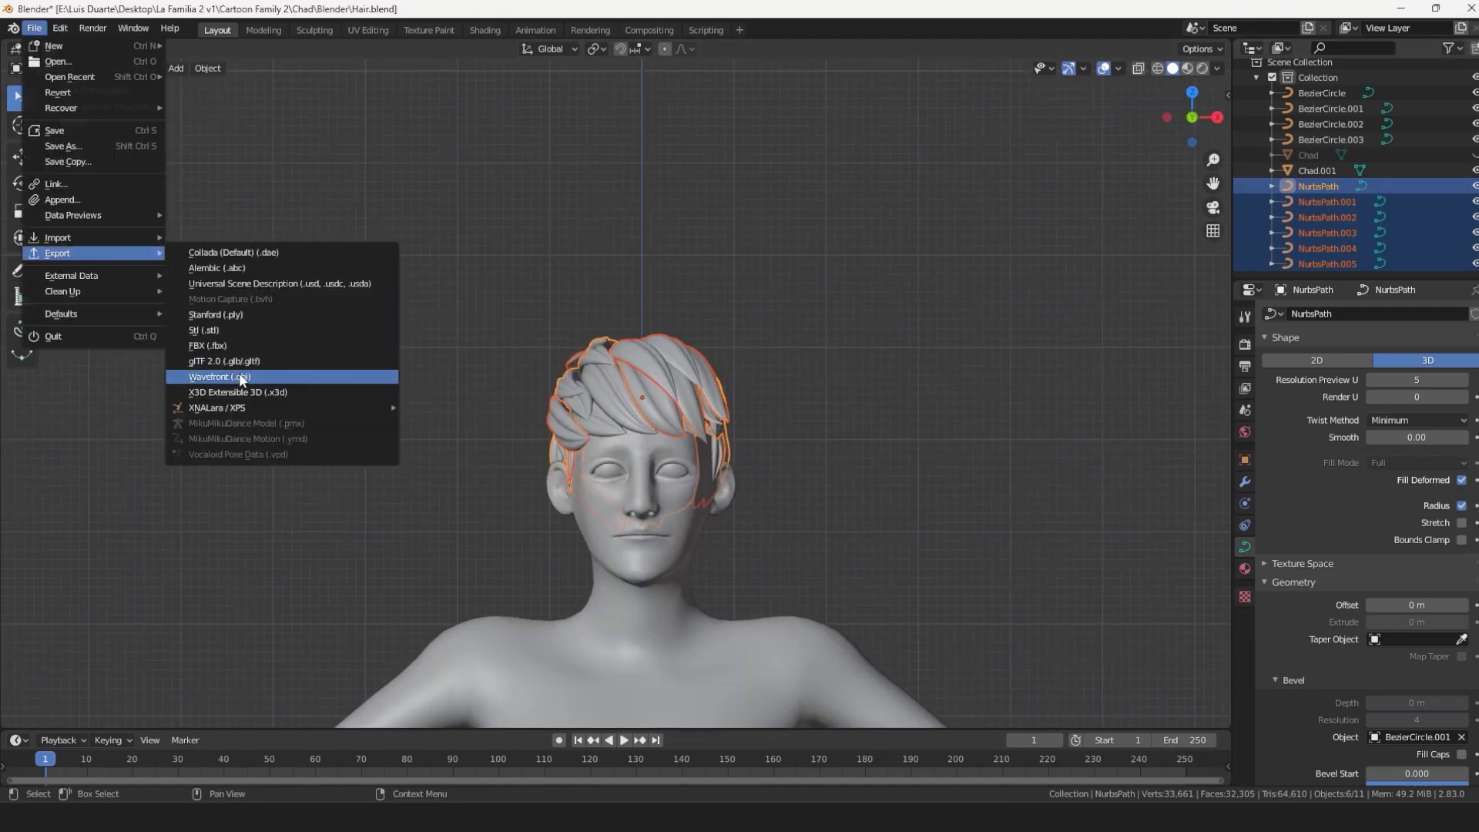
# Export the hairstyle as Wavefront Hair_low.obj into the creacion de cabello folder.
pyautogui.click(255, 366)
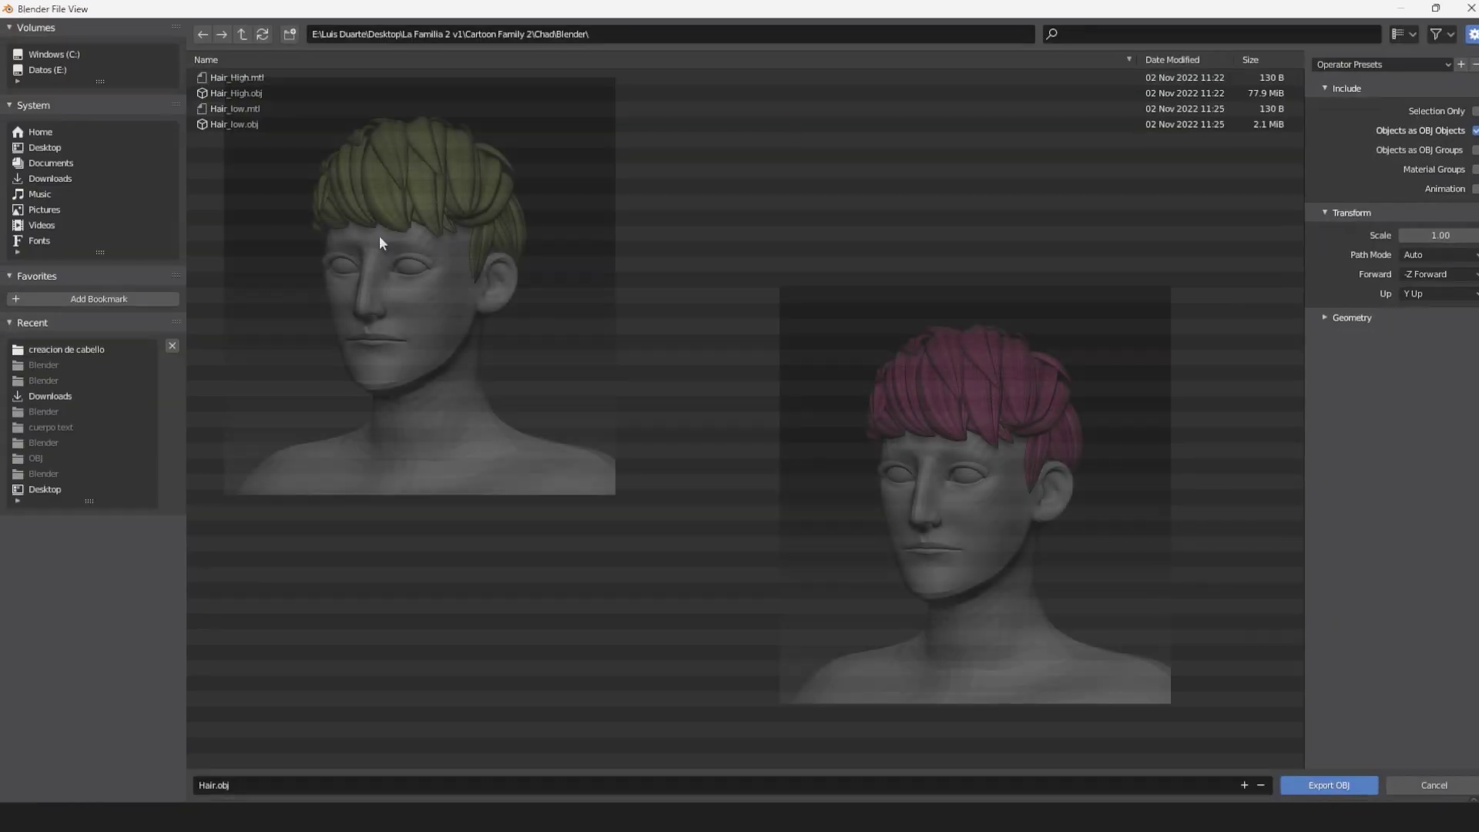
pyautogui.click(309, 155)
pyautogui.click(214, 785)
pyautogui.write('_low')
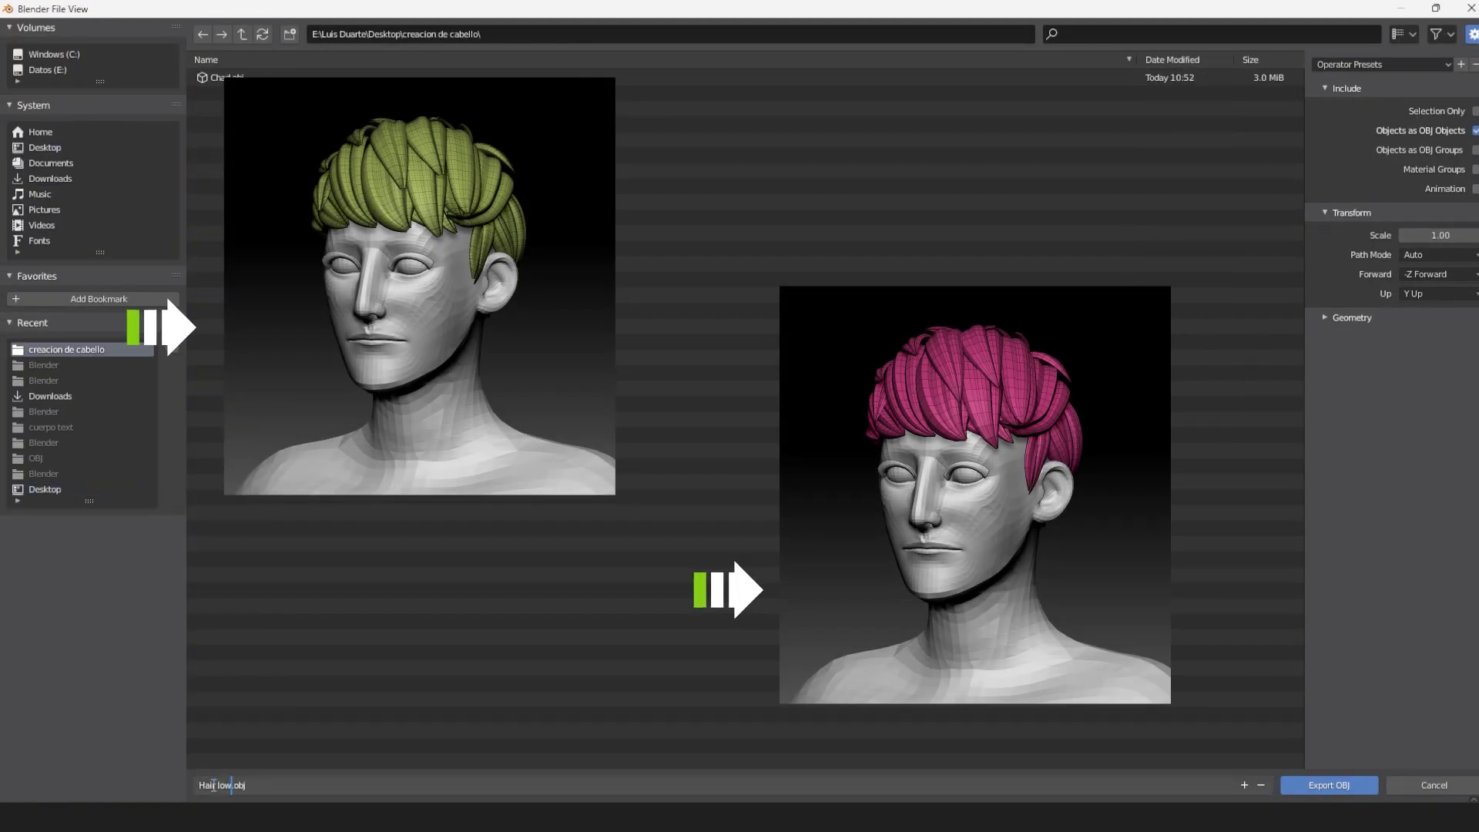
pyautogui.click(1329, 785)
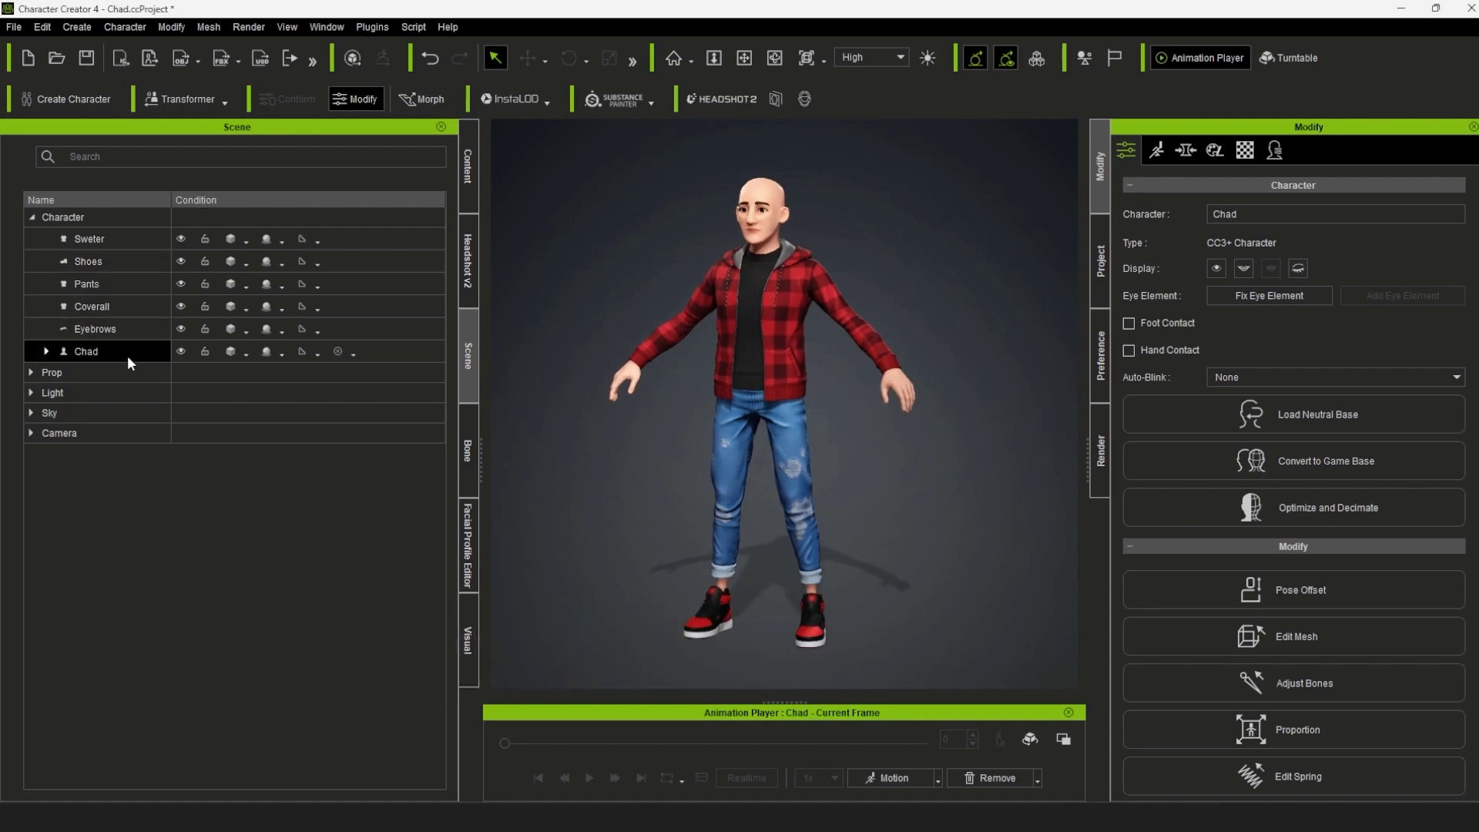
# Send Chad's base meshes to ZBrush through GoZ with Pose set to Current Pose.
pyautogui.click(48, 351)
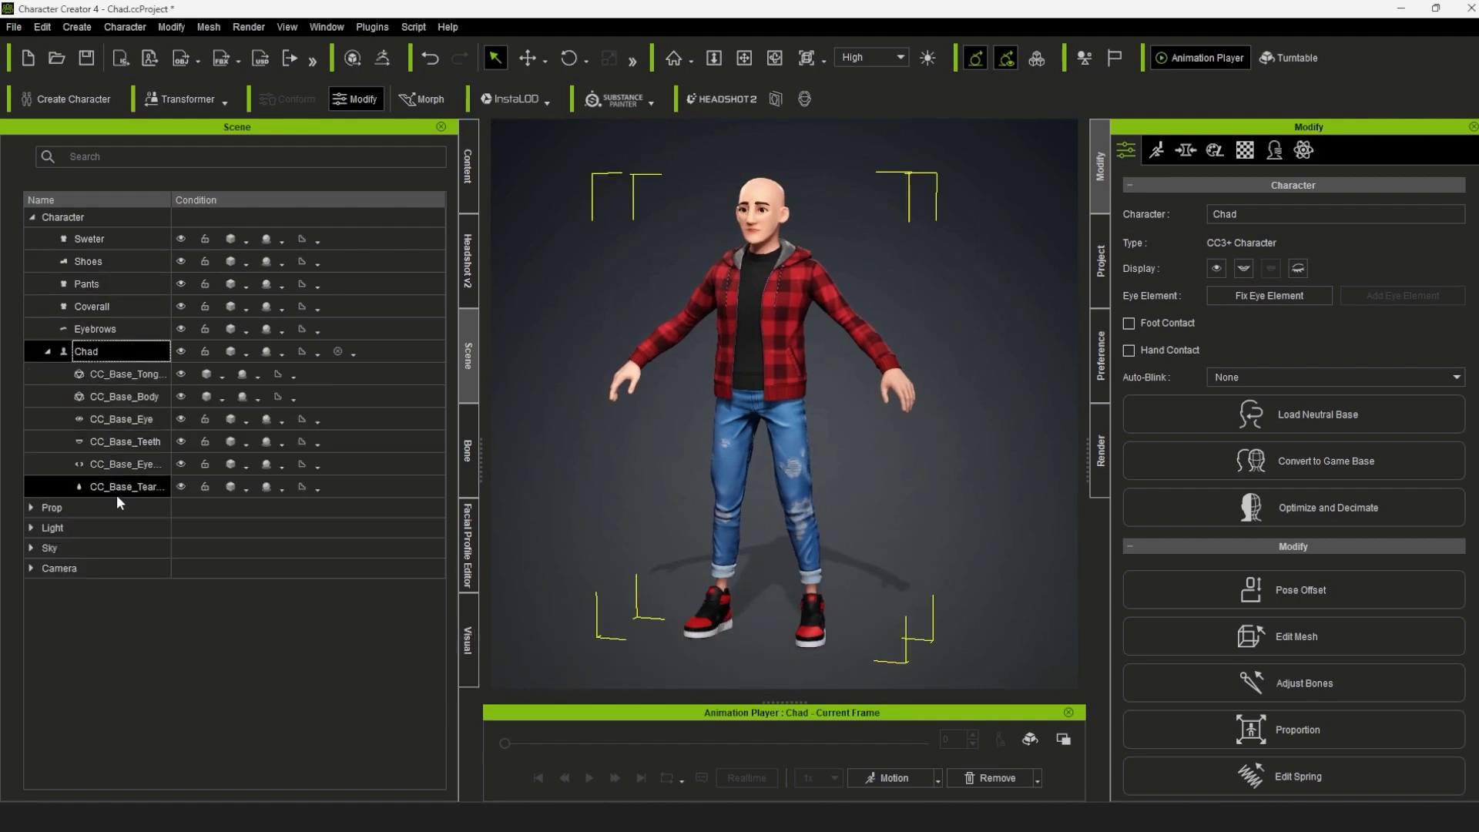
pyautogui.click(117, 492)
pyautogui.click(384, 58)
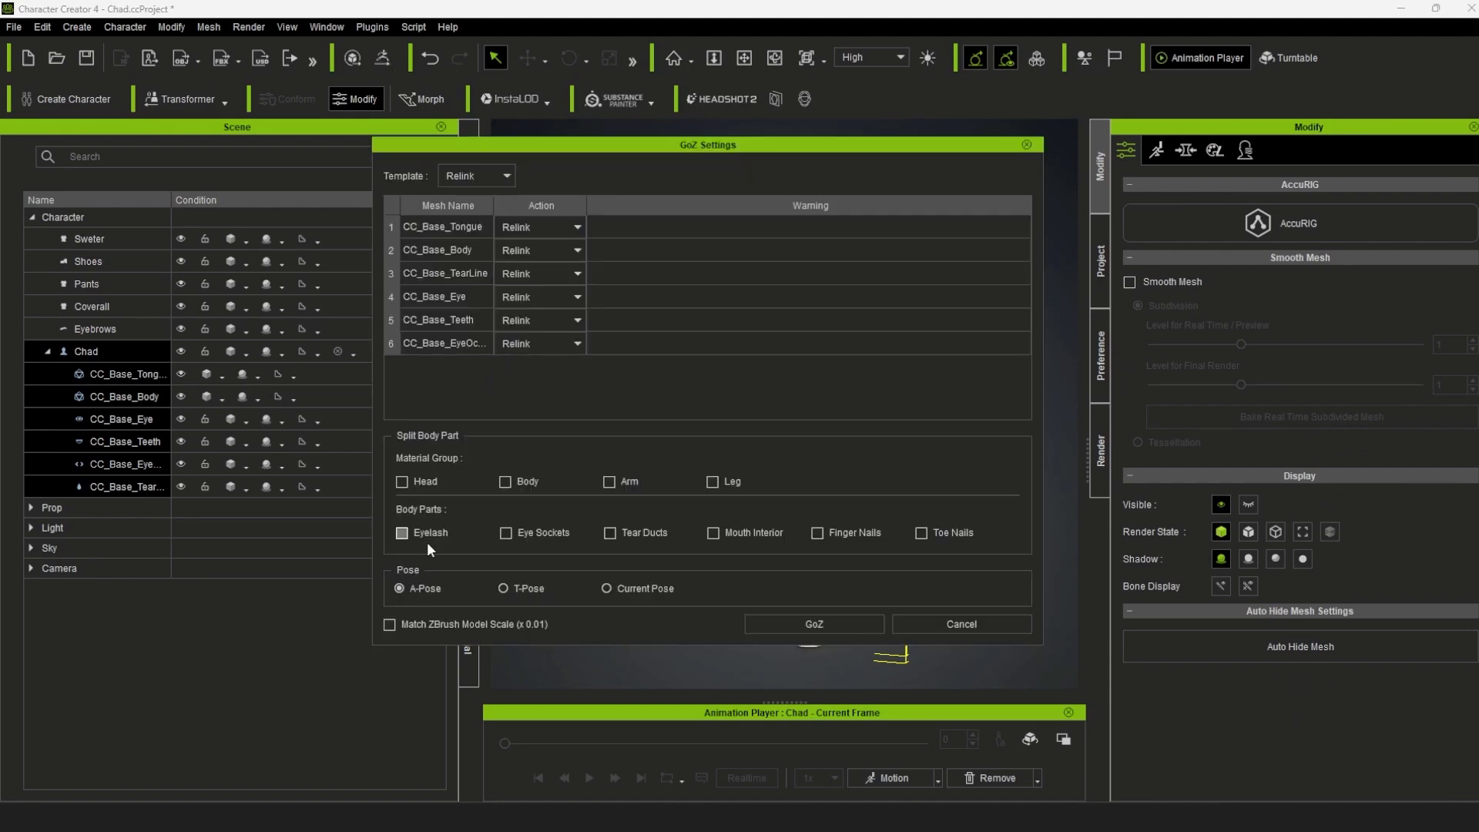
pyautogui.click(607, 589)
pyautogui.click(815, 625)
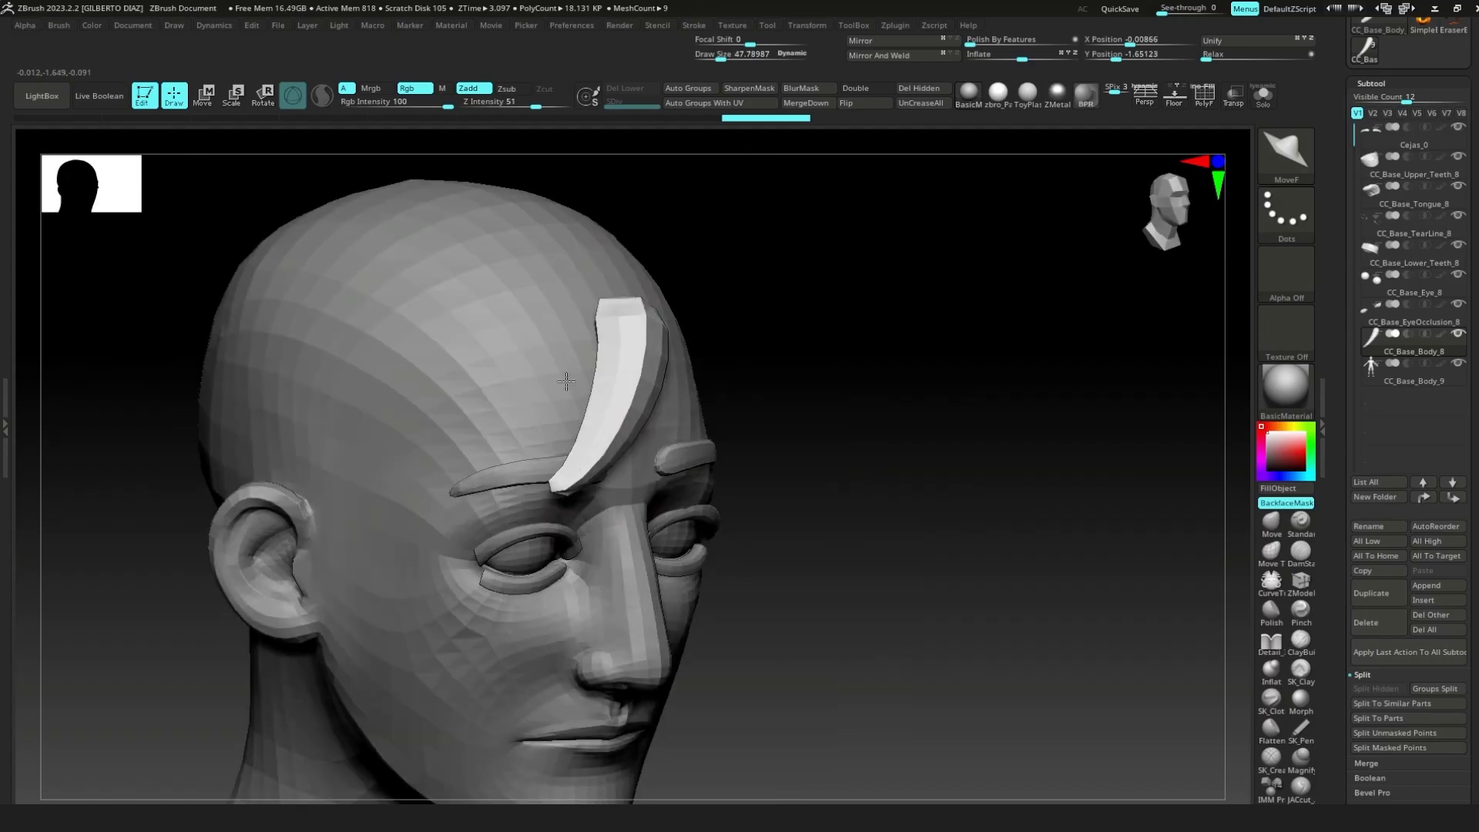
# Shape the hair locks with the Move brush, showing polygroups, and export the mesh as Hair.obj.
pyautogui.click(1272, 524)
pyautogui.moveTo(529, 380)
pyautogui.mouseDown()
pyautogui.moveTo(628, 438)
pyautogui.moveTo(616, 473)
pyautogui.mouseUp()
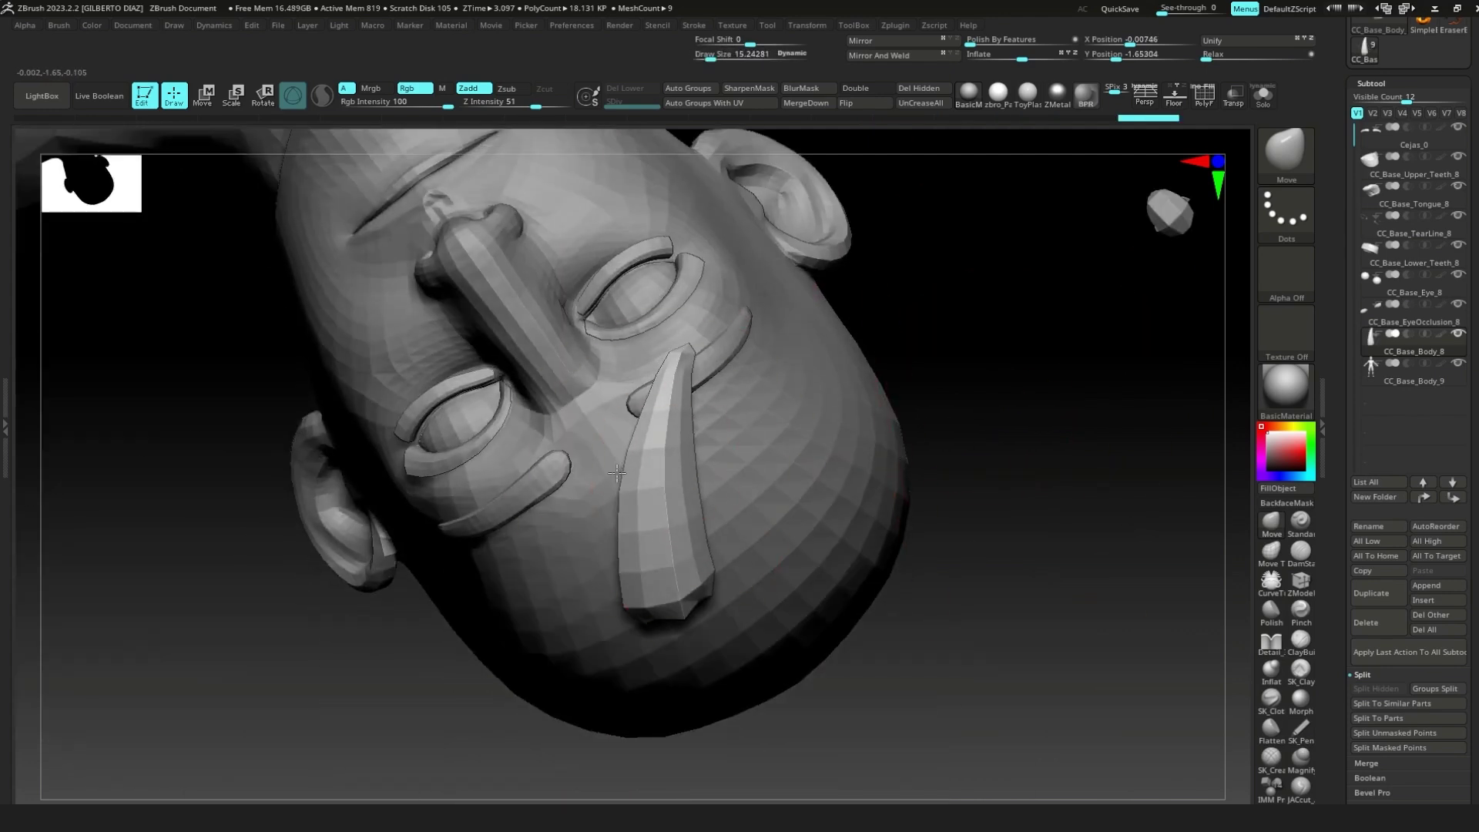
pyautogui.scroll(5, 698, 342)
pyautogui.hotkey('shift', 'f')
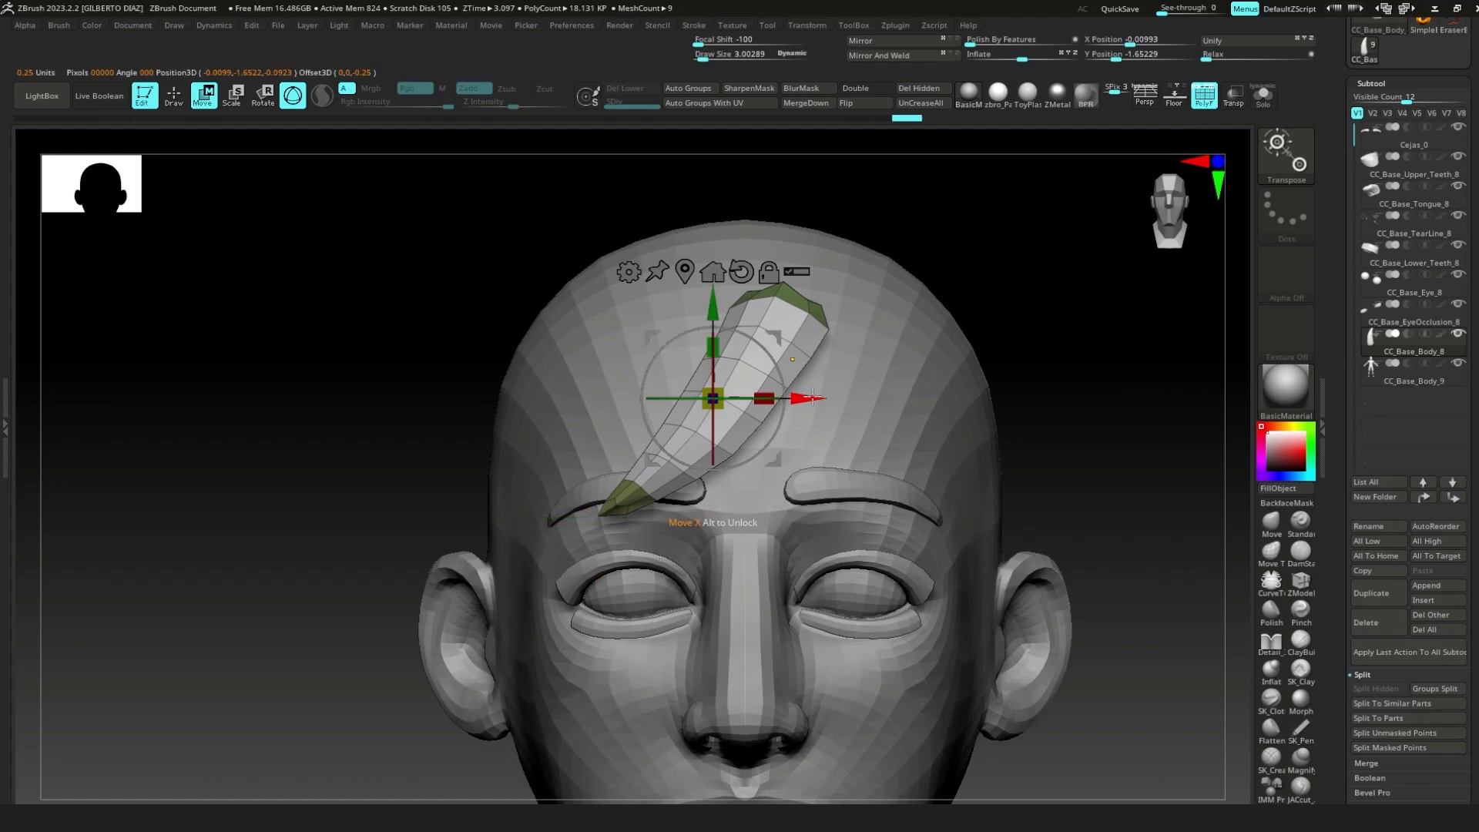
pyautogui.keyDown('alt'); pyautogui.moveTo(980, 615); pyautogui.dragTo(1009, 623); pyautogui.keyUp('alt')
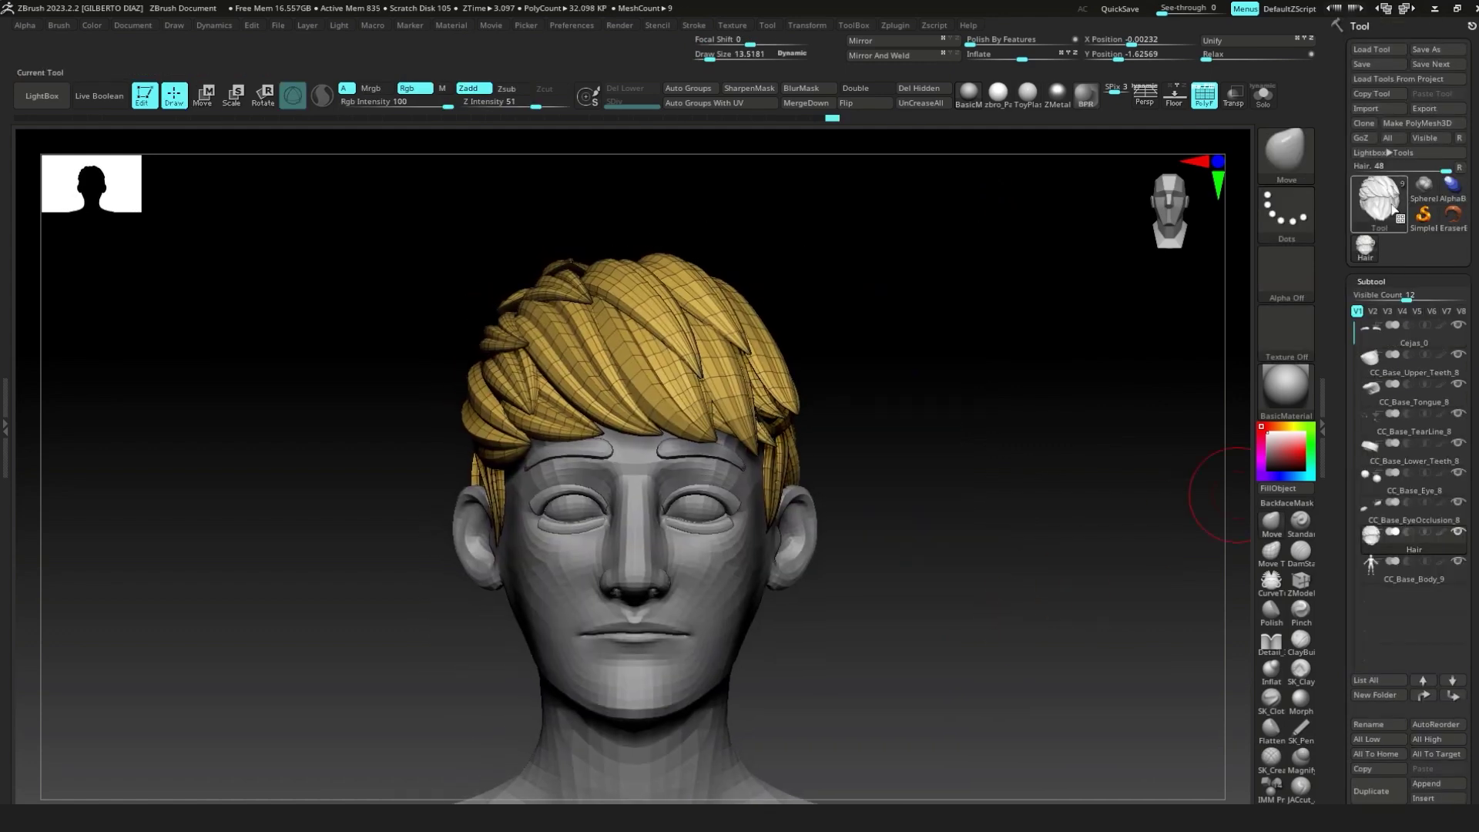
pyautogui.click(1462, 109)
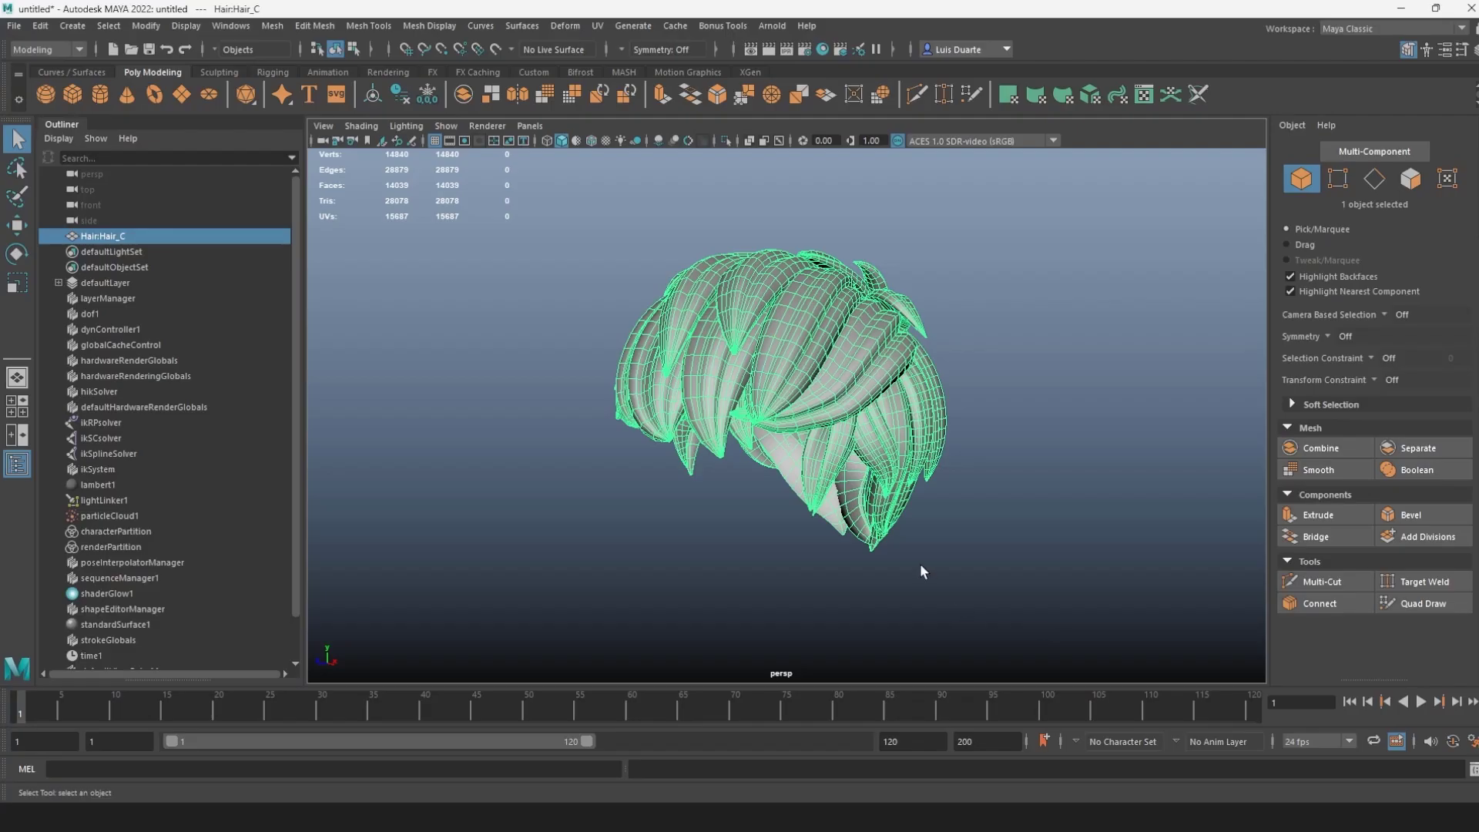
pyautogui.keyDown('alt'); pyautogui.moveTo(921, 568); pyautogui.dragTo(877, 544); pyautogui.keyUp('alt')
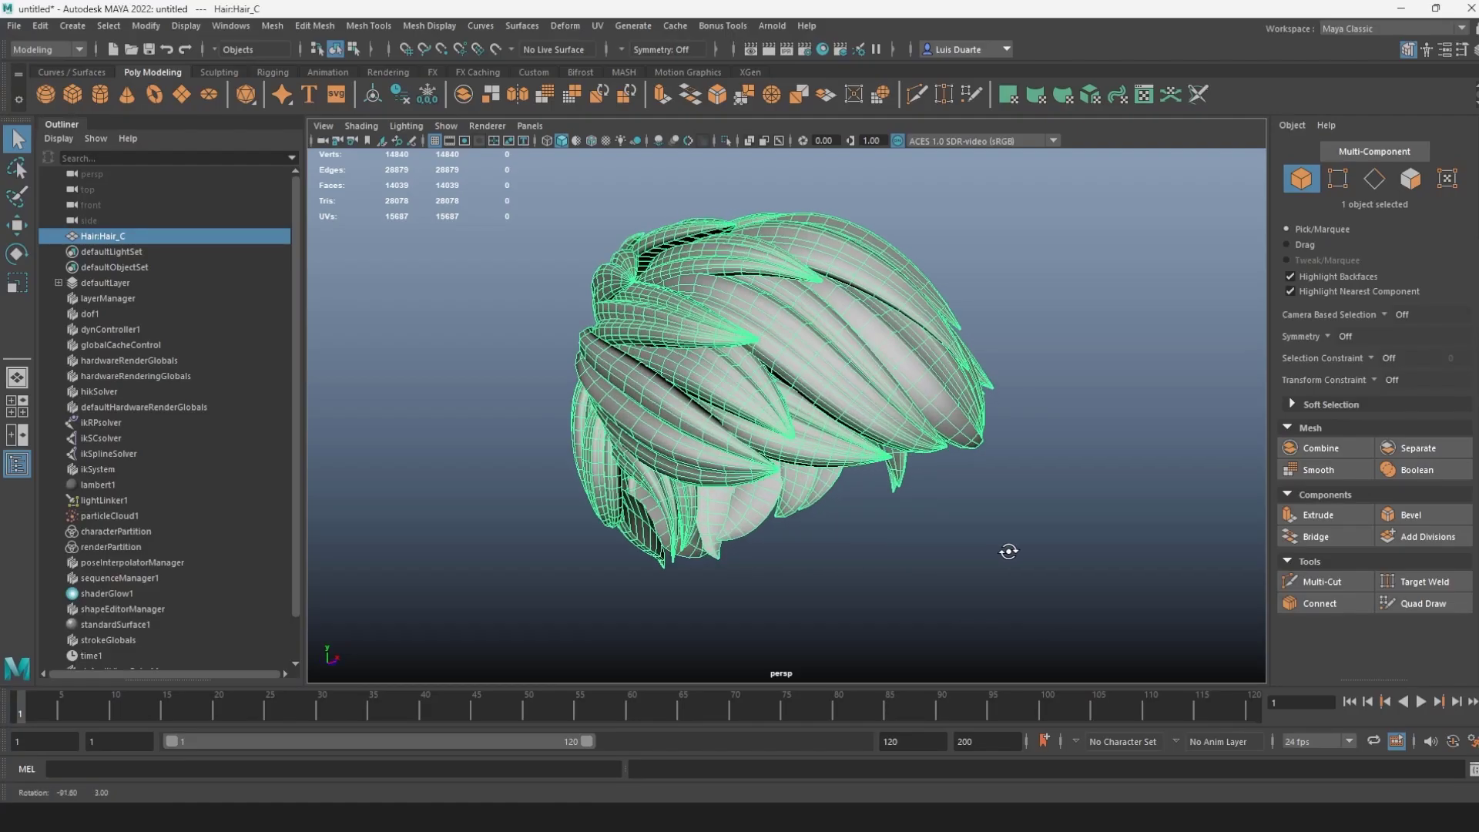
# Switch to edge selection and double-click to select a 23-edge loop across the hair locks.
pyautogui.scroll(3, 786, 429)
pyautogui.scroll(3, 786, 430)
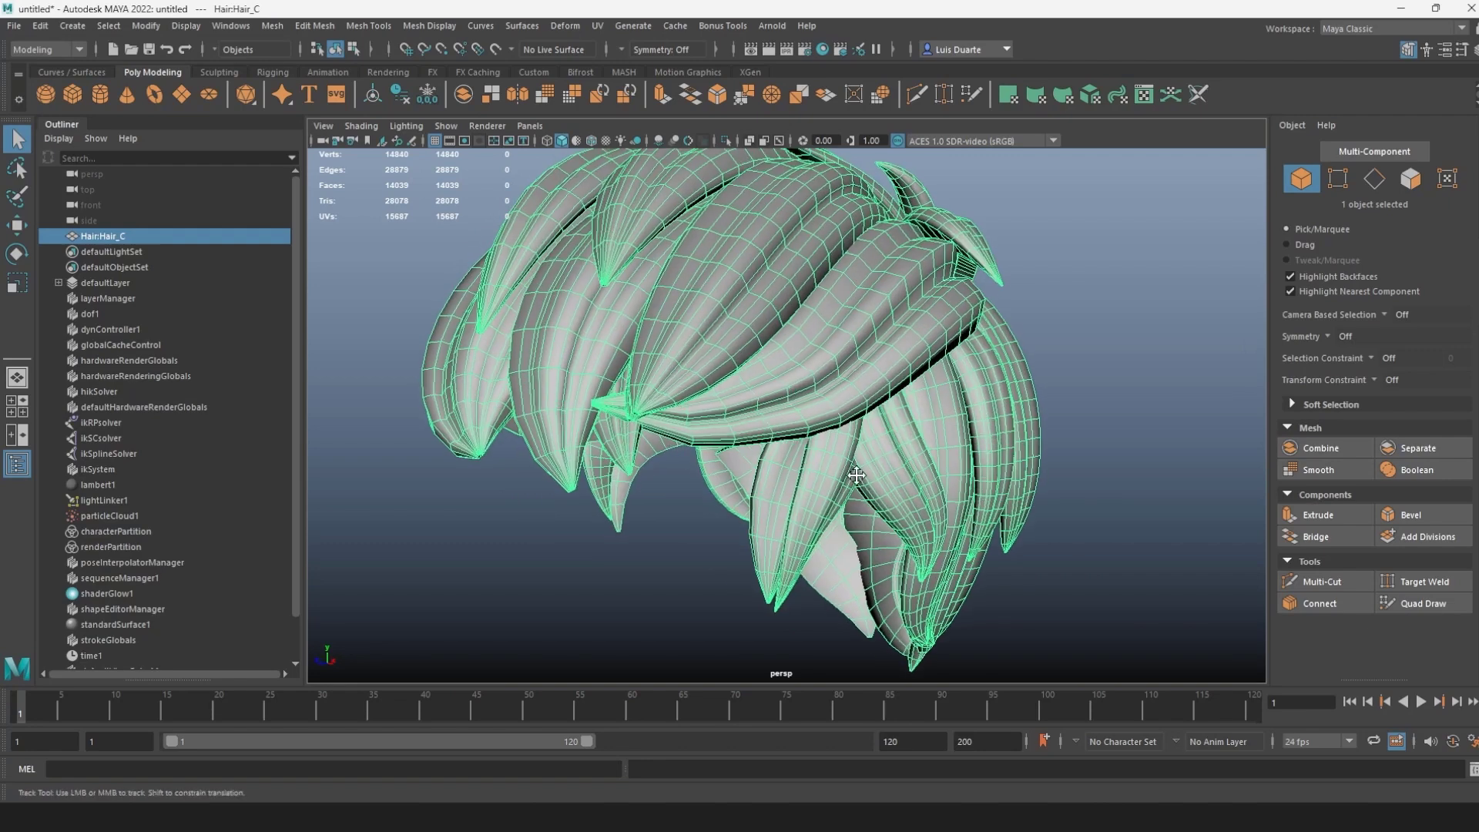
pyautogui.scroll(3, 786, 430)
pyautogui.scroll(3, 786, 429)
pyautogui.moveTo(734, 333); pyautogui.dragTo(733, 308, button='right')
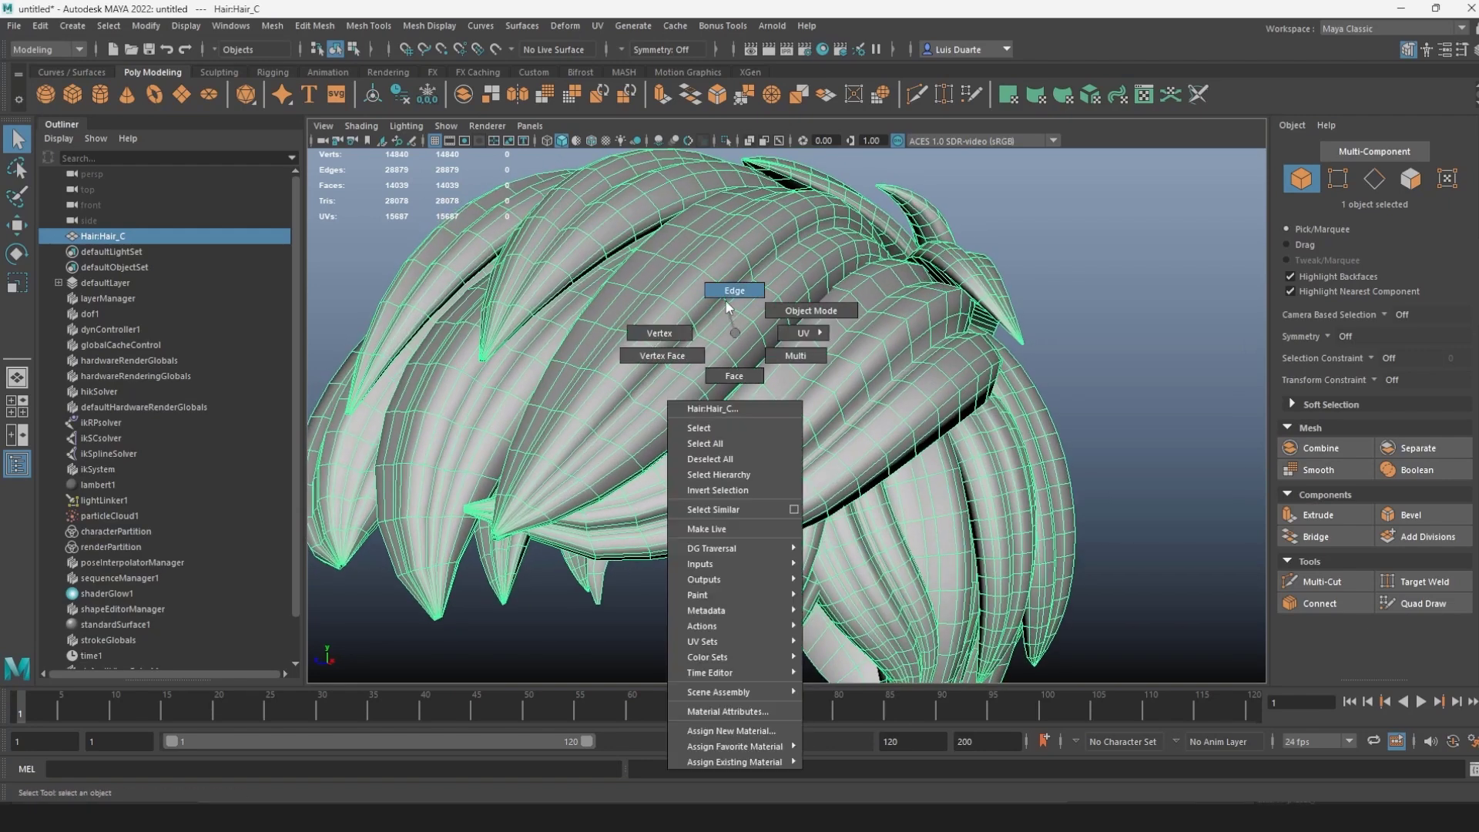
pyautogui.scroll(3, 738, 466)
pyautogui.scroll(3, 738, 466)
pyautogui.keyDown('alt'); pyautogui.moveTo(737, 466); pyautogui.dragTo(737, 391); pyautogui.keyUp('alt')
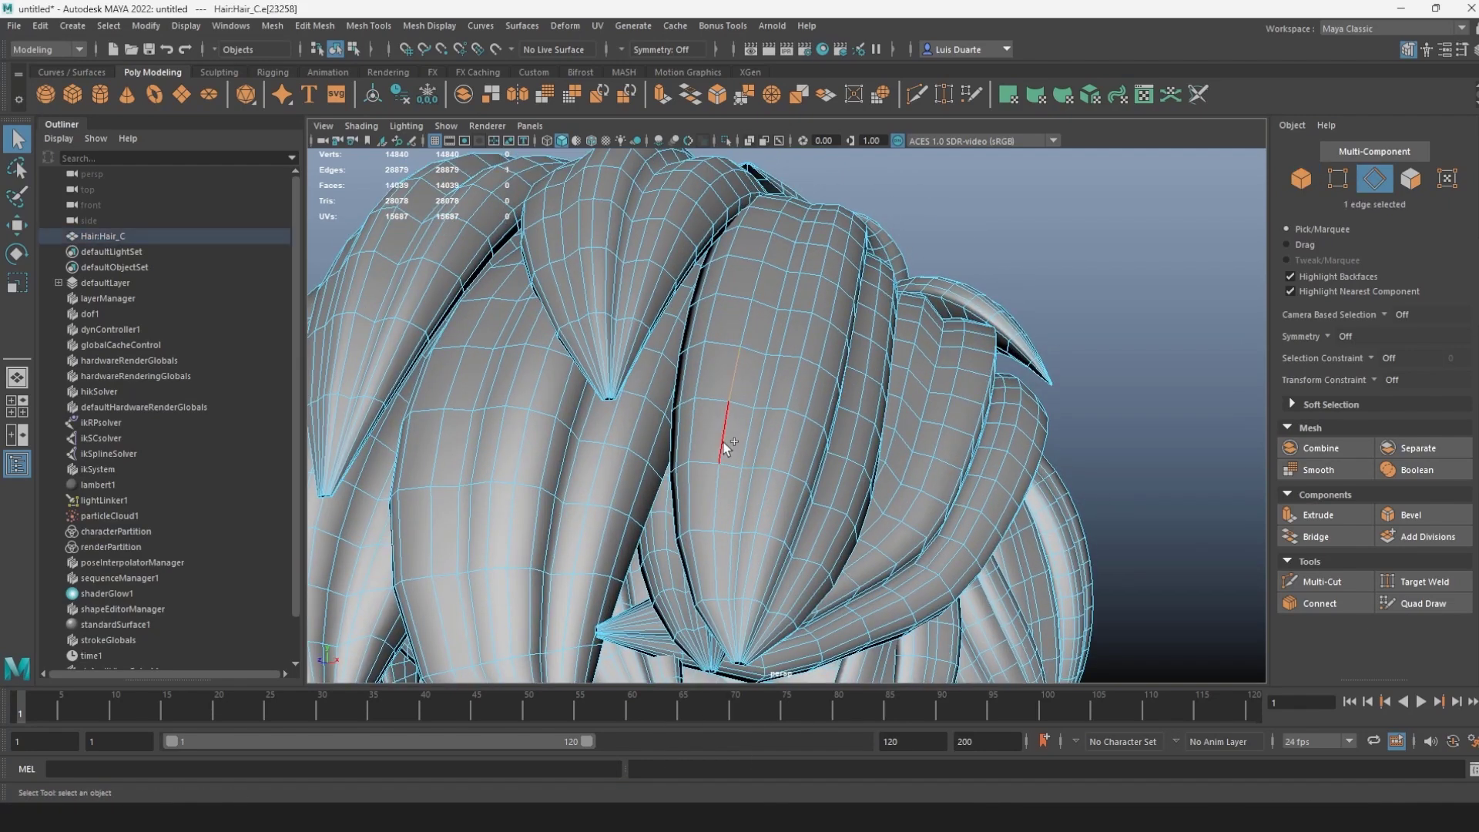
pyautogui.moveTo(829, 422)
pyautogui.keyDown('alt'); pyautogui.mouseDown()
pyautogui.moveTo(926, 407)
pyautogui.moveTo(781, 308)
pyautogui.moveTo(836, 463)
pyautogui.moveTo(898, 501)
pyautogui.moveTo(830, 444)
pyautogui.moveTo(825, 512)
pyautogui.moveTo(886, 430)
pyautogui.moveTo(703, 332)
pyautogui.mouseUp(); pyautogui.keyUp('alt')
pyautogui.doubleClick(745, 271)
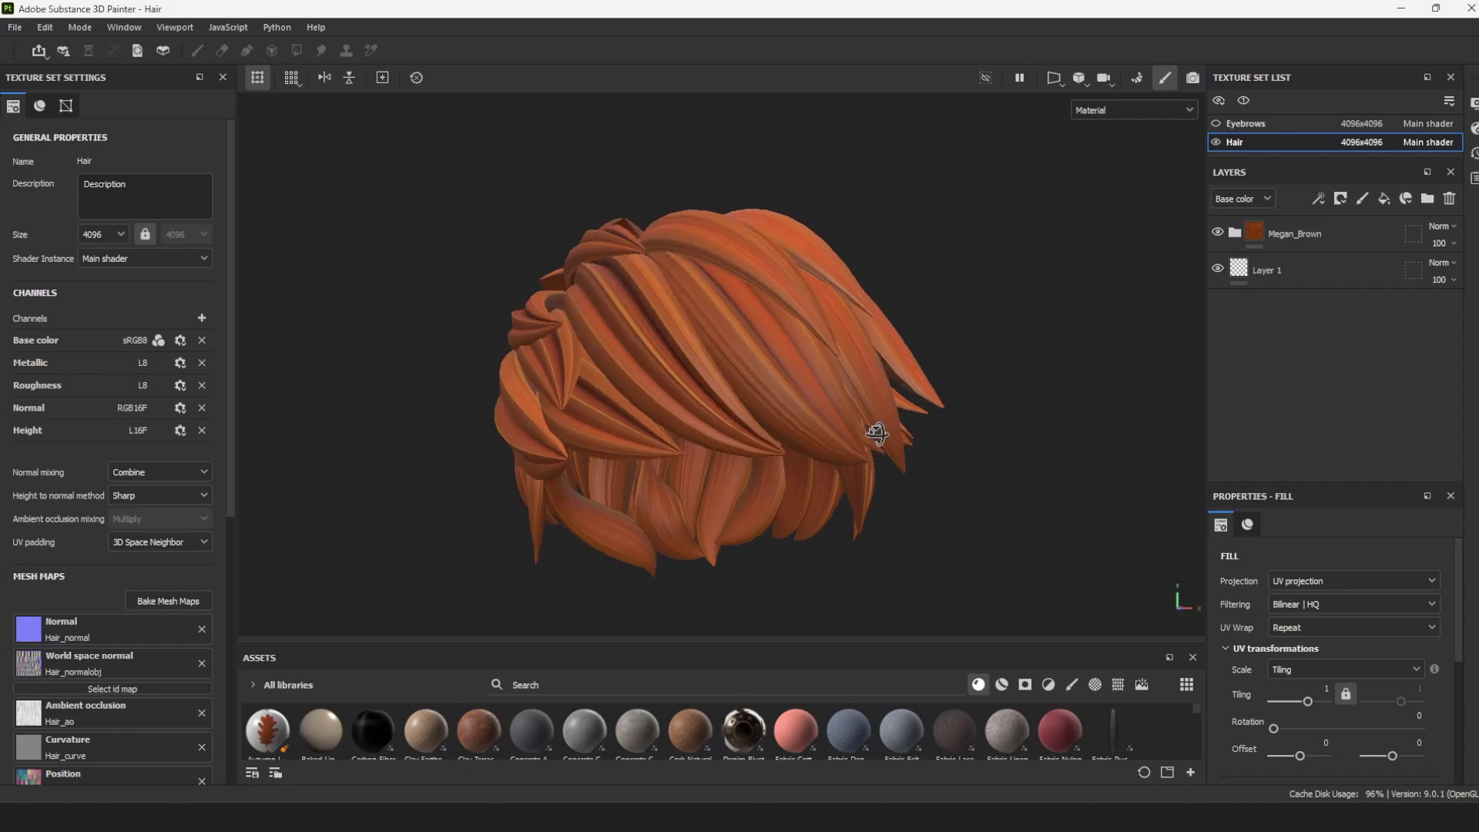
pyautogui.moveTo(876, 433)
pyautogui.keyDown('alt'); pyautogui.mouseDown()
pyautogui.moveTo(822, 400)
pyautogui.moveTo(843, 419)
pyautogui.moveTo(905, 426)
pyautogui.moveTo(810, 407)
pyautogui.moveTo(863, 403)
pyautogui.moveTo(724, 433)
pyautogui.mouseUp(); pyautogui.keyUp('alt')
pyautogui.keyDown('alt'); pyautogui.moveTo(724, 433); pyautogui.dragTo(788, 453, button='right'); pyautogui.keyUp('alt')
pyautogui.scroll(-5, 757, 388)
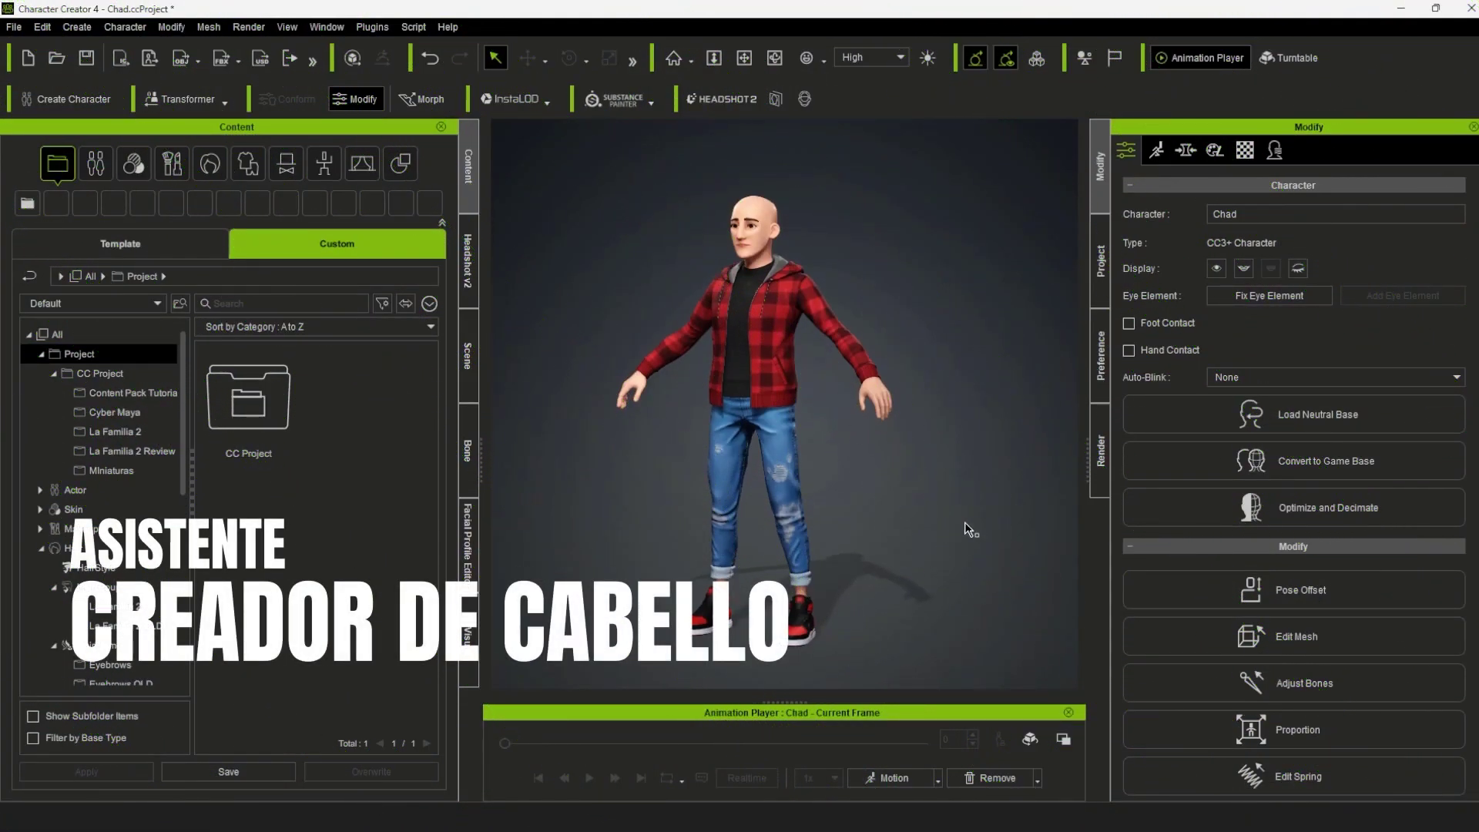
# Load Hair.obj onto Chad as an accessory.
pyautogui.moveTo(969, 530); pyautogui.dragTo(955, 511, button='middle')
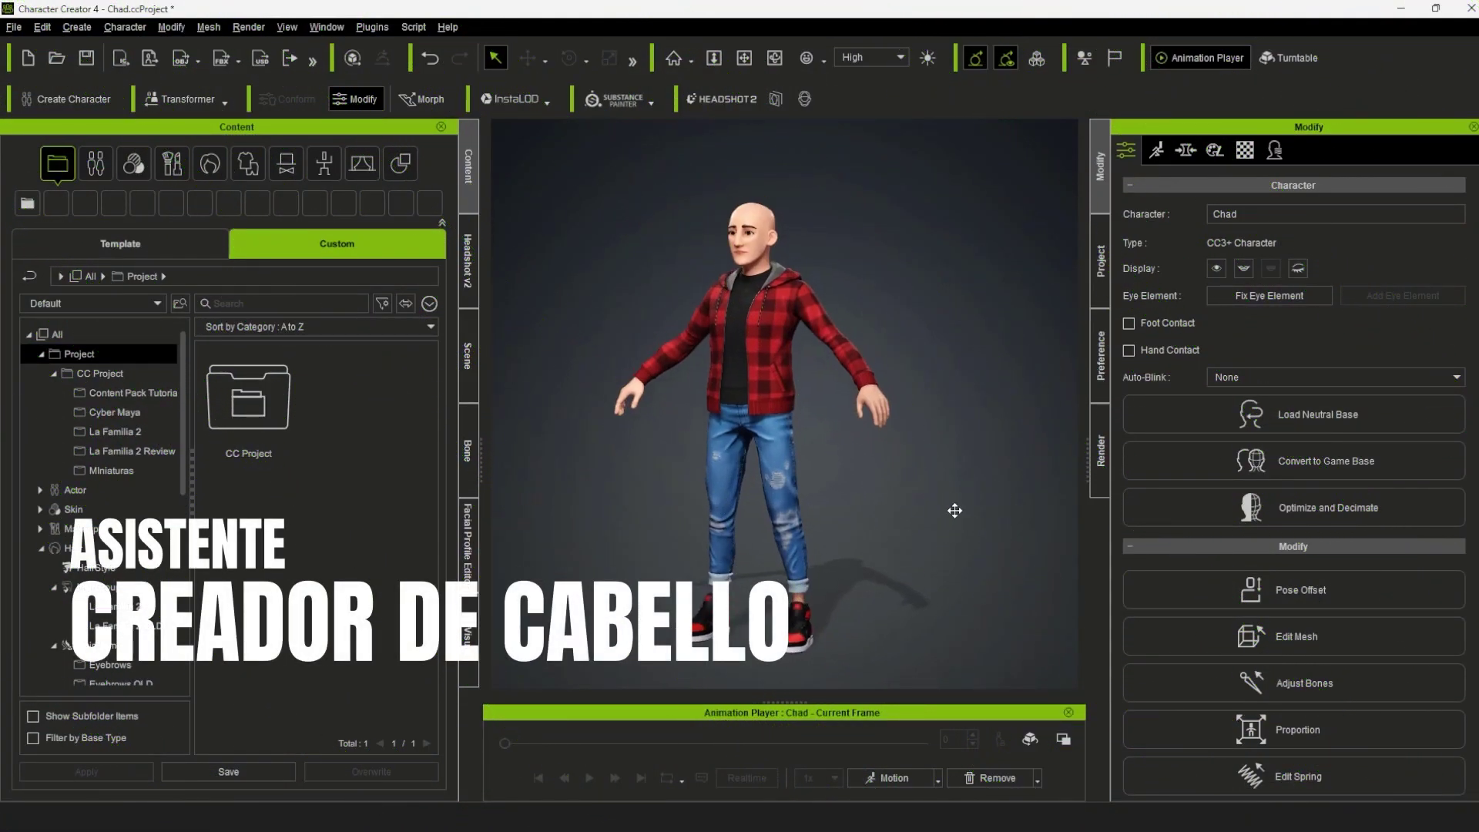
pyautogui.click(77, 27)
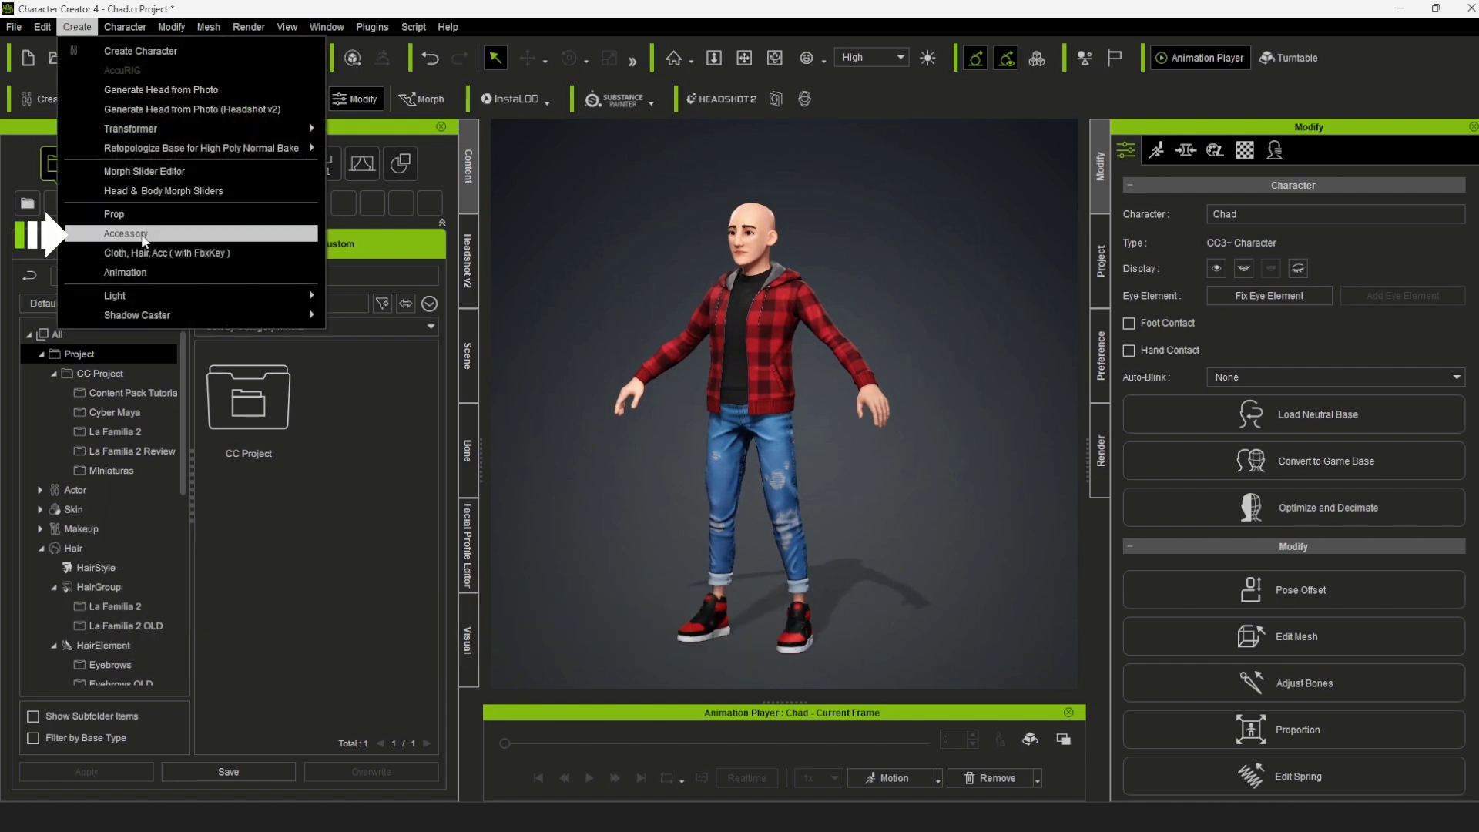
pyautogui.click(116, 225)
pyautogui.doubleClick(861, 293)
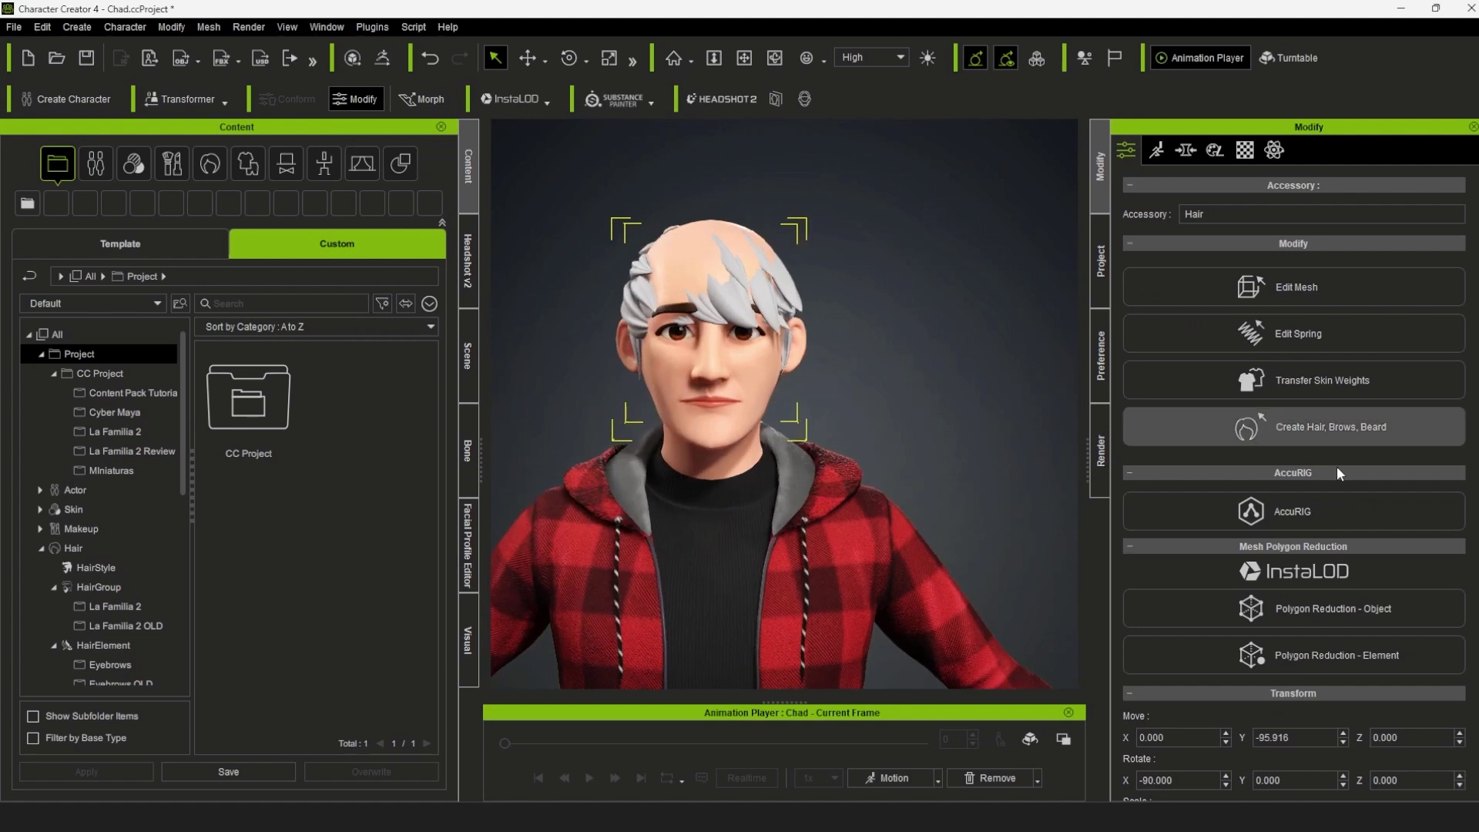
# Check the hair's fit from several angles, then start Create Hair, Brows, Beard and confirm.
pyautogui.press('w')
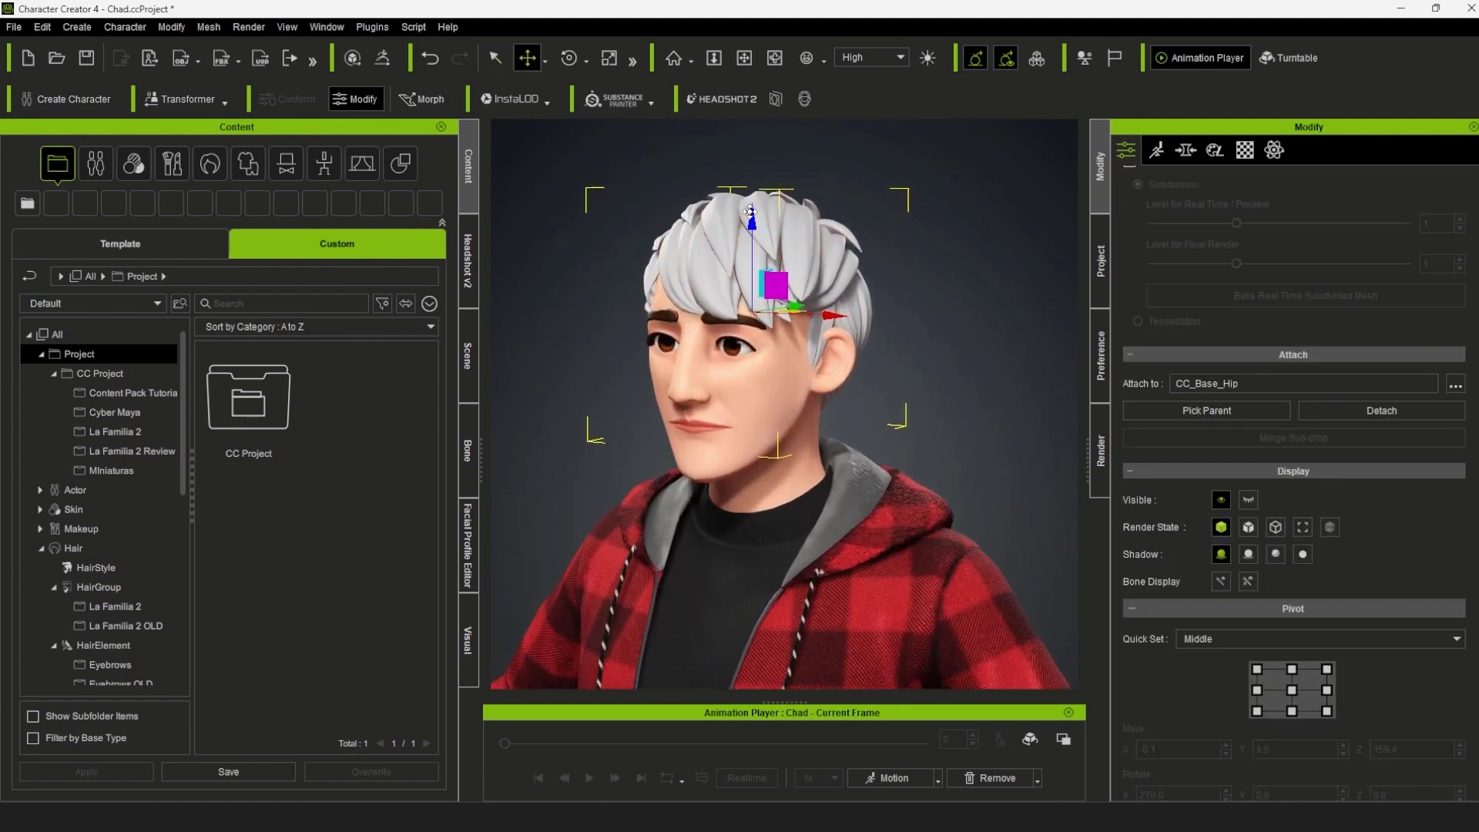
pyautogui.moveTo(753, 233); pyautogui.dragTo(843, 423, button='right')
pyautogui.scroll(2, 843, 424)
pyautogui.scroll(2, 855, 322)
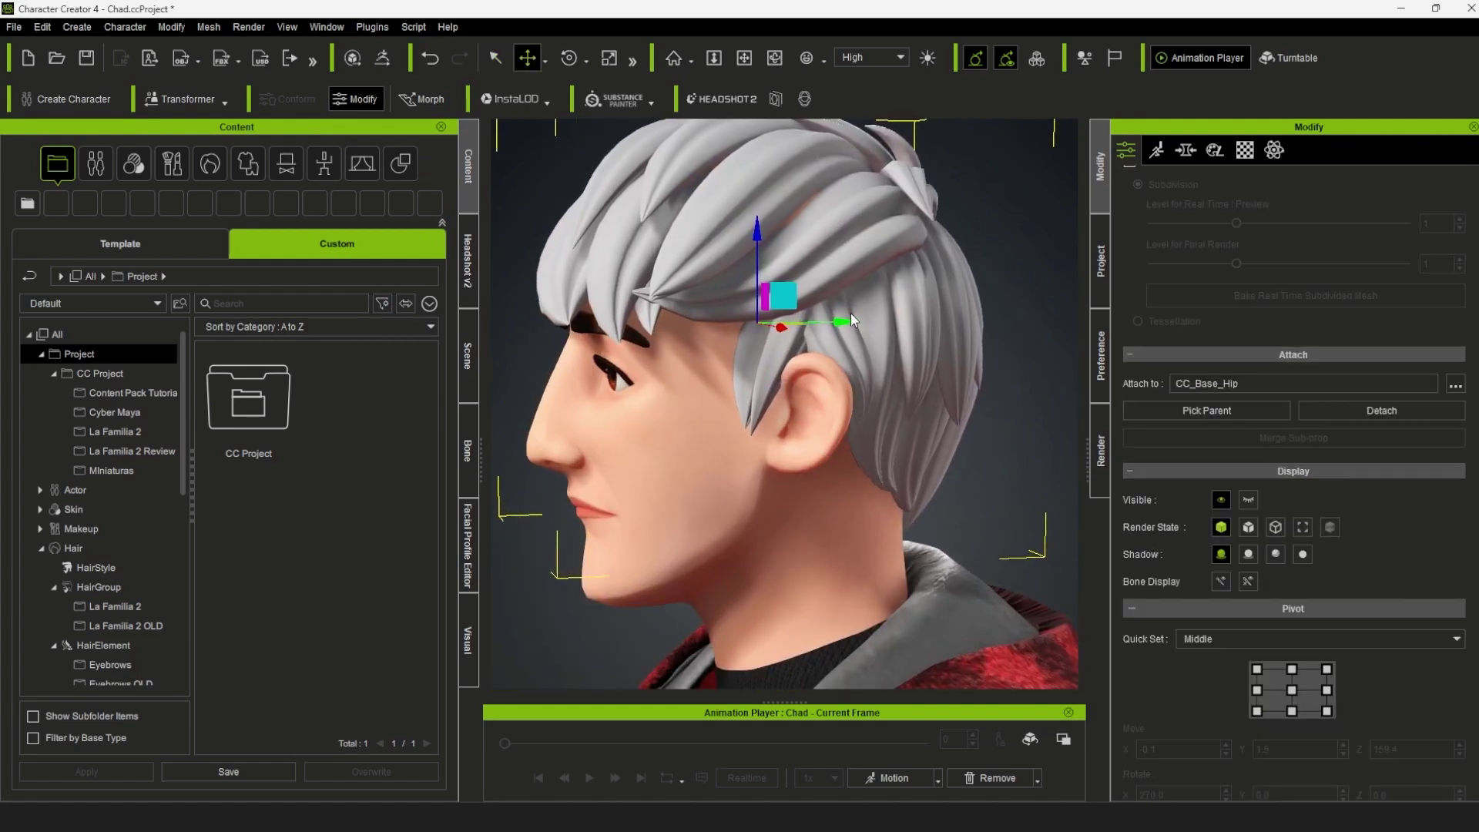
pyautogui.moveTo(855, 313); pyautogui.dragTo(743, 277, button='right')
pyautogui.scroll(1, 743, 278)
pyautogui.scroll(-3, 908, 339)
pyautogui.press('q')
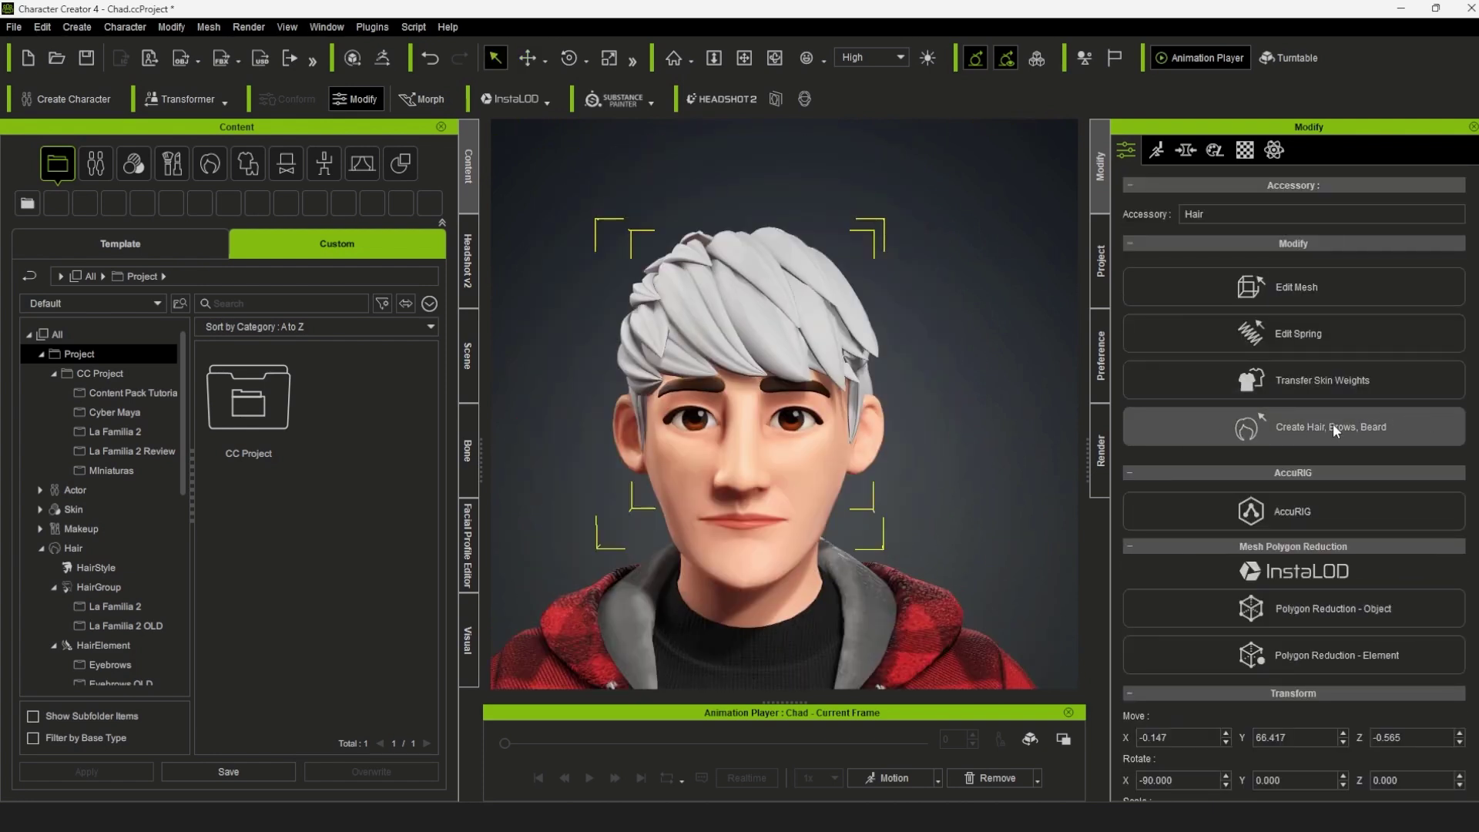
pyautogui.click(1333, 423)
pyautogui.click(719, 438)
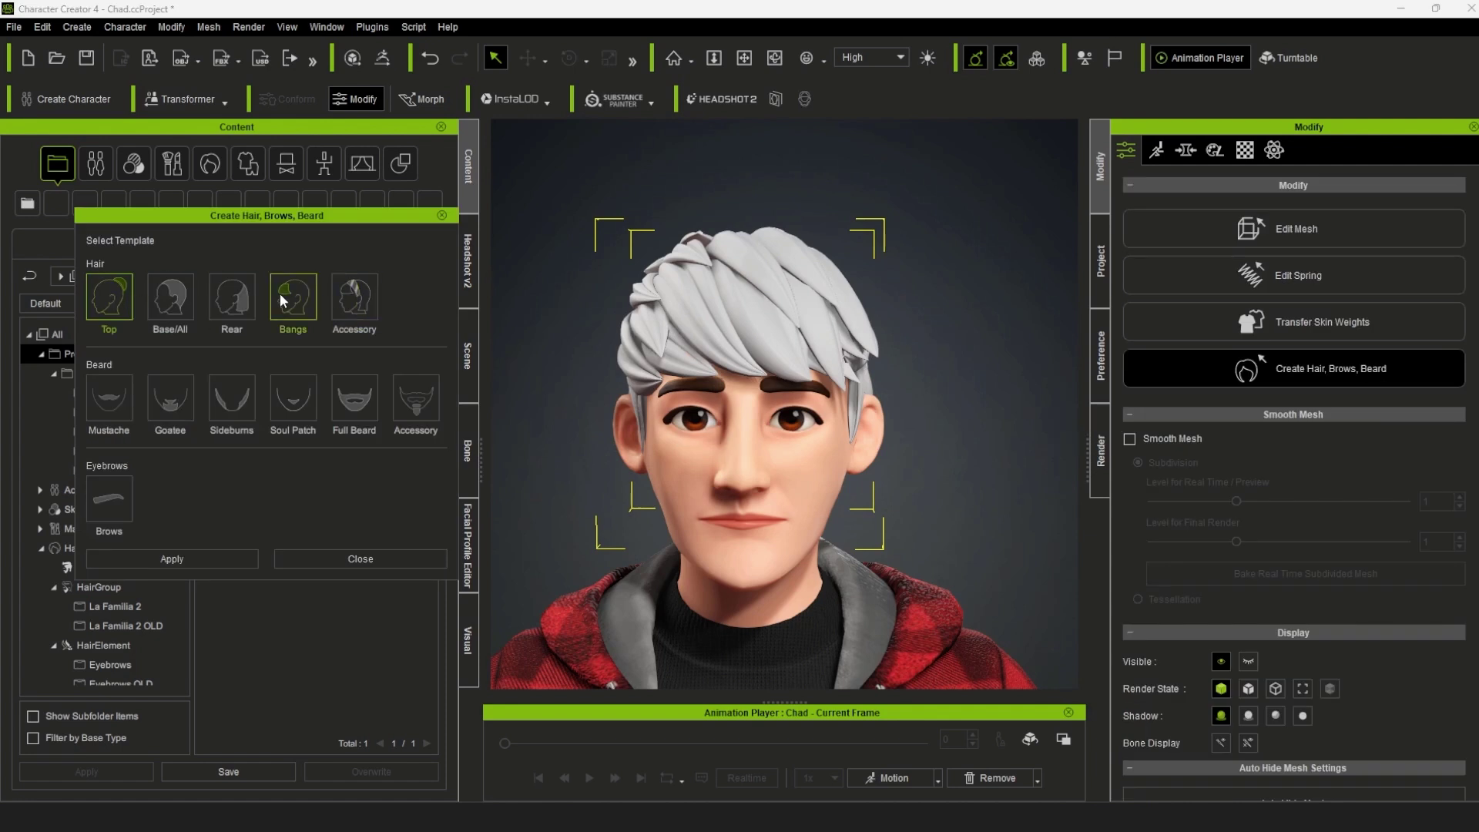
# Convert the accessory into hair using the Top template.
pyautogui.click(199, 558)
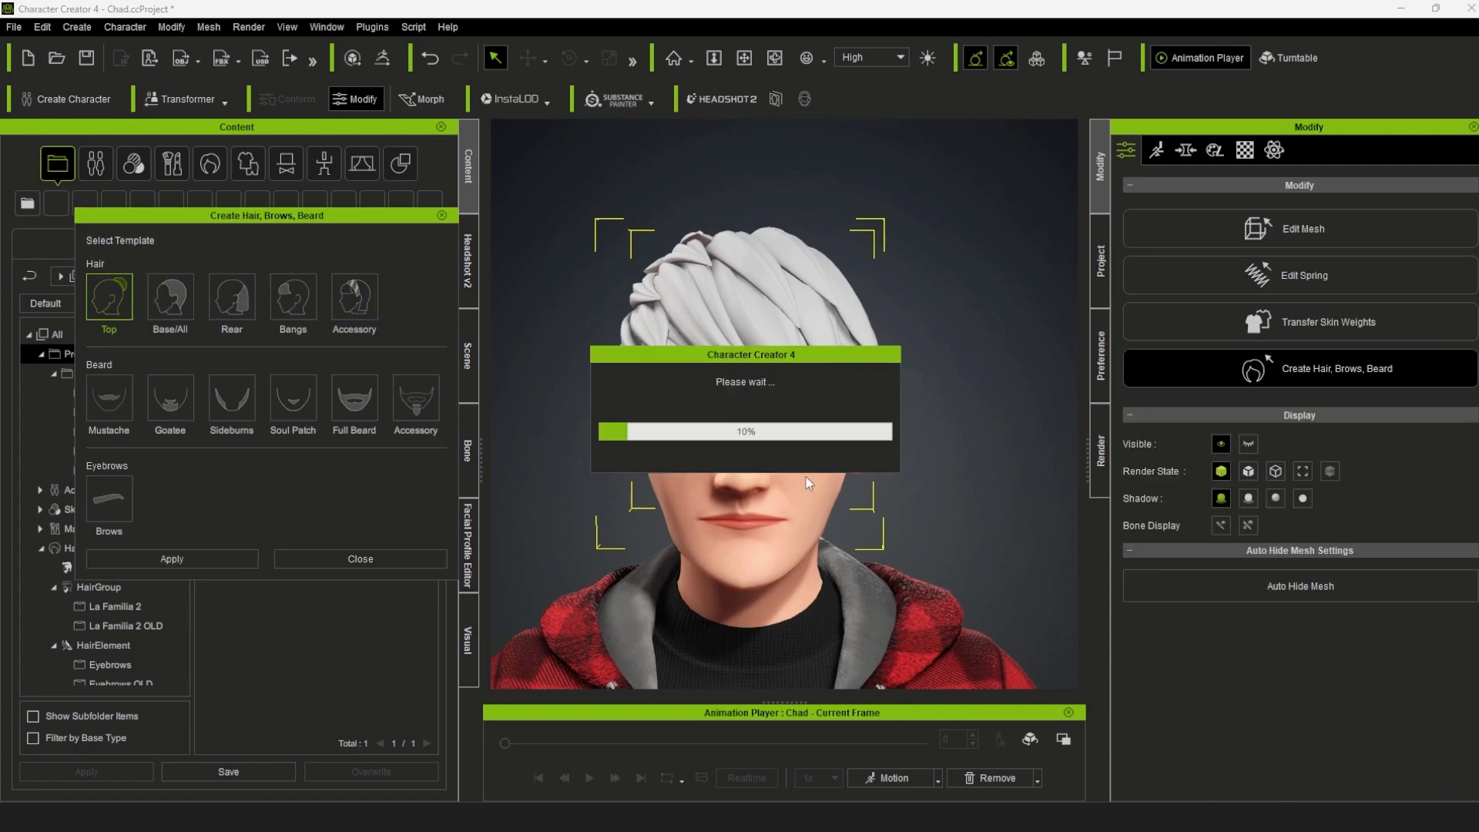
pyautogui.click(834, 445)
pyautogui.moveTo(833, 445)
pyautogui.mouseDown(button='right')
pyautogui.moveTo(963, 416)
pyautogui.moveTo(1007, 430)
pyautogui.mouseUp(button='right')
# Load Hair_Diffuse.jpg as the hair's base colour texture.
pyautogui.click(759, 271)
pyautogui.click(1245, 149)
pyautogui.rightClick(1212, 422)
pyautogui.moveTo(1307, 428)
pyautogui.click(1379, 429)
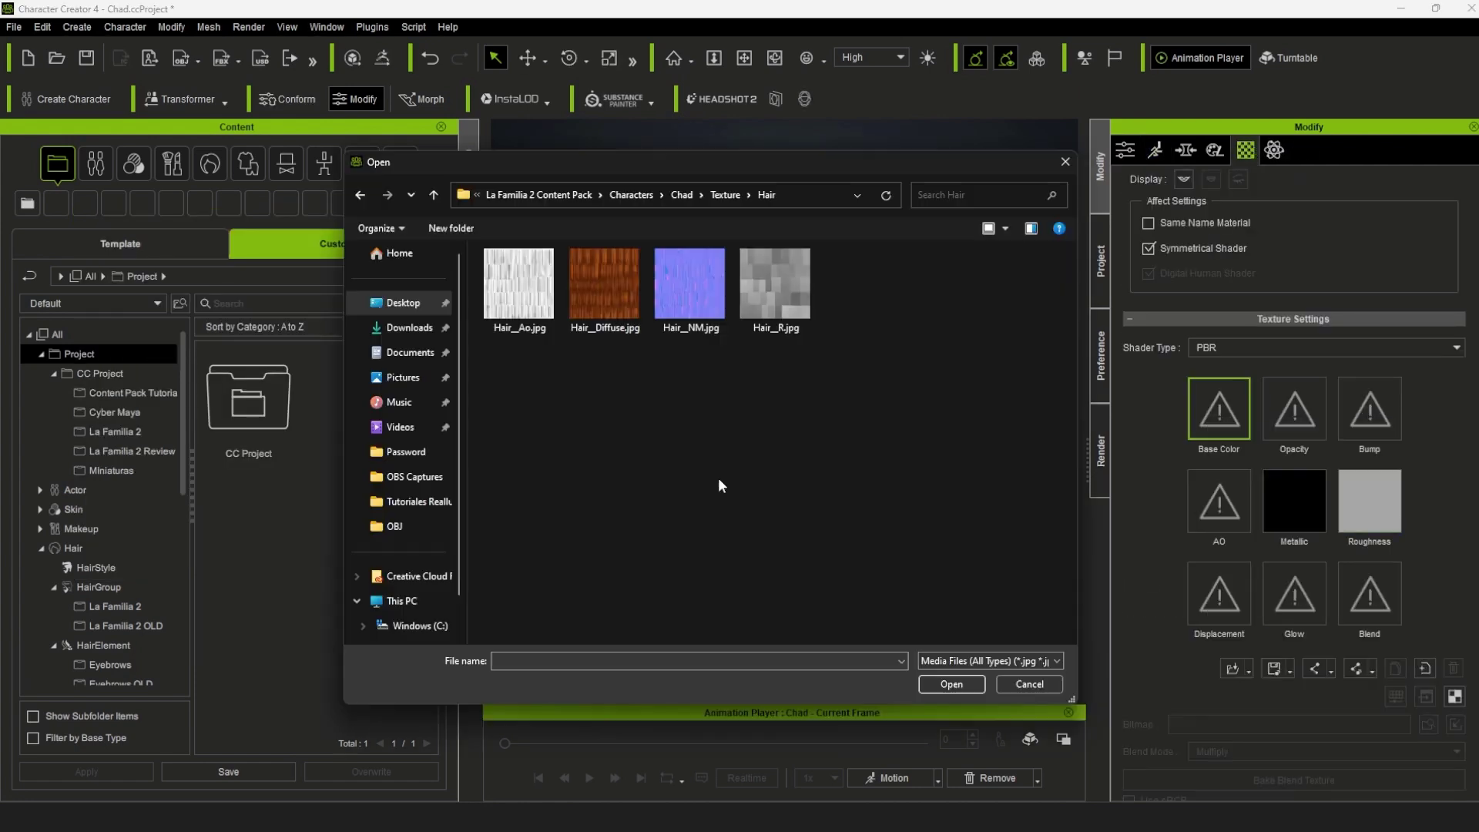
pyautogui.click(950, 679)
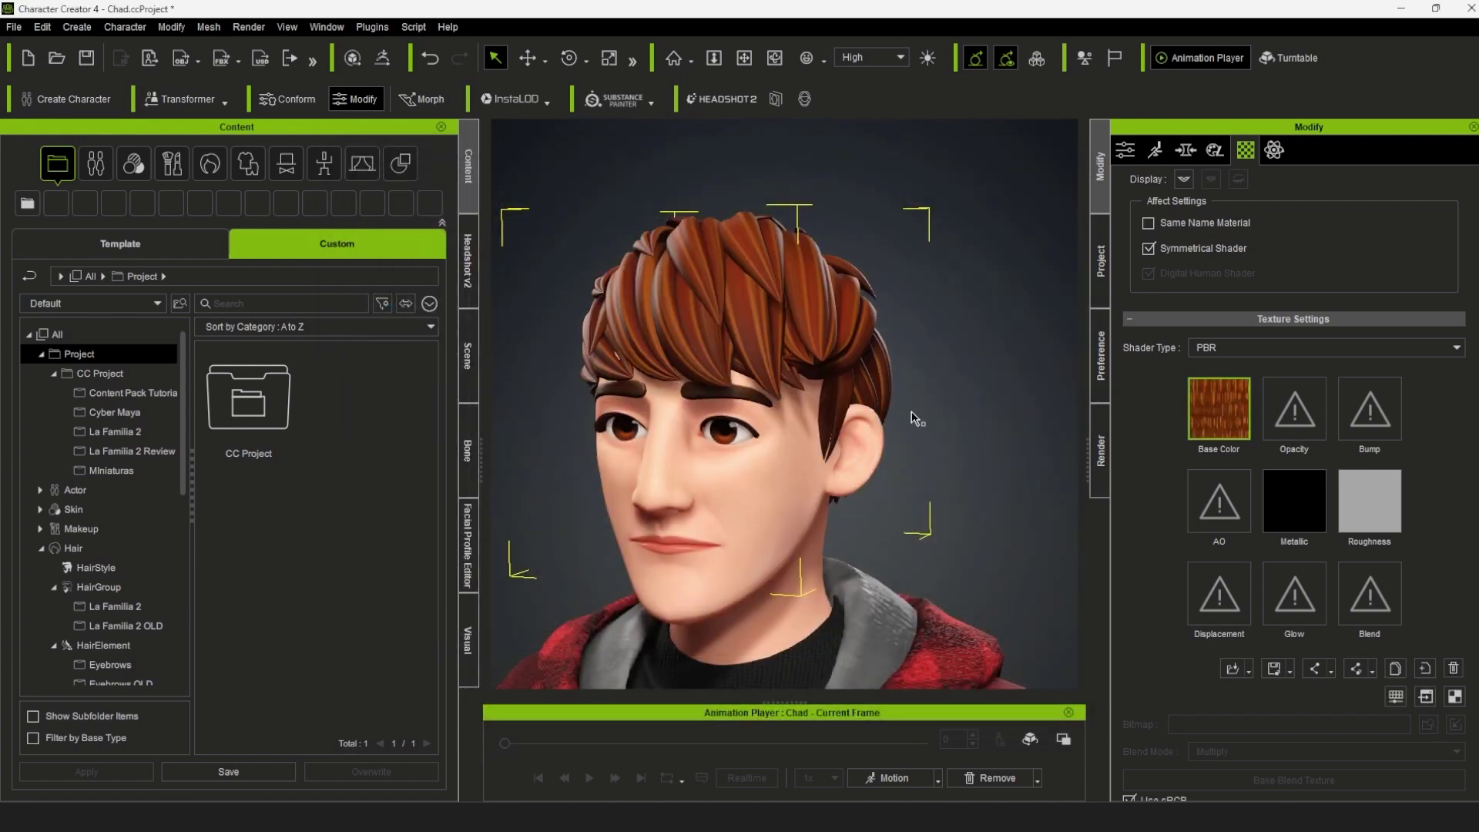
# Turn on Conform for the hair in the Modify panel.
pyautogui.moveTo(848, 400); pyautogui.dragTo(667, 398, button='right')
pyautogui.click(1125, 149)
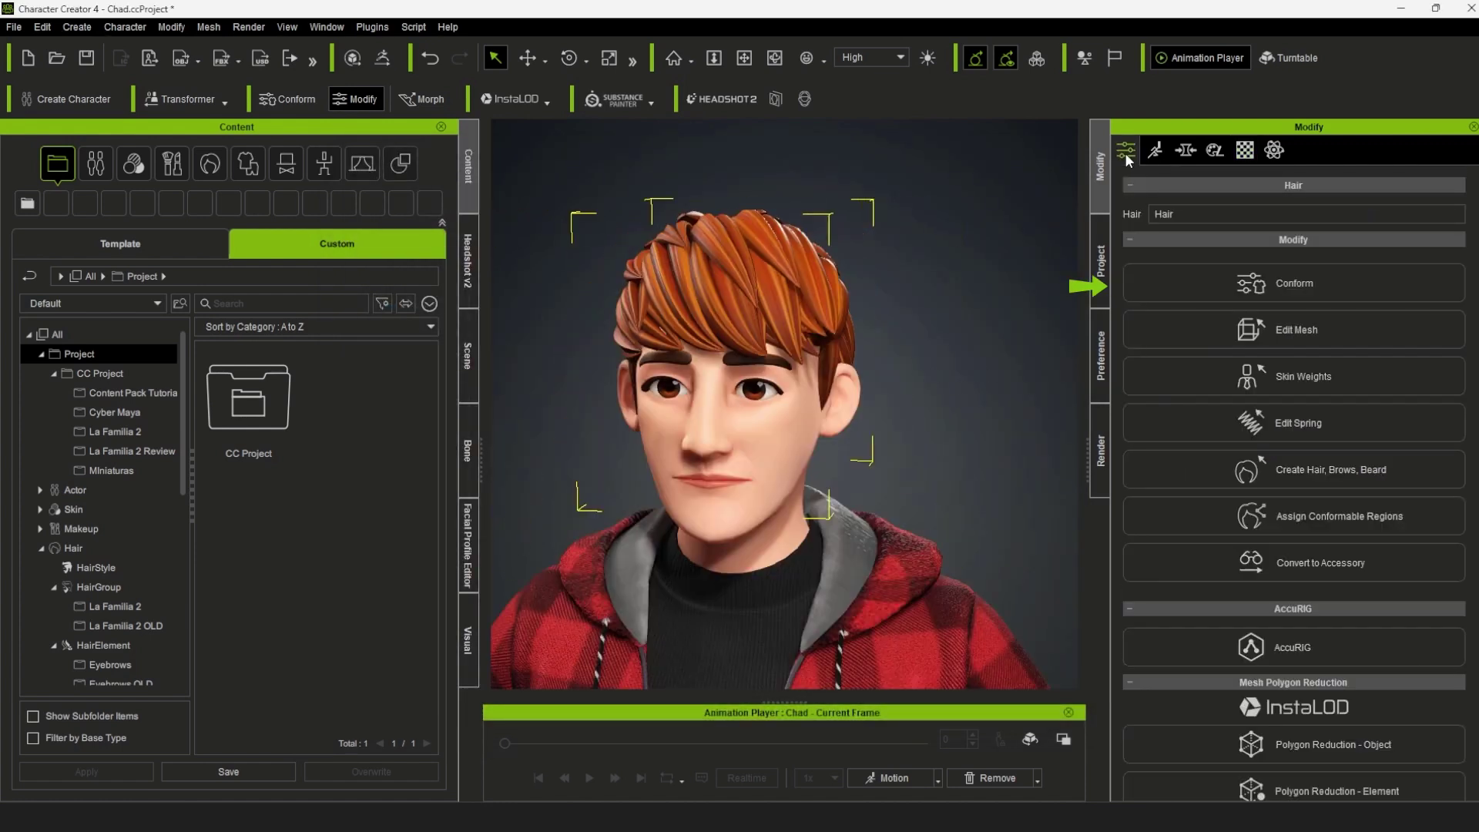
pyautogui.click(1326, 283)
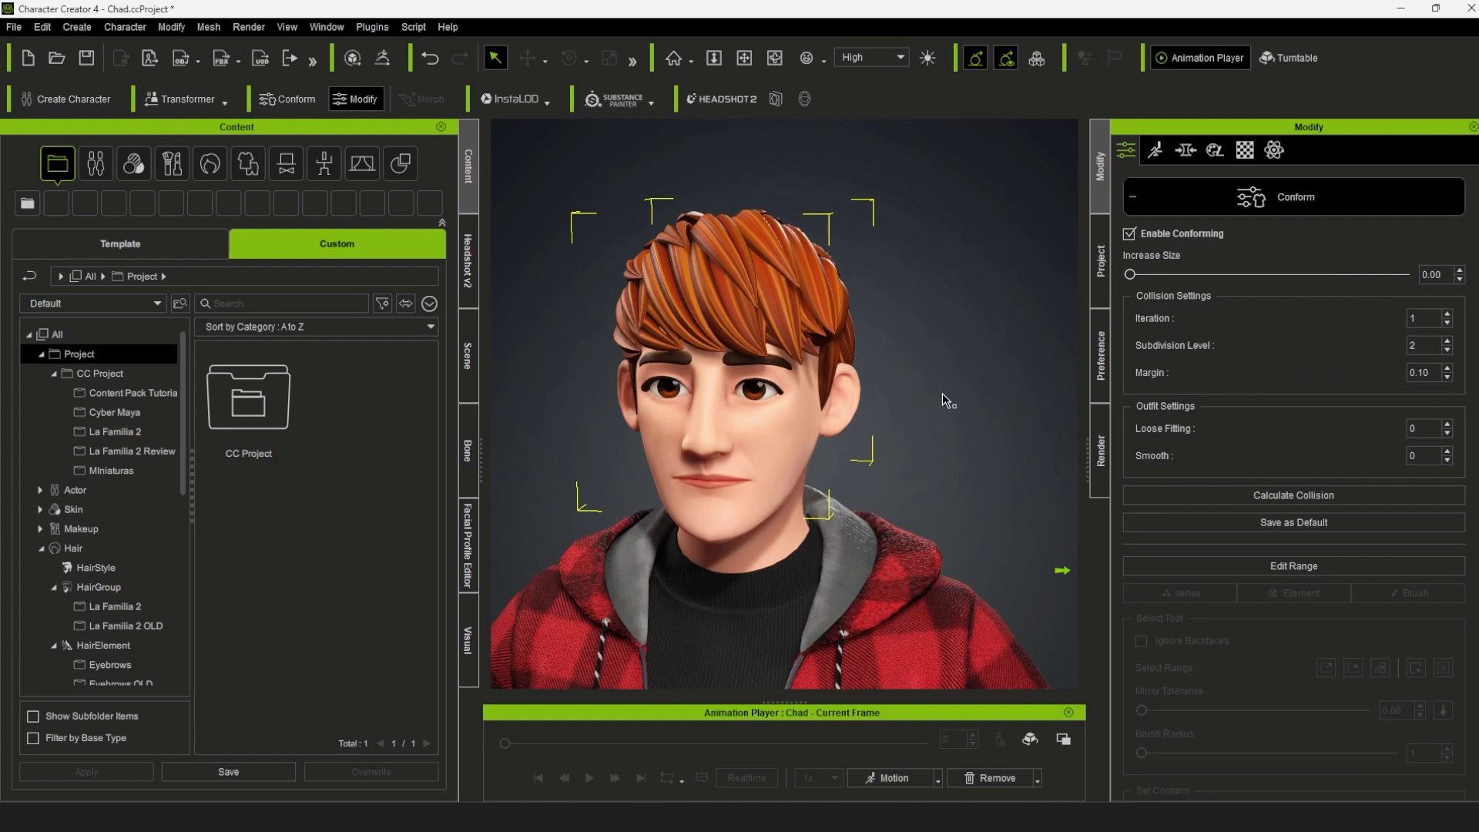
pyautogui.moveTo(936, 413); pyautogui.dragTo(907, 410, button='right')
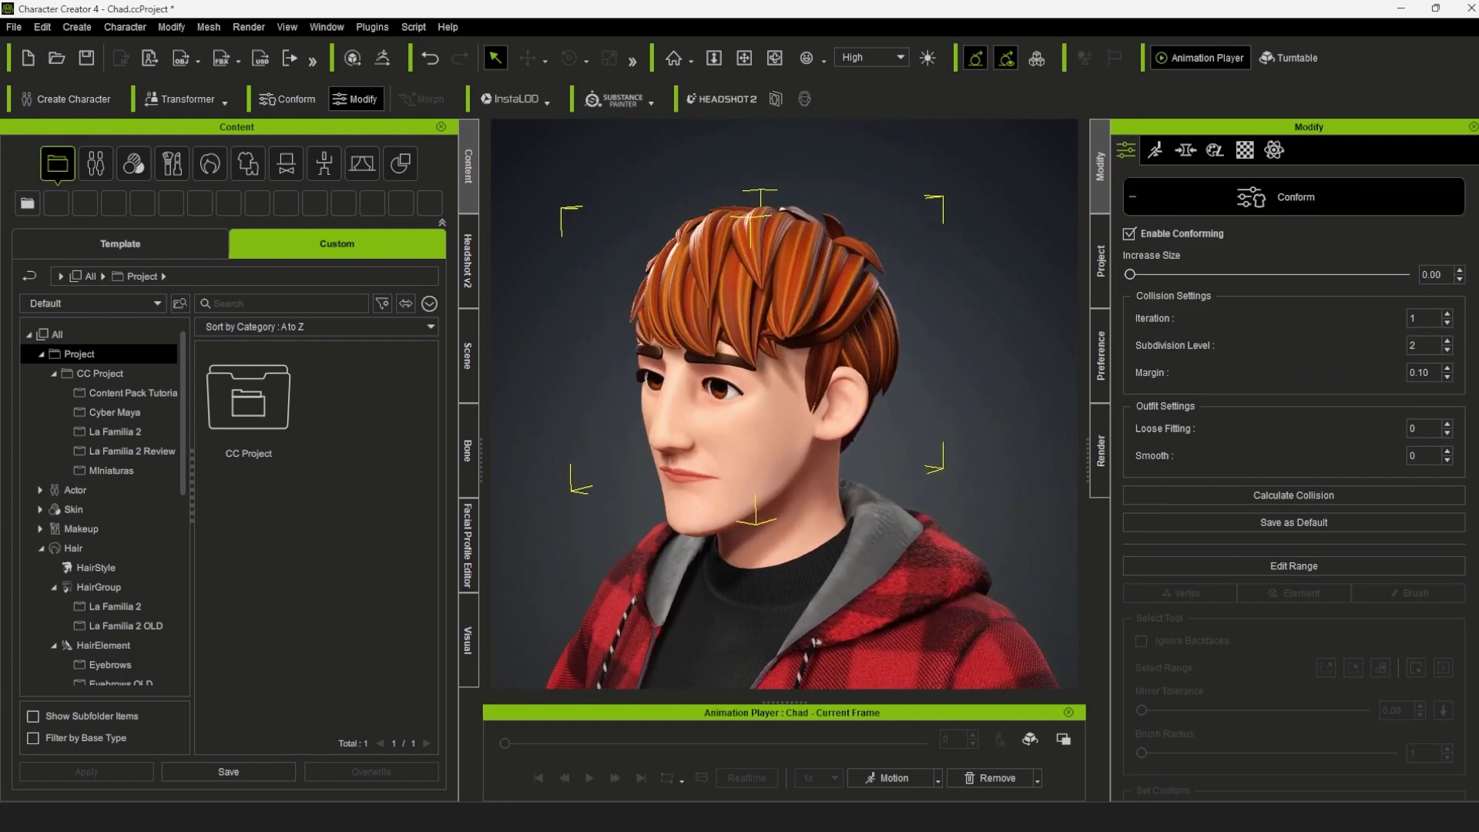
pyautogui.scroll(-3, 1367, 533)
# Edit the conform range, box-selecting every hair vertex, and check it from the side.
pyautogui.click(1308, 332)
pyautogui.moveTo(938, 404); pyautogui.dragTo(925, 456, button='middle')
pyautogui.moveTo(1019, 578); pyautogui.dragTo(518, 143)
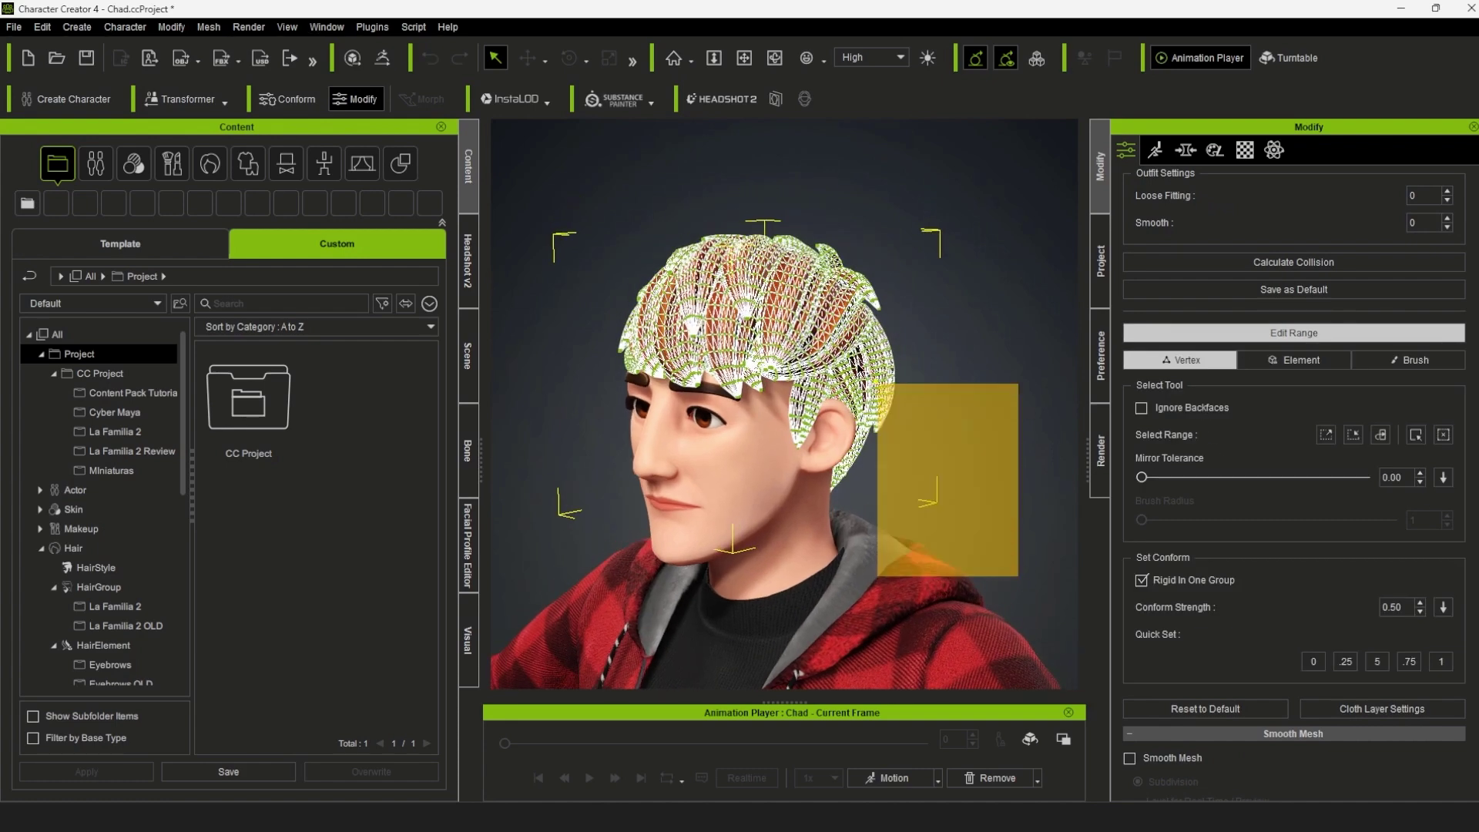
pyautogui.moveTo(898, 393); pyautogui.dragTo(958, 545, button='right')
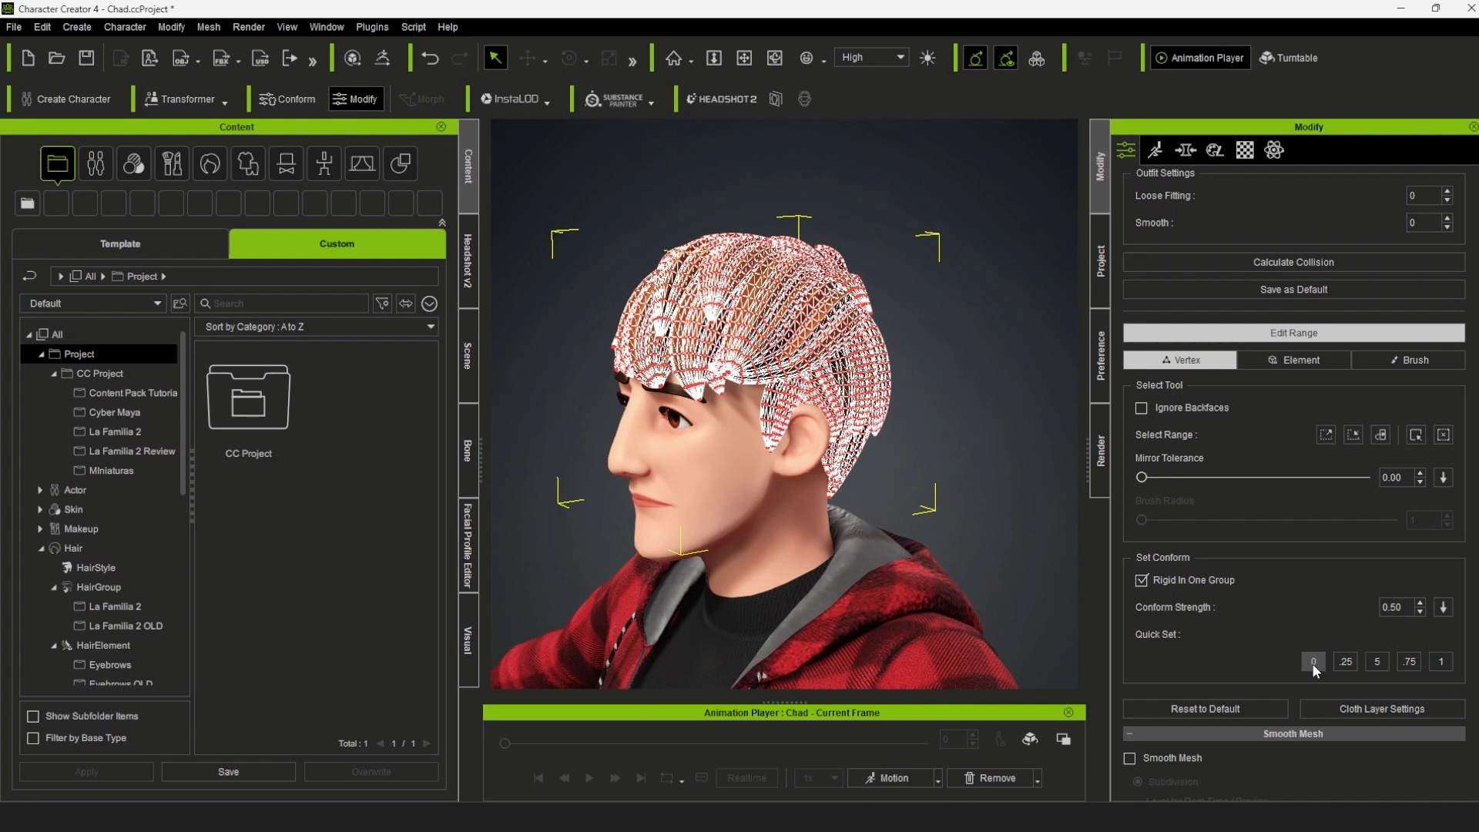
pyautogui.moveTo(967, 366); pyautogui.dragTo(886, 370, button='right')
pyautogui.scroll(3, 1372, 356)
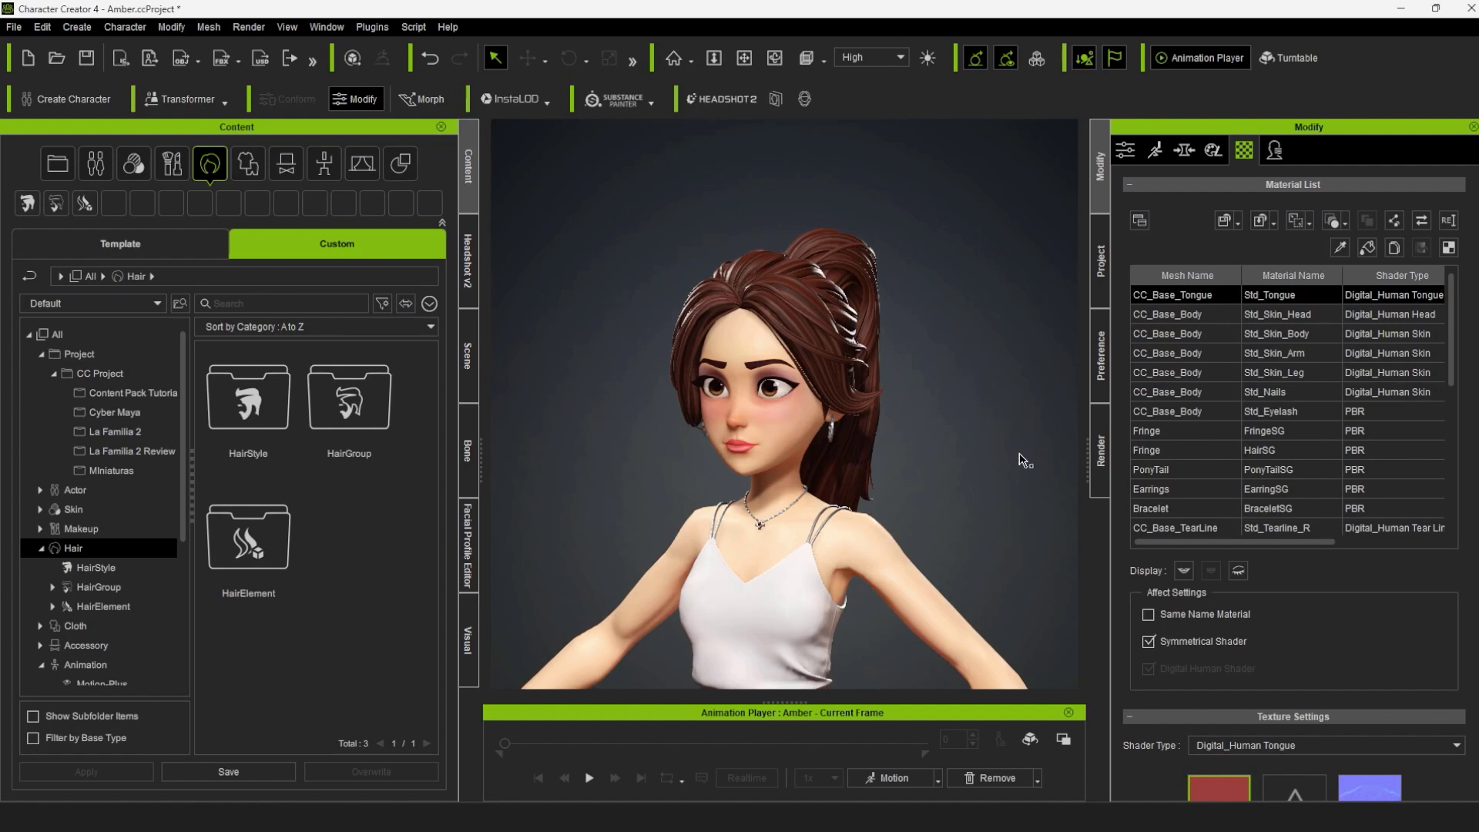
# Convert Amber's Hair mesh into hair, resetting the facial expression when prompted.
pyautogui.moveTo(922, 479)
pyautogui.mouseDown(button='right')
pyautogui.moveTo(627, 472)
pyautogui.moveTo(951, 487)
pyautogui.mouseUp(button='right')
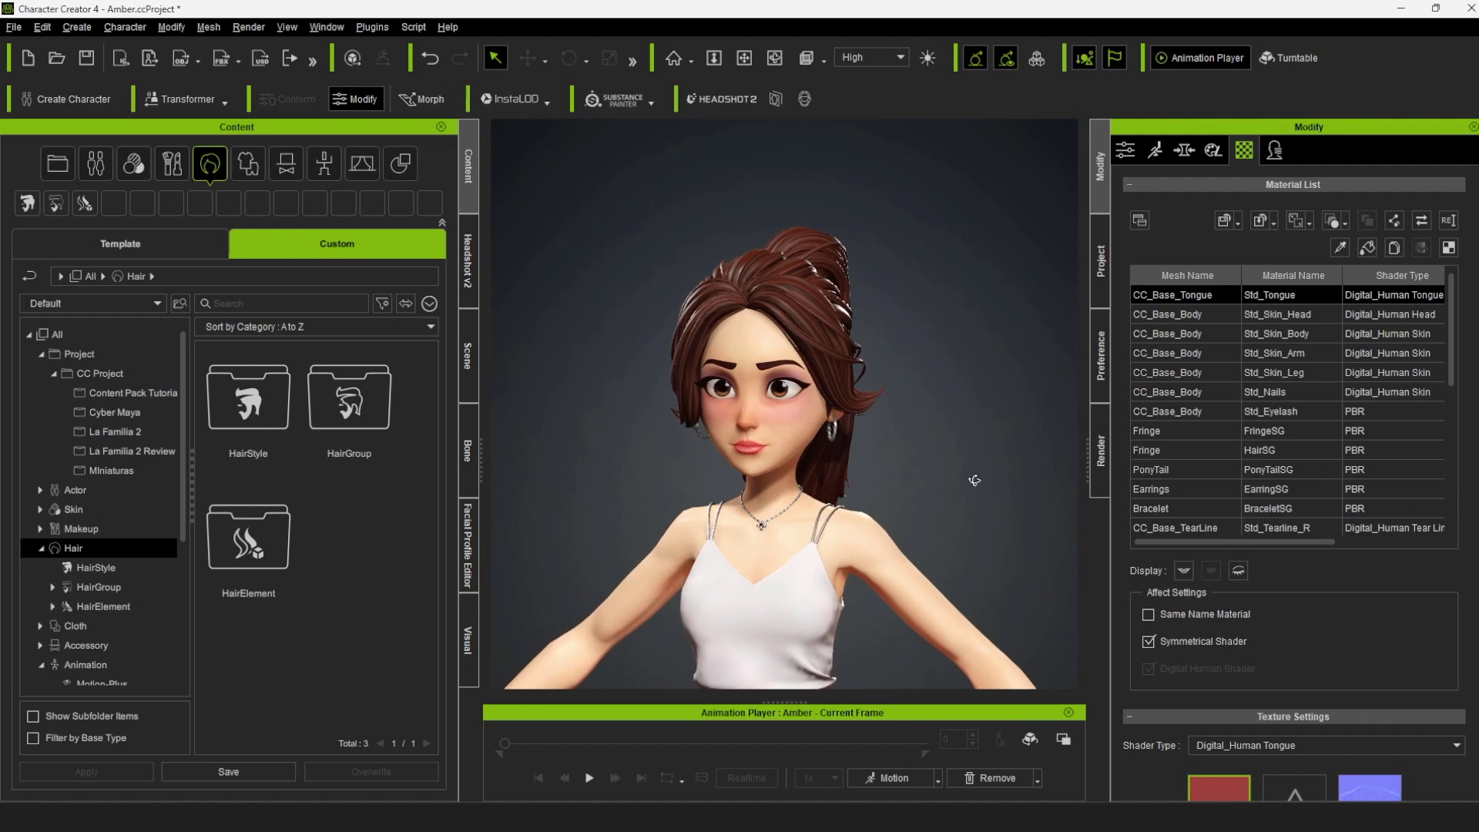
pyautogui.click(468, 359)
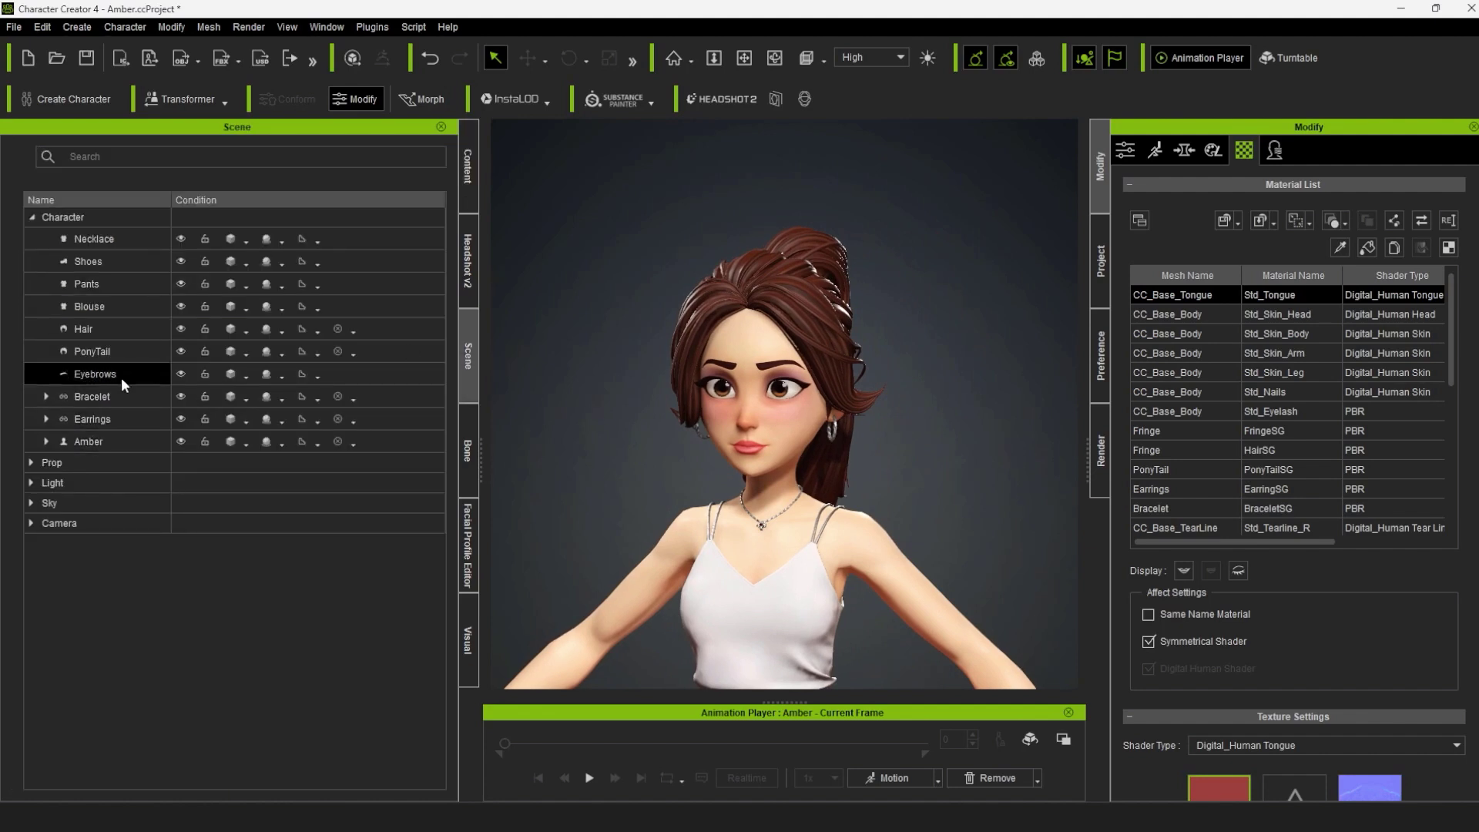
pyautogui.click(127, 330)
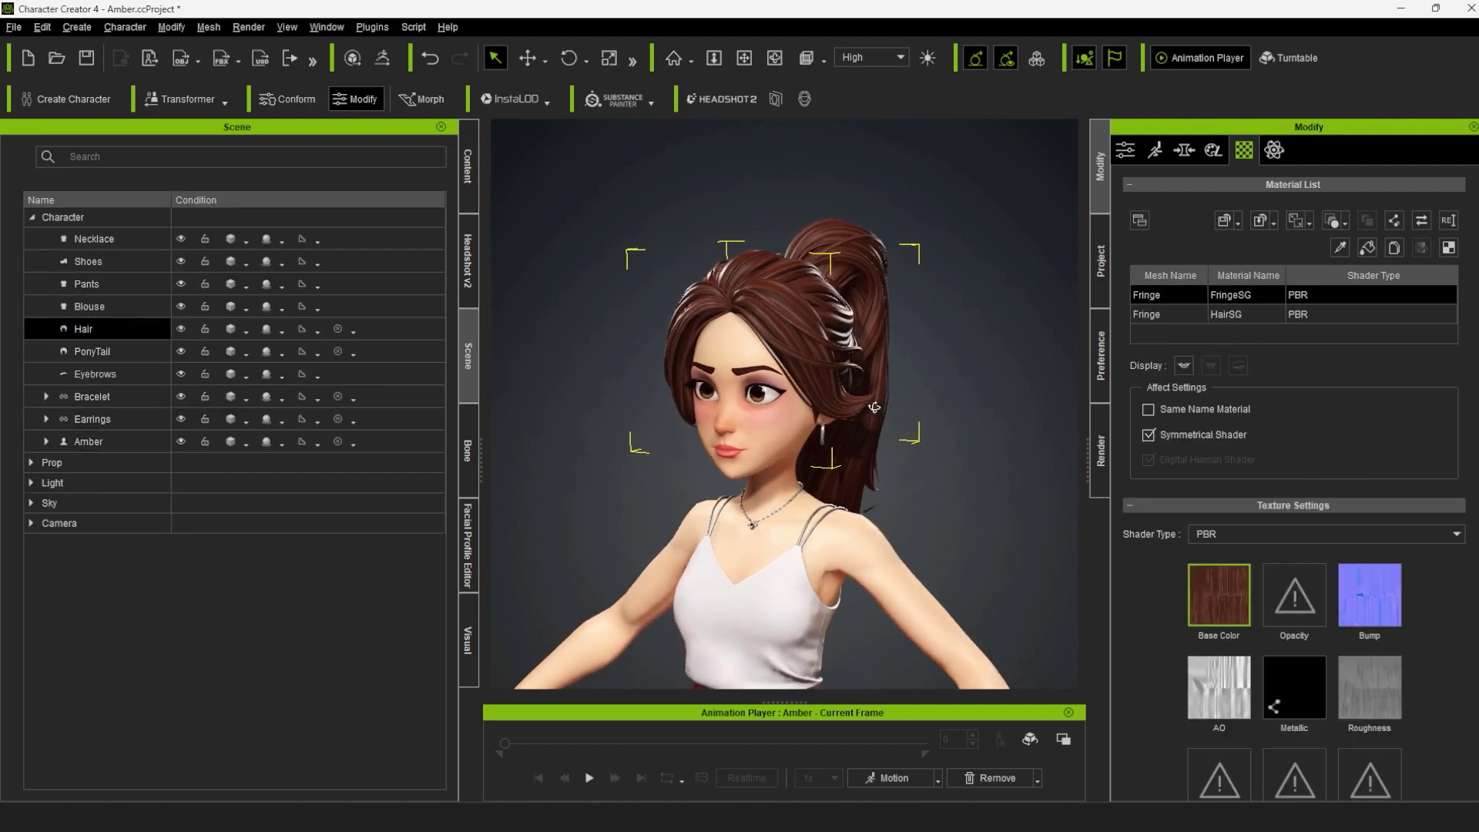
pyautogui.click(1127, 151)
pyautogui.click(1409, 471)
pyautogui.click(727, 437)
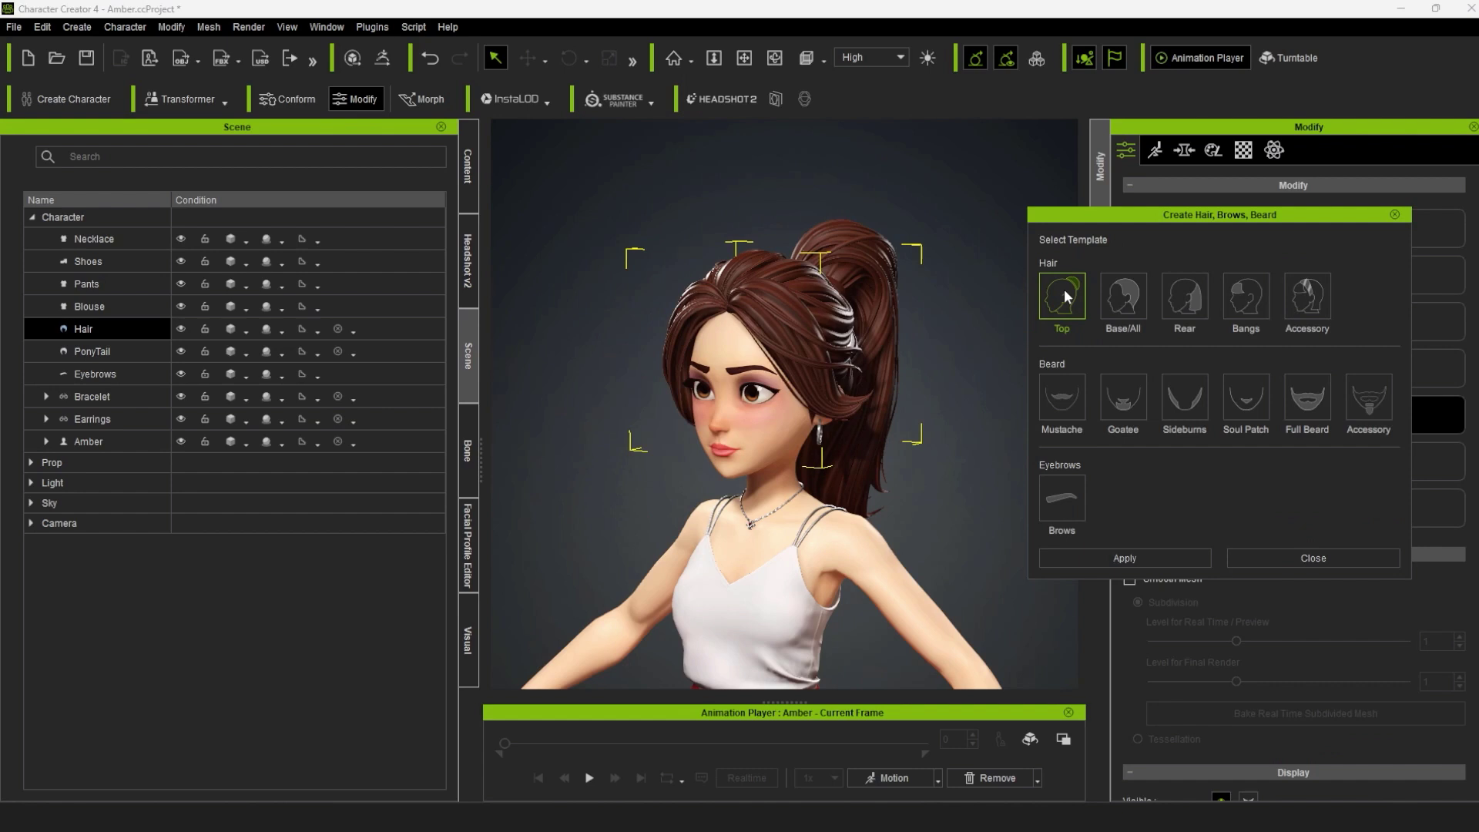
pyautogui.click(1339, 556)
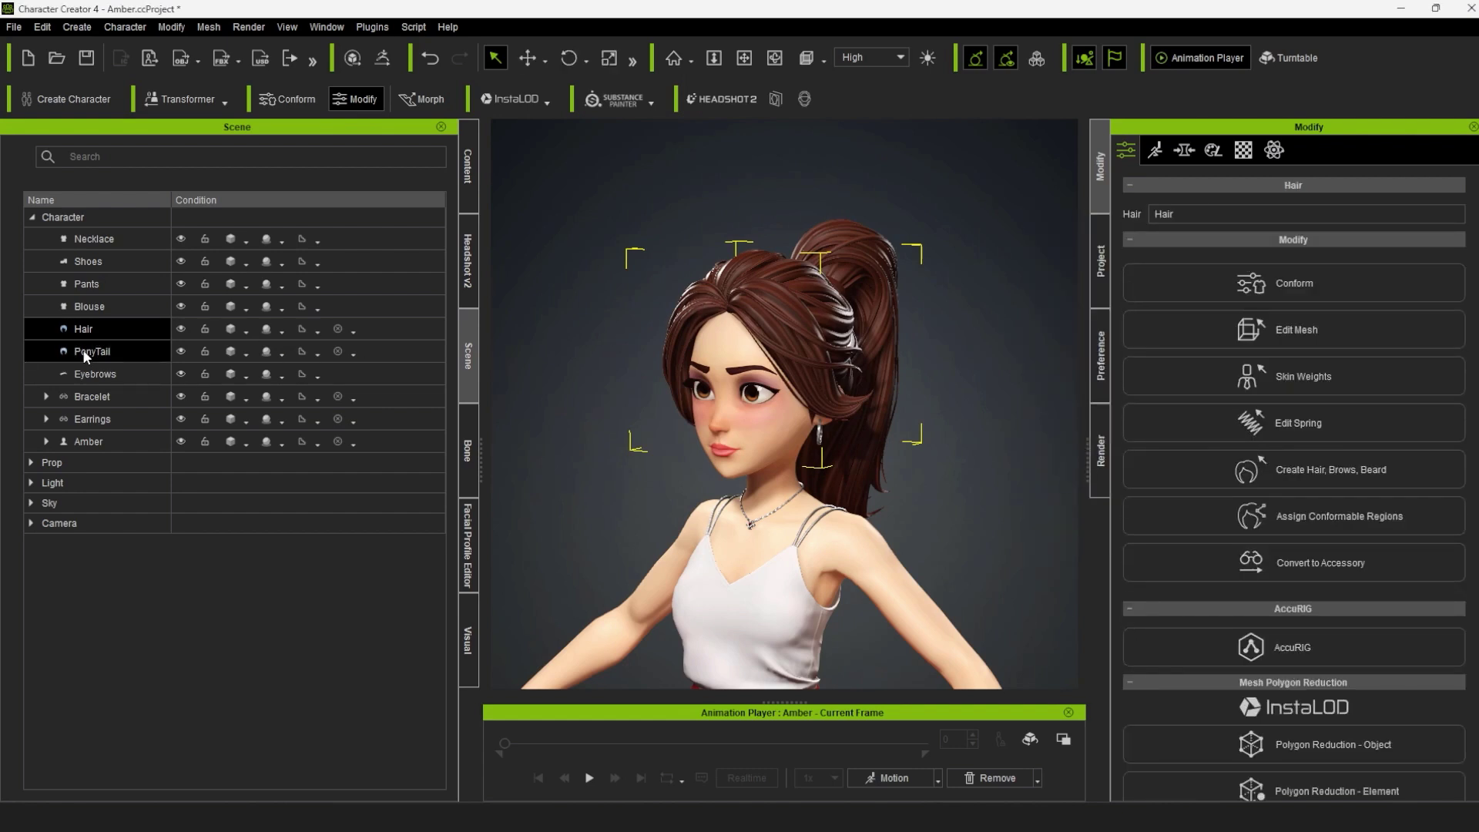
# Convert the PonyTail mesh into hair with a hair template.
pyautogui.click(1325, 466)
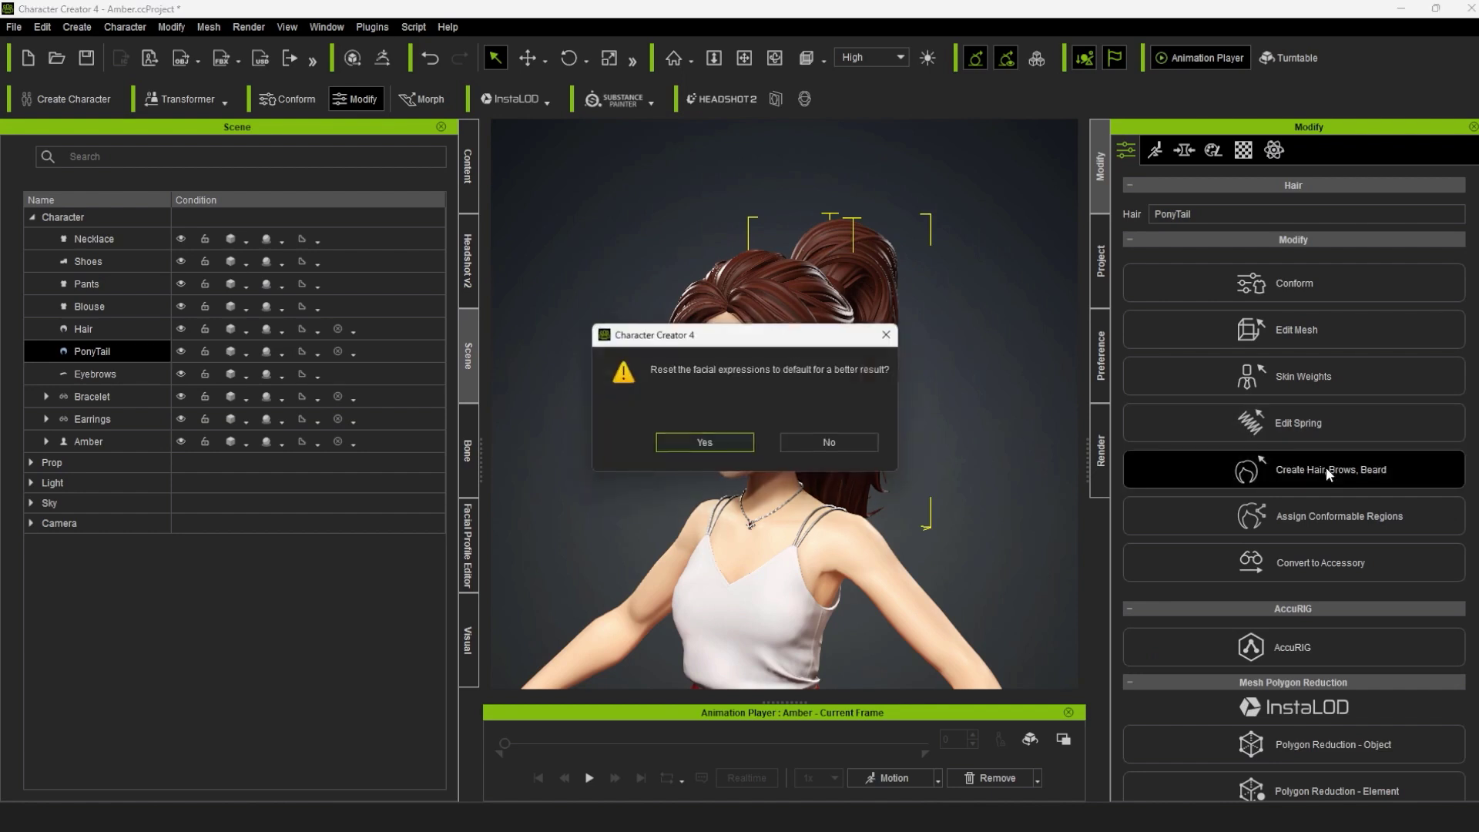
pyautogui.click(736, 442)
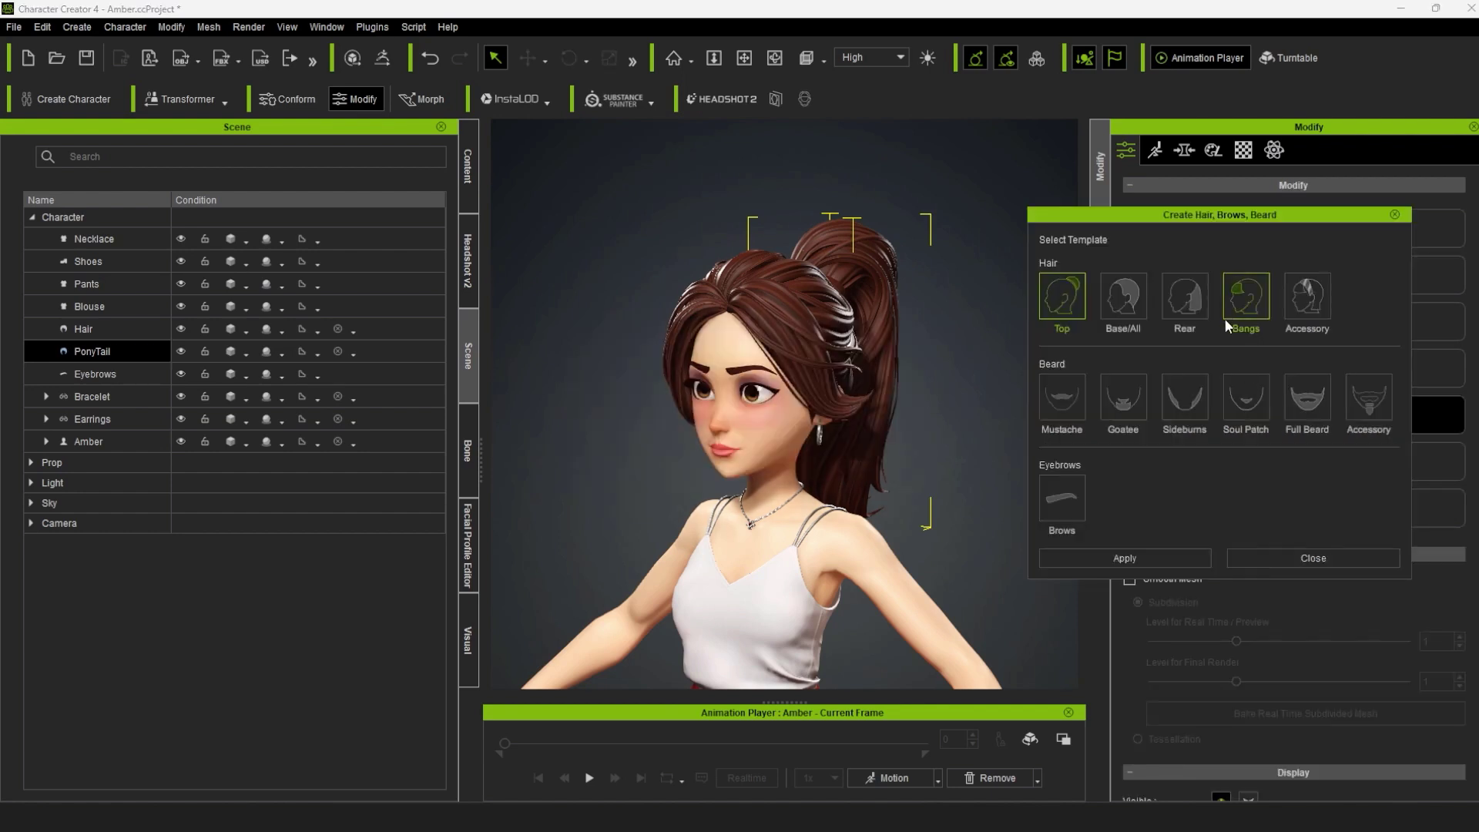
pyautogui.click(1196, 558)
# Open the PonyTail's PhysX weight map and view its image.
pyautogui.click(350, 441)
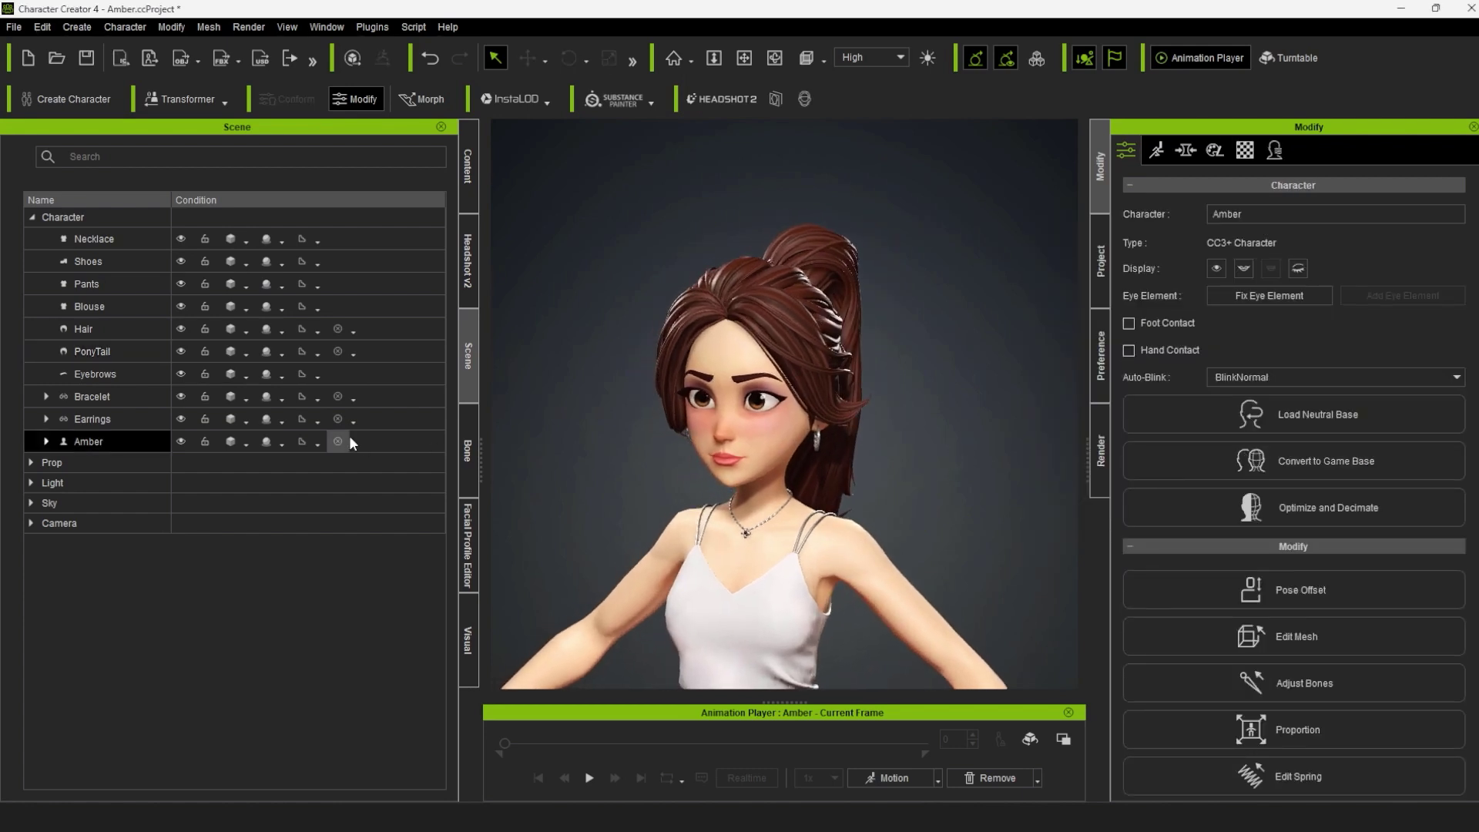
pyautogui.click(92, 351)
pyautogui.click(1275, 150)
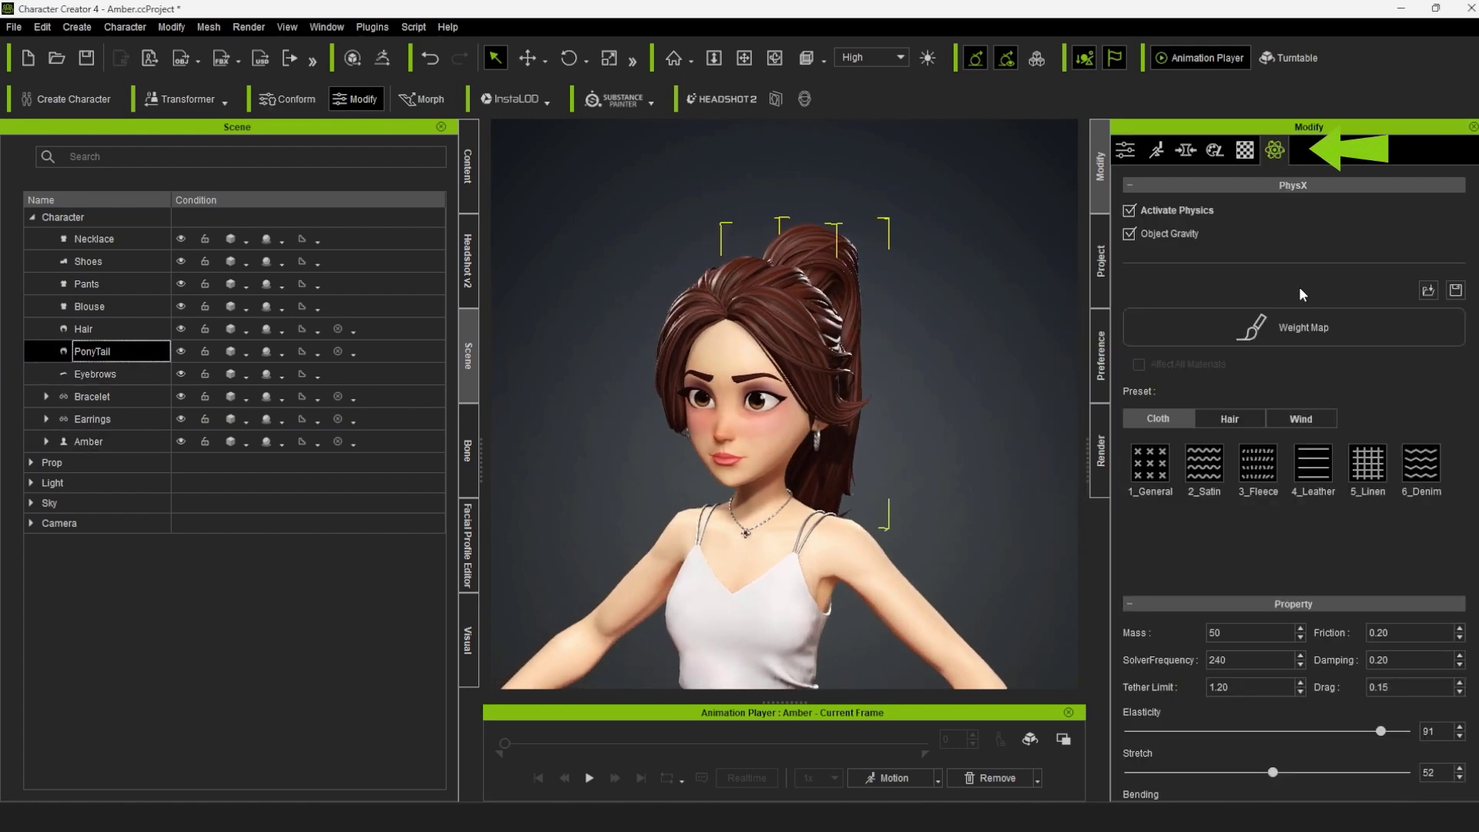
pyautogui.click(1311, 335)
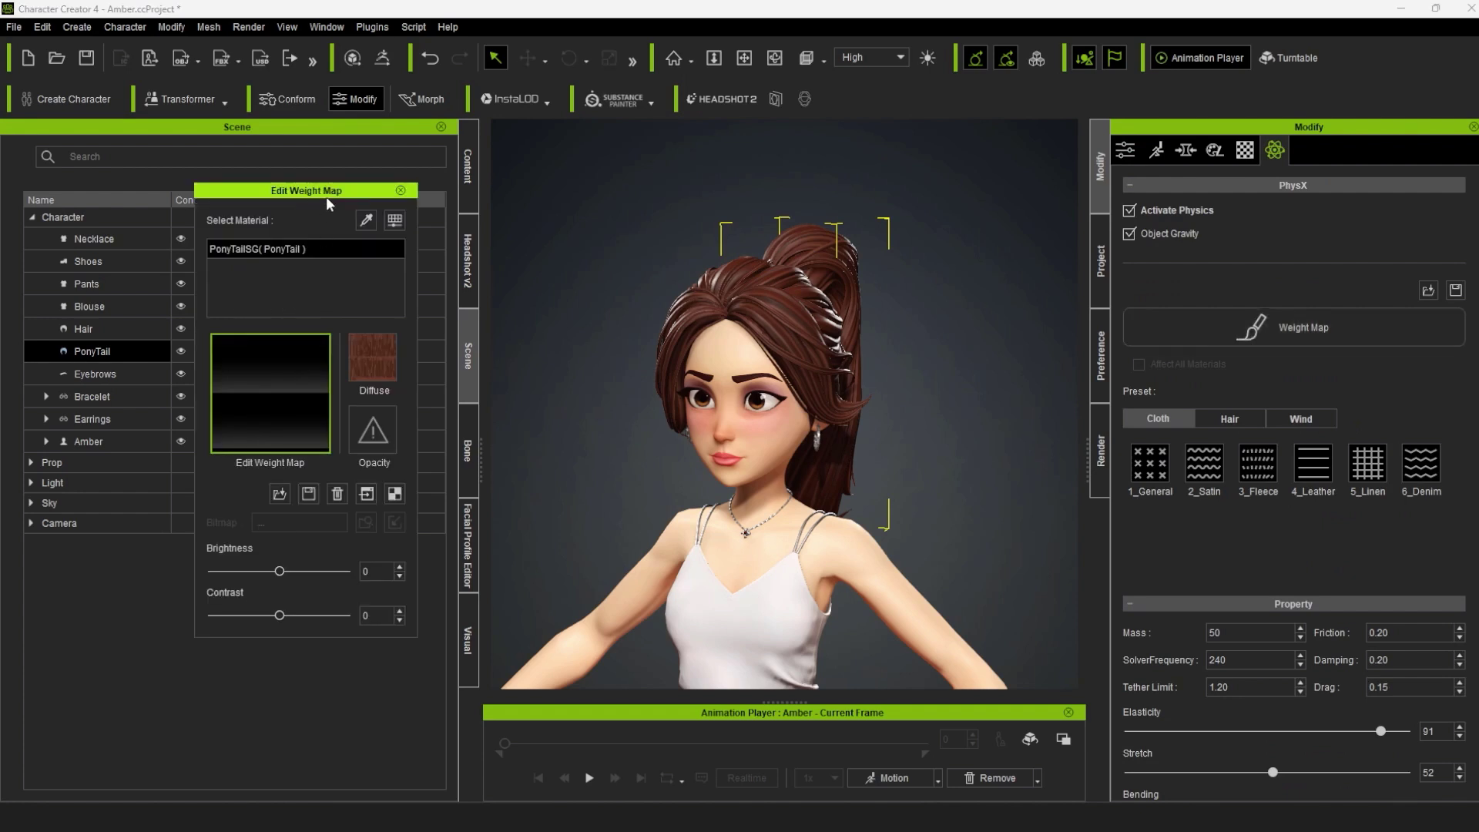
pyautogui.moveTo(329, 203); pyautogui.dragTo(259, 181)
pyautogui.doubleClick(237, 367)
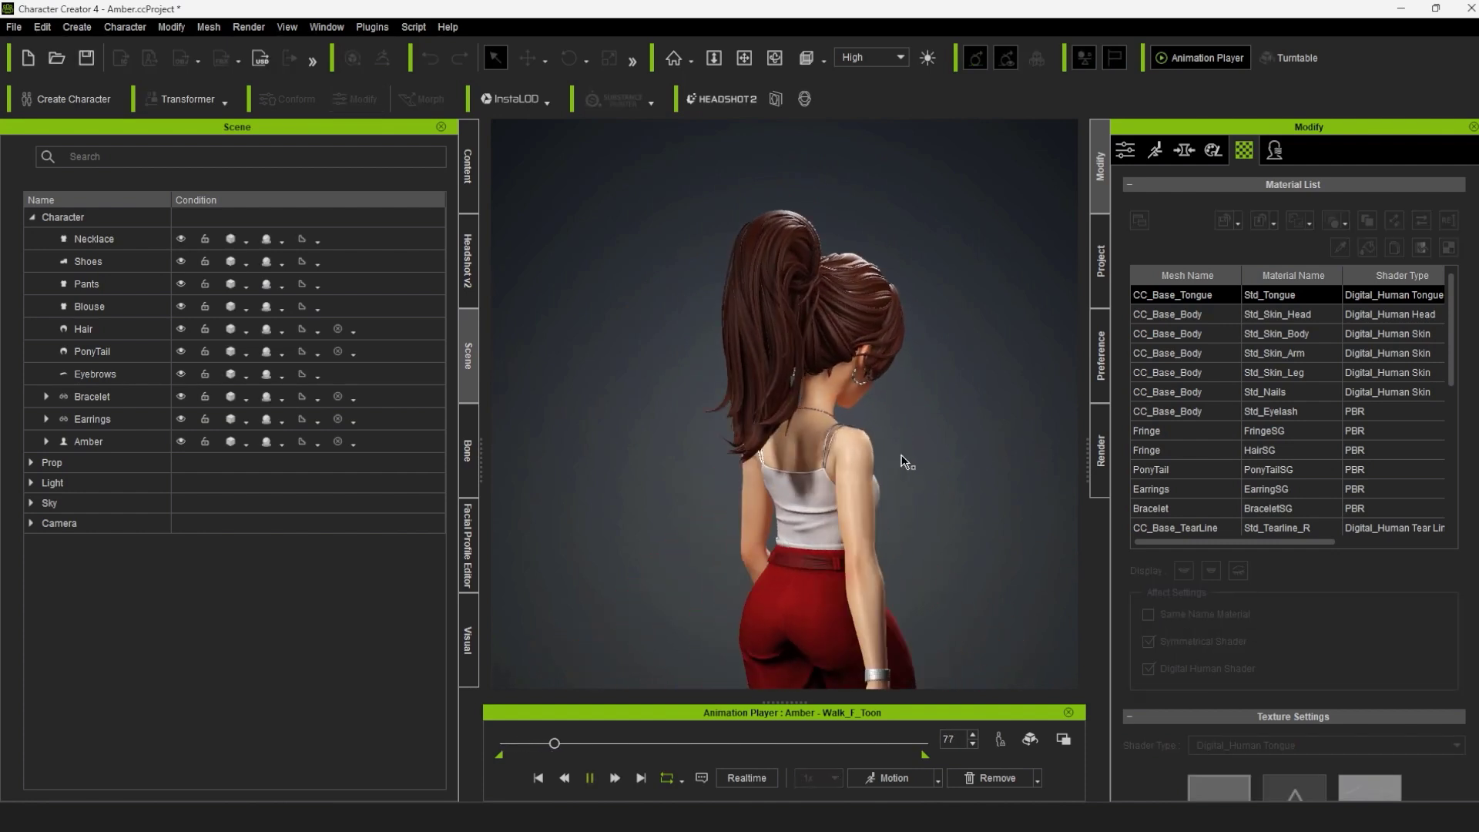
pyautogui.scroll(5, 964, 457)
pyautogui.scroll(3, 979, 489)
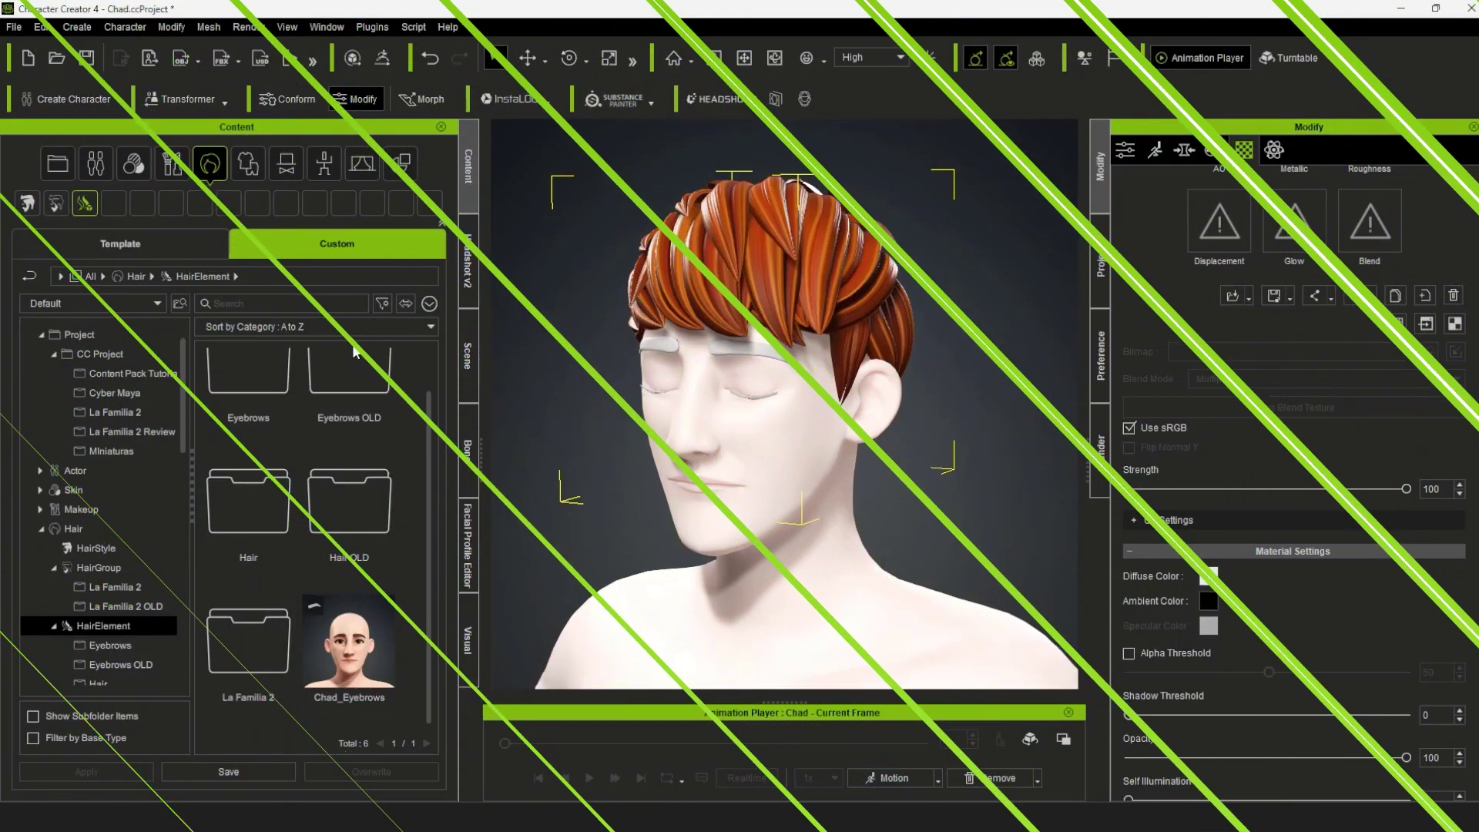
# Save the hair to Custom > Hair > HairElement under the name Hair_Chad.
pyautogui.click(83, 204)
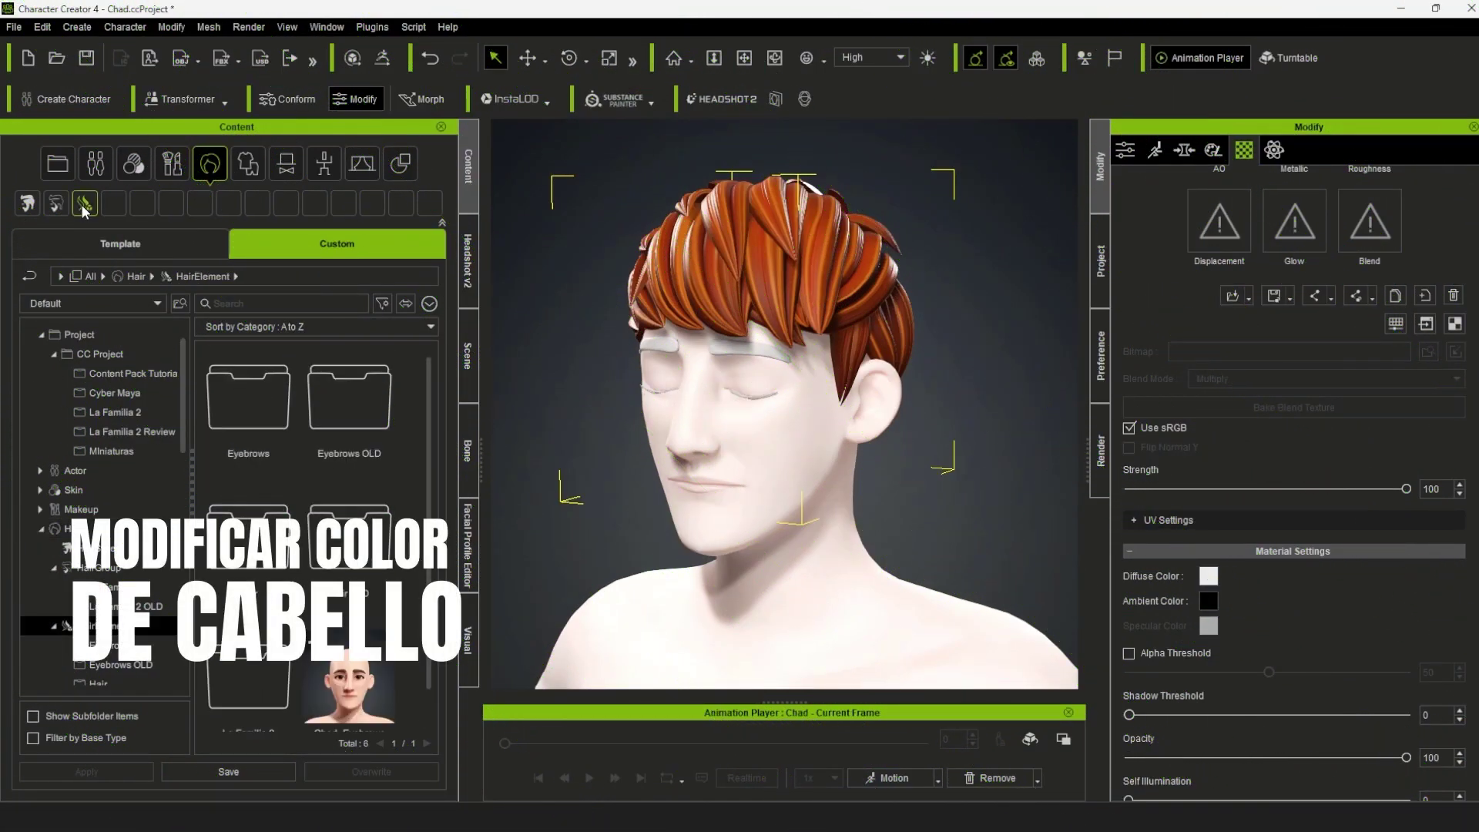
pyautogui.click(255, 770)
pyautogui.write('Hair_Chad')
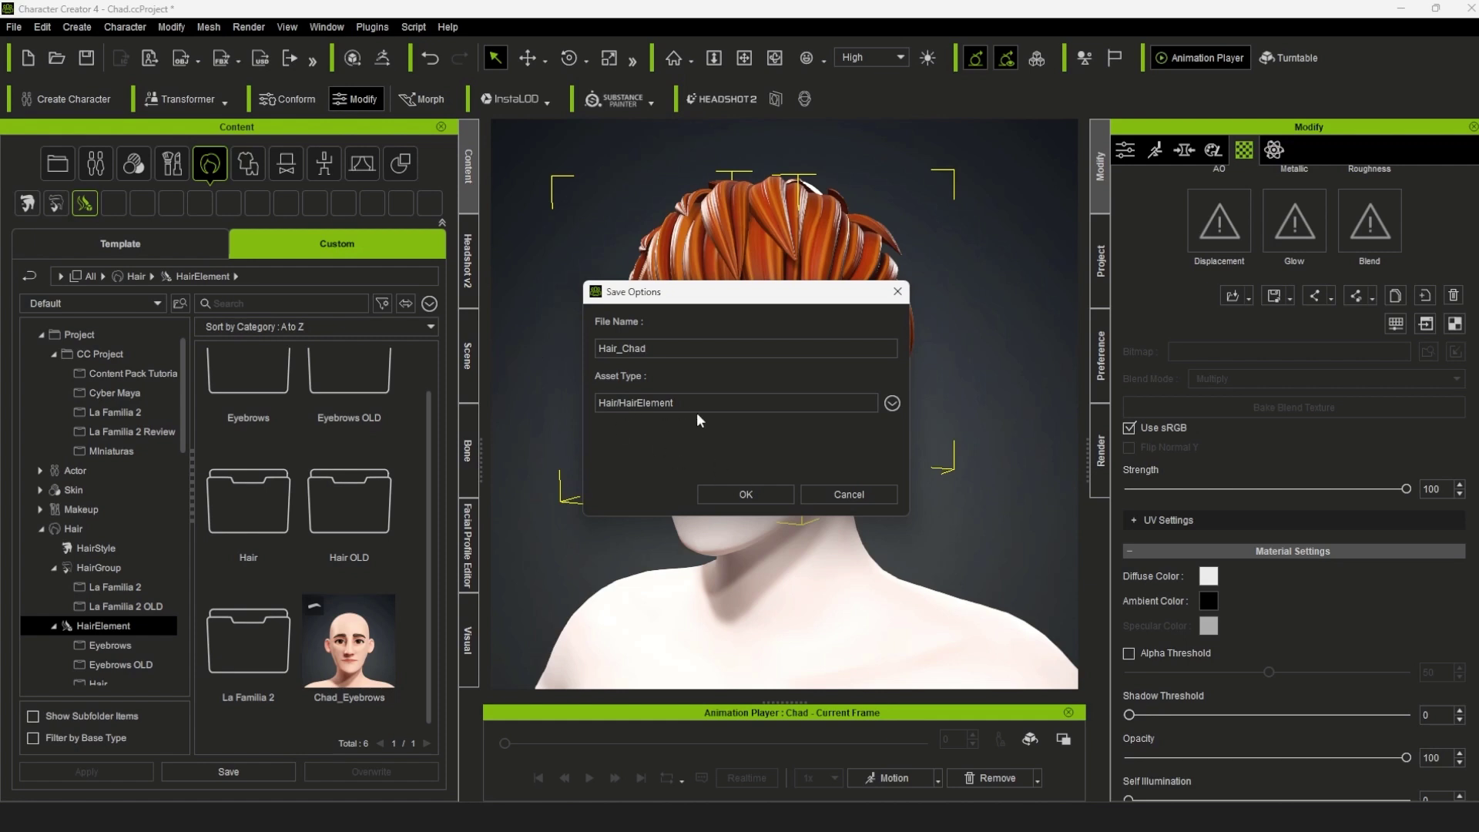
pyautogui.click(747, 496)
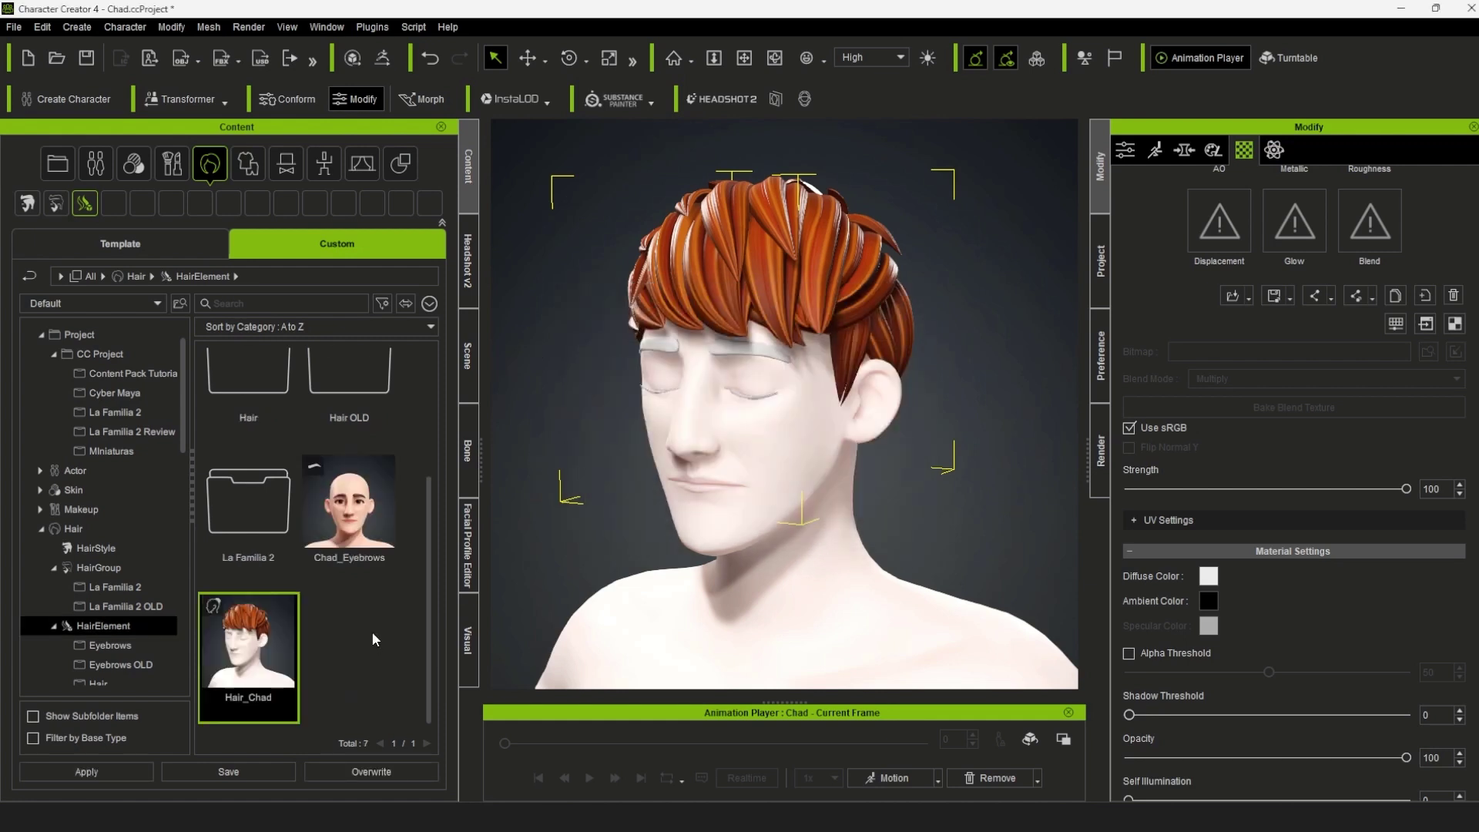
pyautogui.scroll(3, 1285, 422)
pyautogui.scroll(3, 1310, 431)
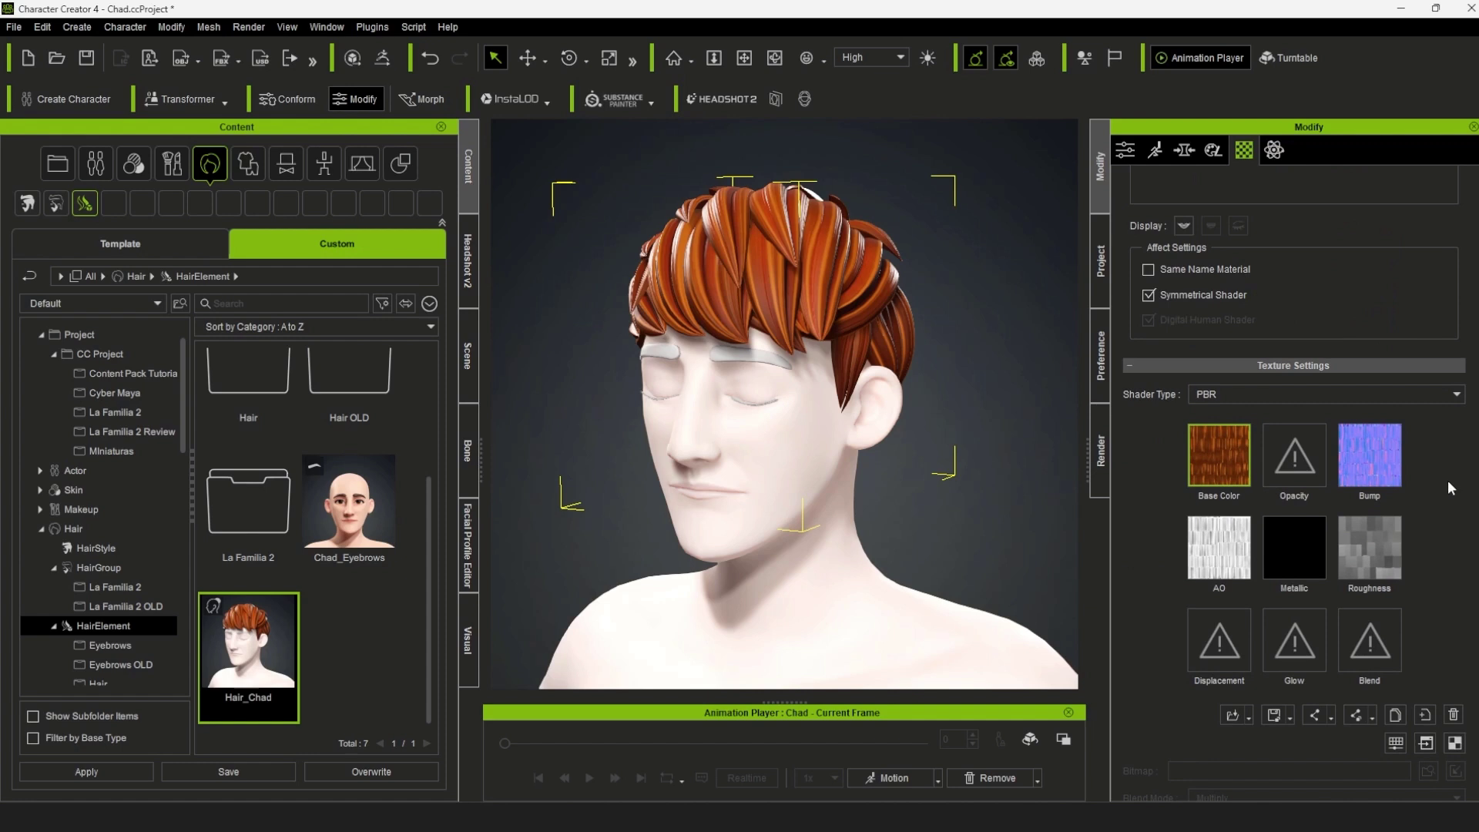
# Brighten, saturate and cyan-tint the hair texture, then save it as Hair_Chad v2.
pyautogui.rightClick(1207, 451)
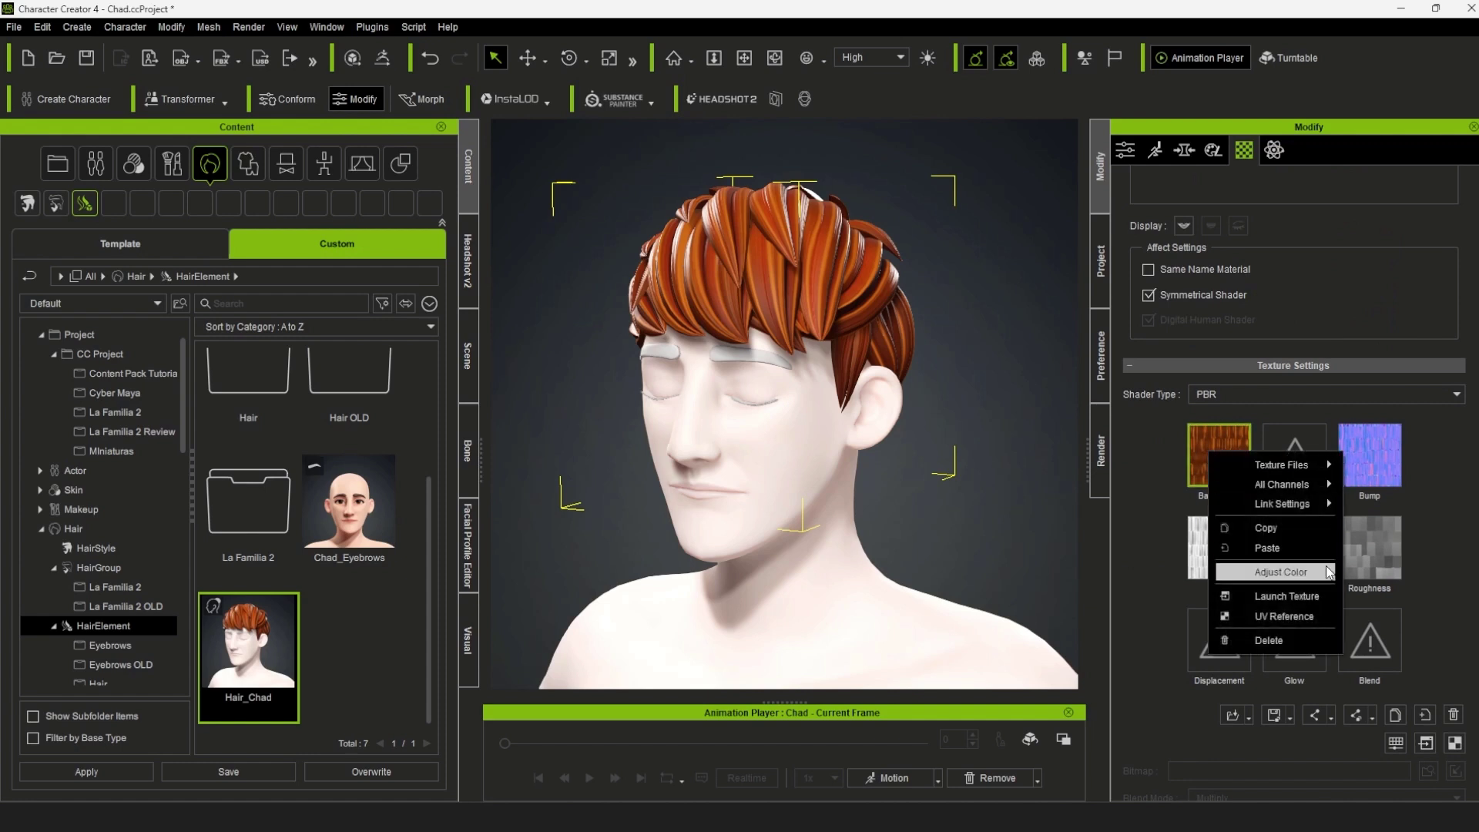
pyautogui.click(1303, 572)
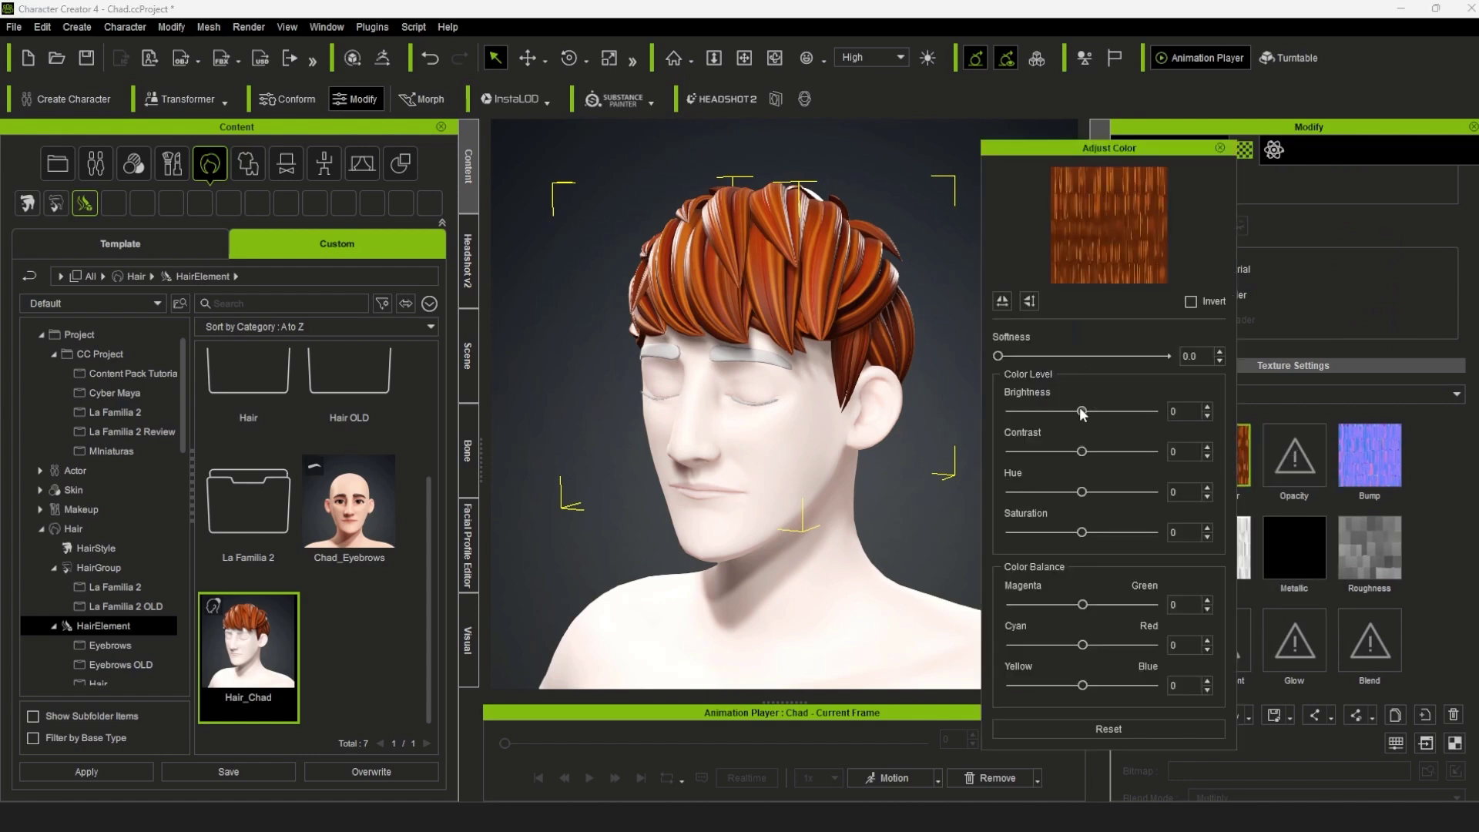
pyautogui.moveTo(1083, 414); pyautogui.dragTo(1094, 413)
pyautogui.moveTo(1082, 532); pyautogui.dragTo(1103, 533)
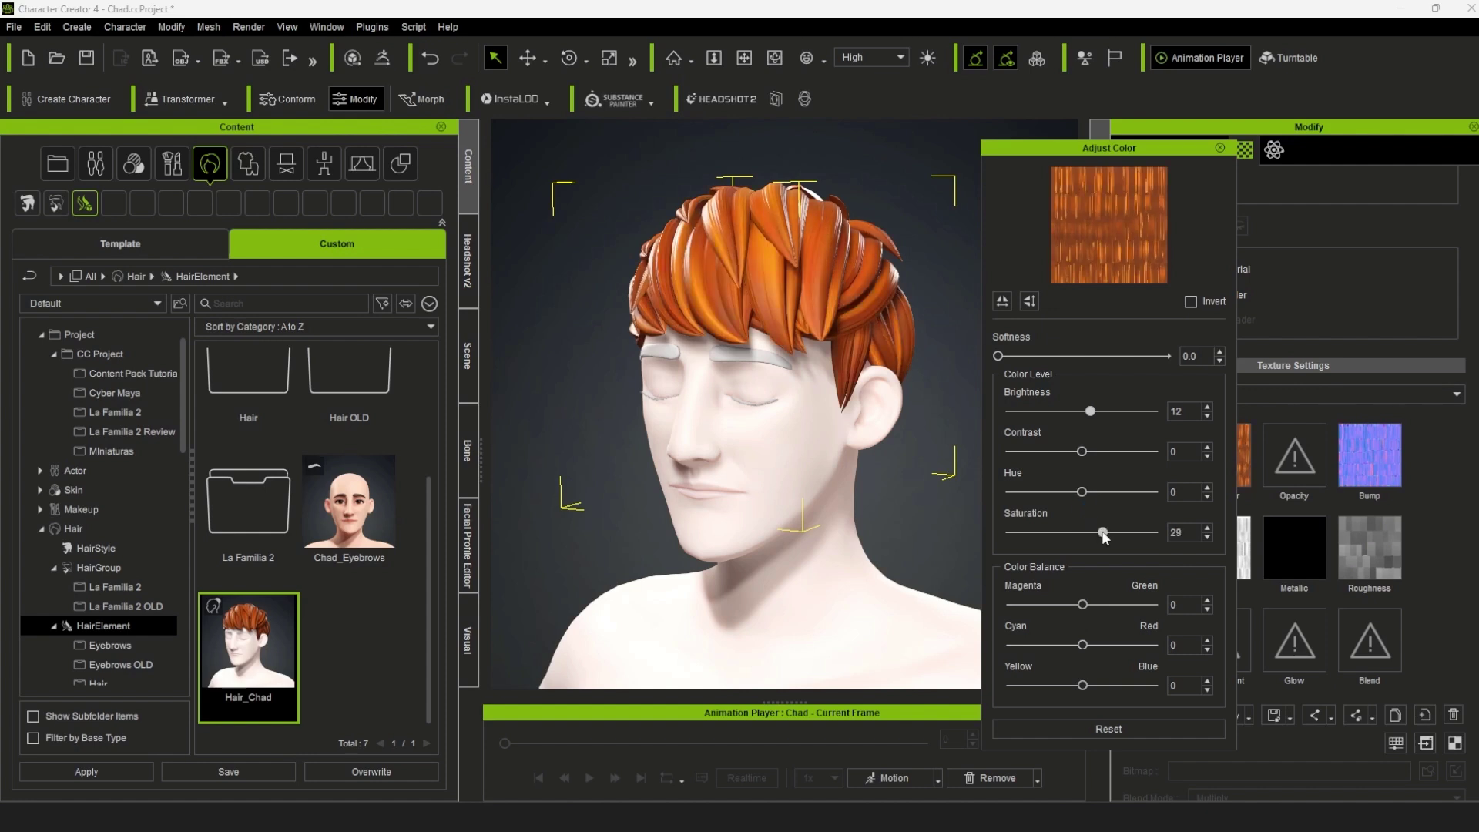
pyautogui.moveTo(1082, 644)
pyautogui.mouseDown()
pyautogui.moveTo(1070, 646)
pyautogui.moveTo(1101, 605)
pyautogui.mouseUp()
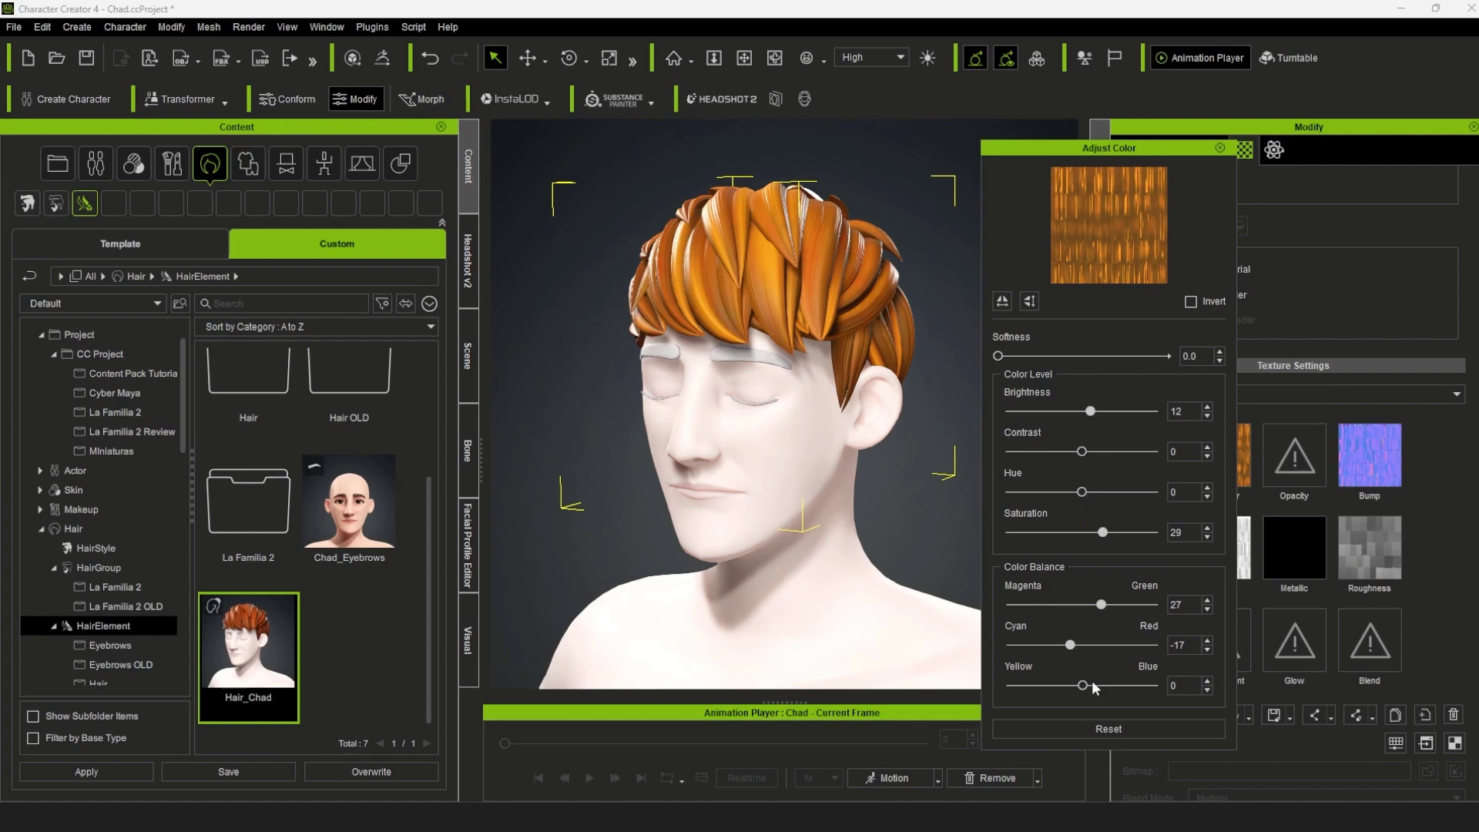
pyautogui.click(1220, 147)
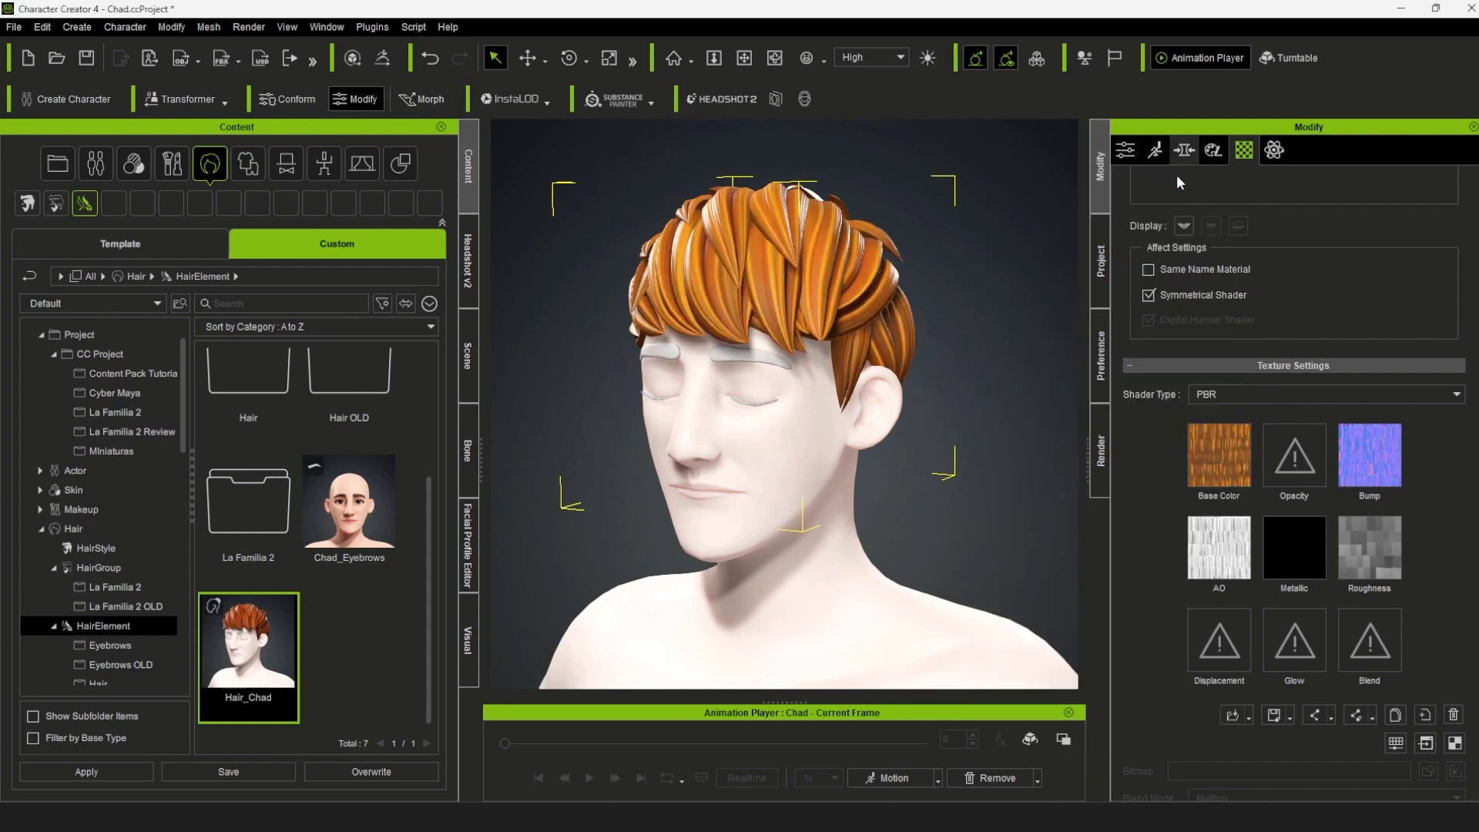
pyautogui.click(228, 772)
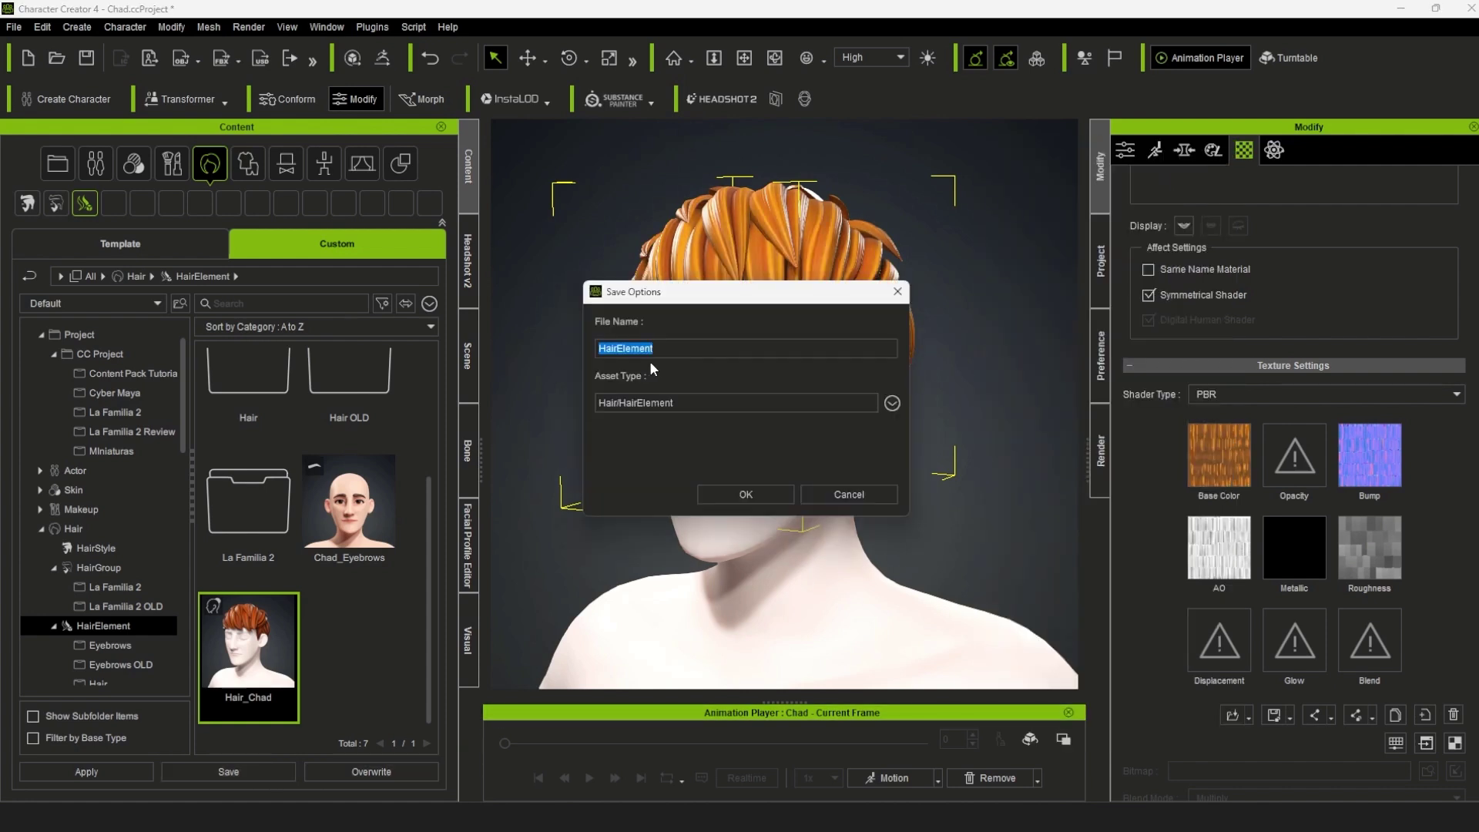
pyautogui.write('Hair_Chad v2')
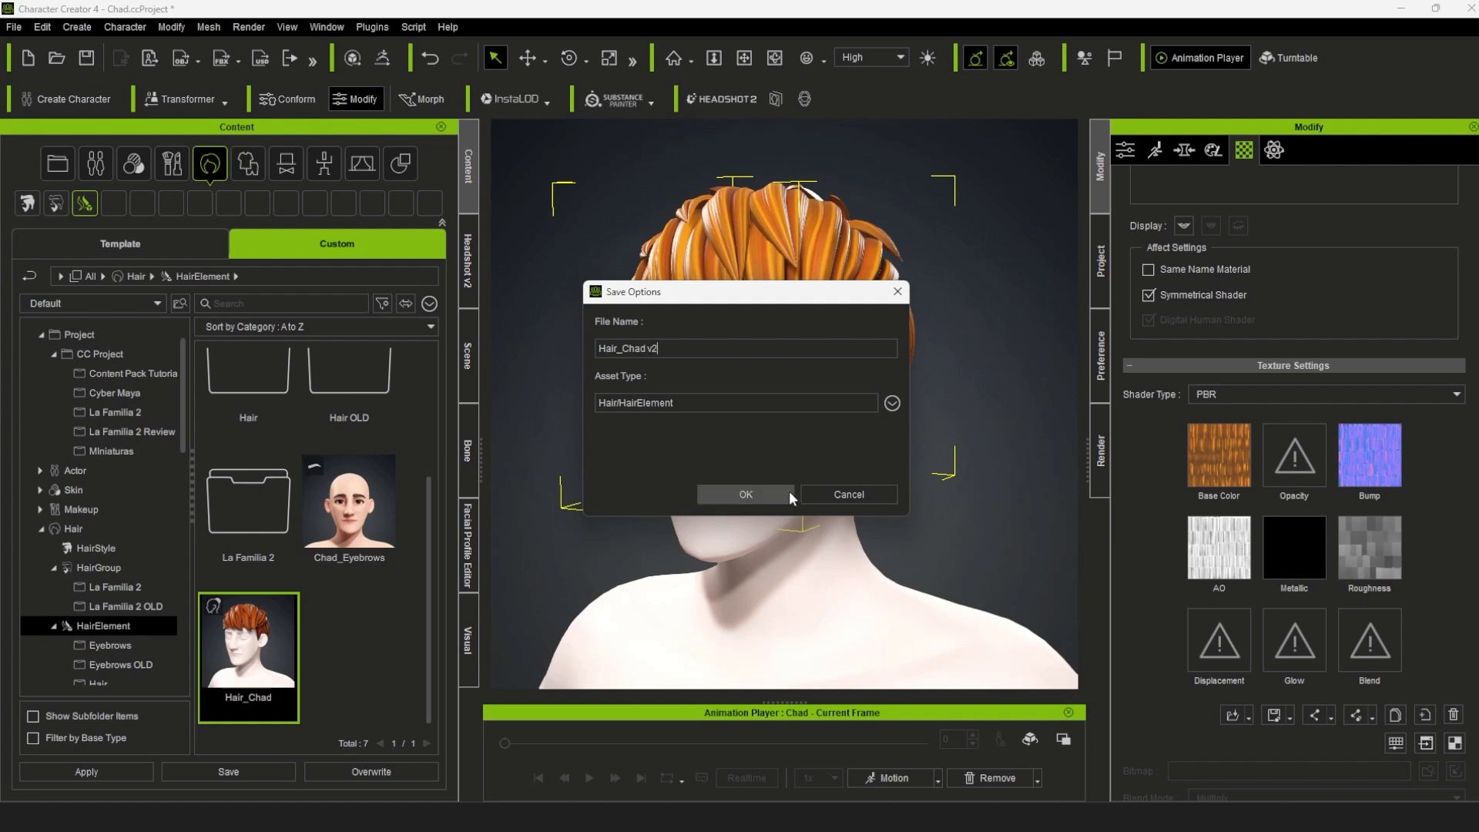
pyautogui.click(746, 494)
# Shift the hair to a duller olive-yellow via Hue and colour balance, then launch the texture in an image editor.
pyautogui.rightClick(1222, 458)
pyautogui.click(1264, 568)
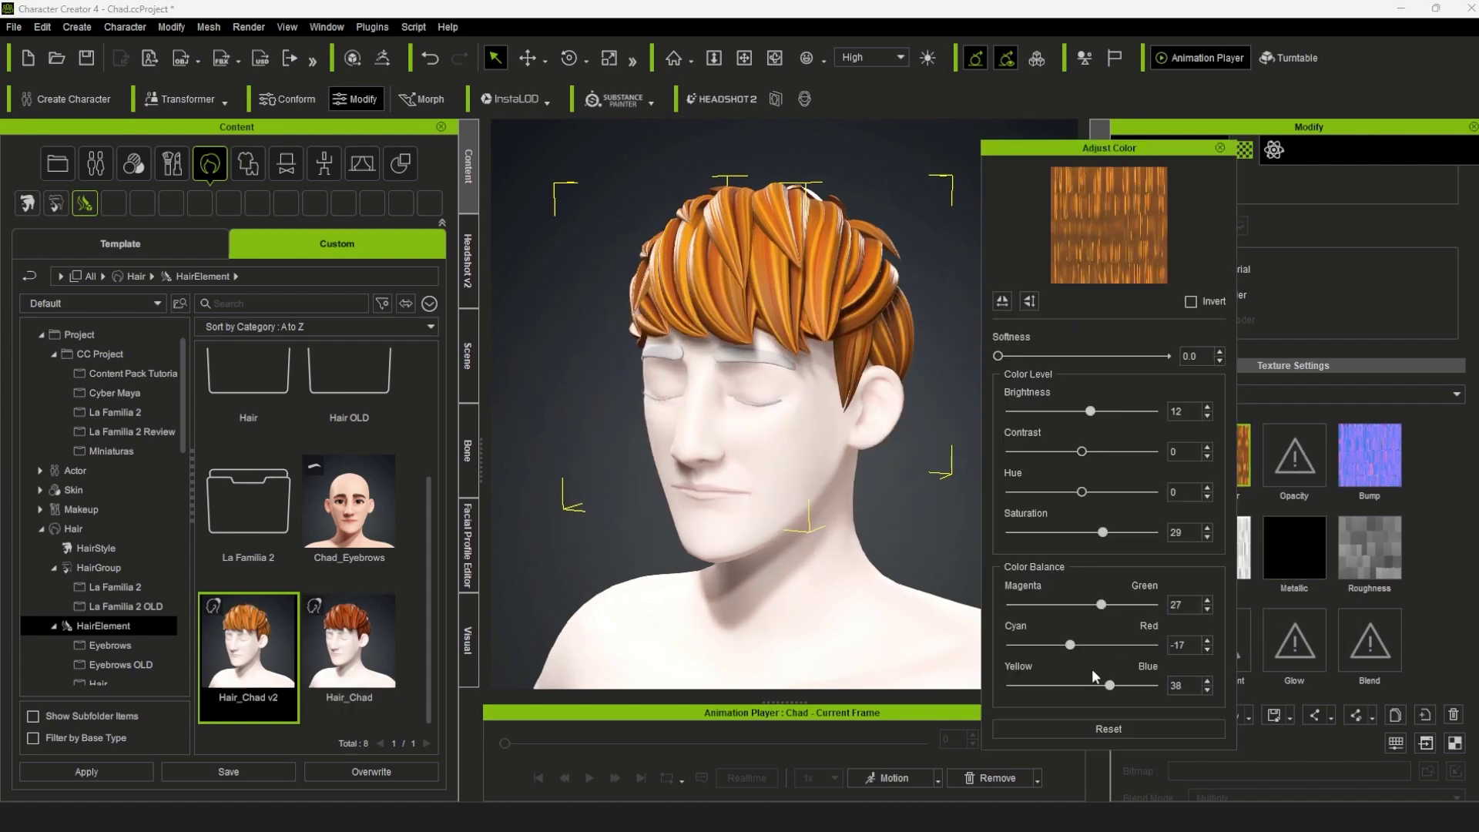
pyautogui.moveTo(1082, 492); pyautogui.dragTo(1105, 491)
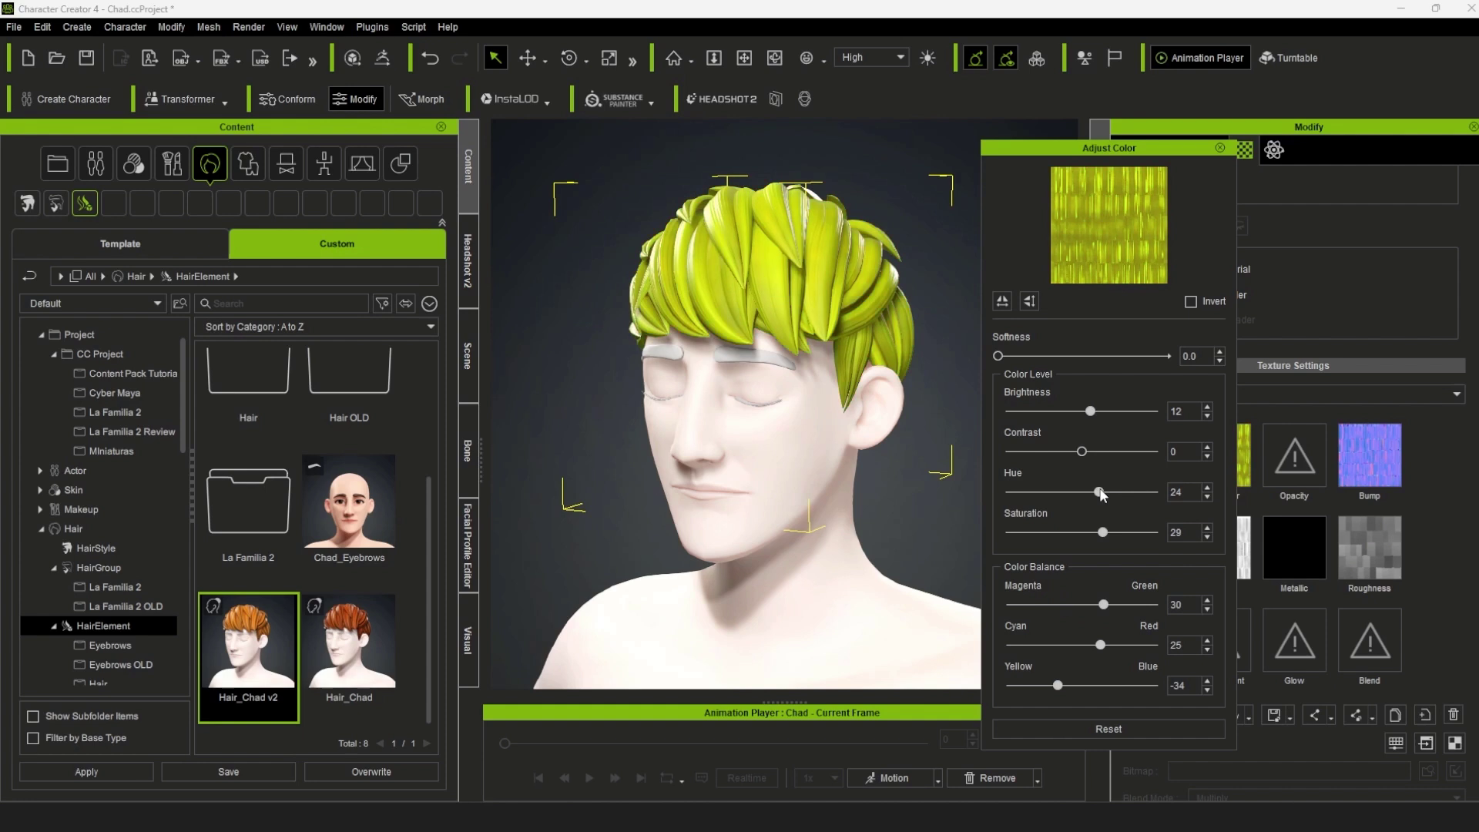
pyautogui.moveTo(1101, 604); pyautogui.dragTo(1059, 604)
pyautogui.moveTo(1100, 645)
pyautogui.mouseDown()
pyautogui.moveTo(1036, 685)
pyautogui.moveTo(1088, 685)
pyautogui.mouseUp()
pyautogui.moveTo(1082, 452); pyautogui.dragTo(1067, 451)
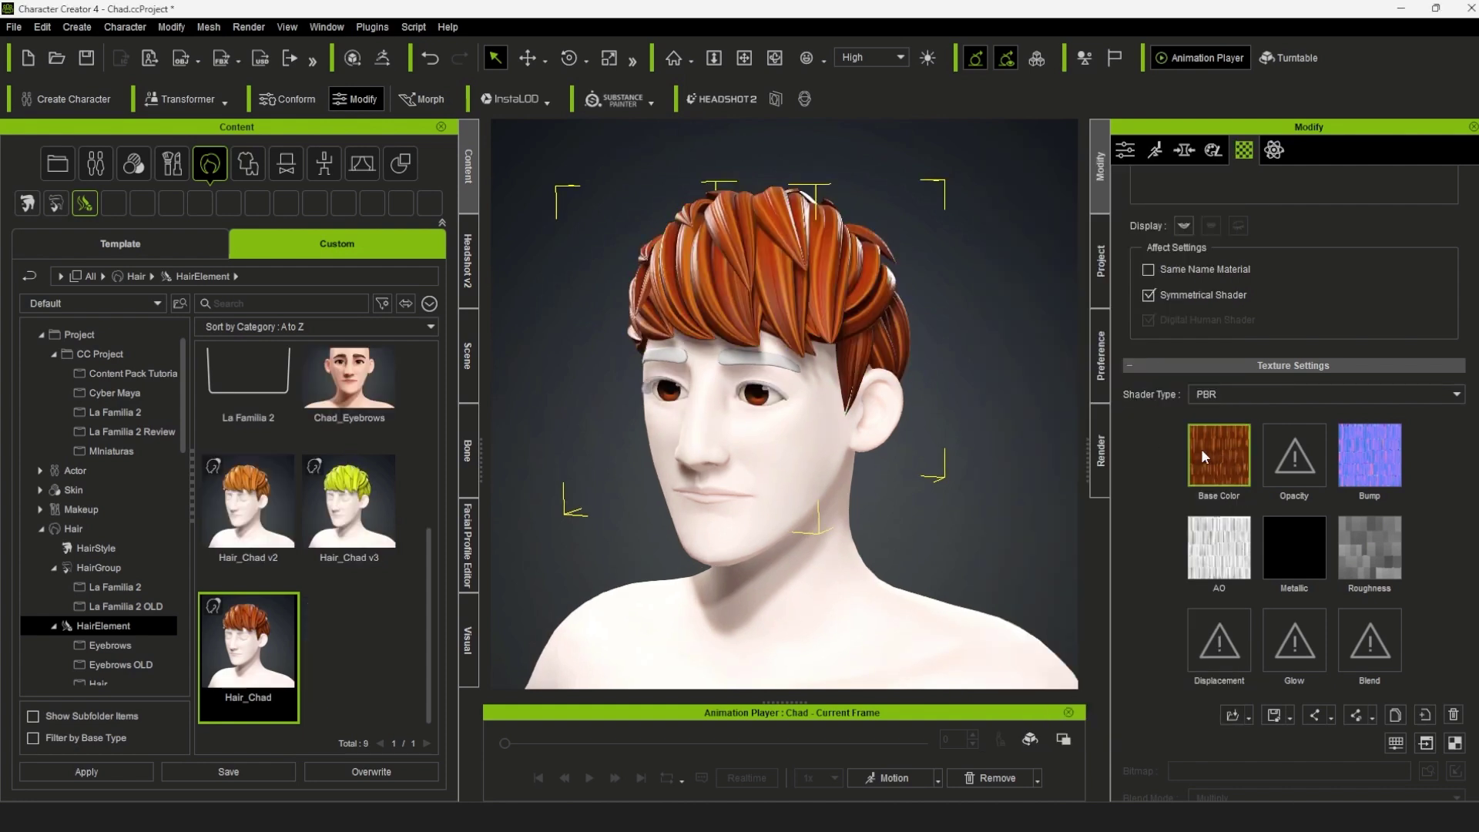
pyautogui.rightClick(1204, 448)
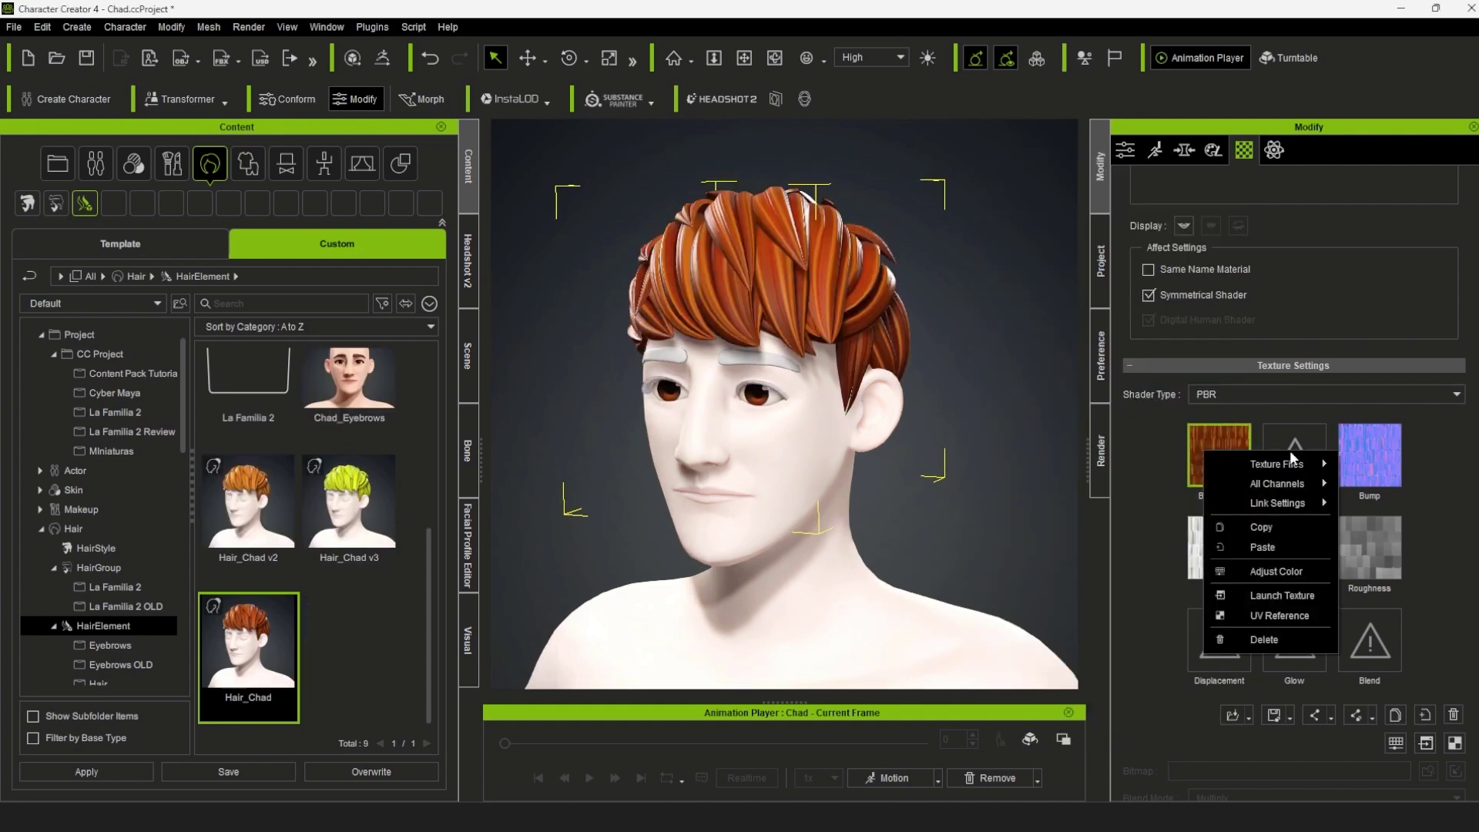
pyautogui.click(1292, 595)
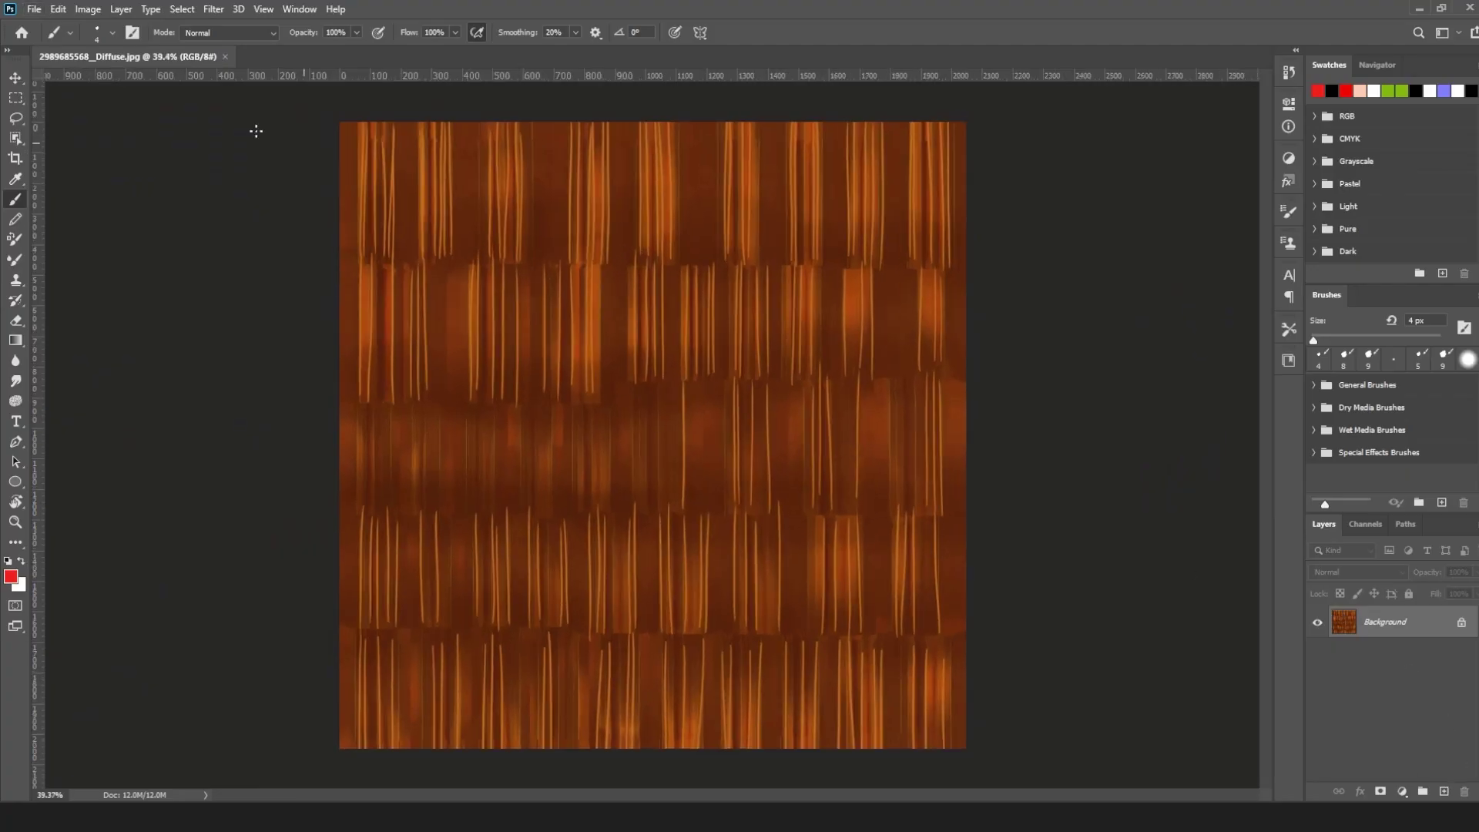
# Apply a deep-red Color Balance to the hair texture in Photoshop.
pyautogui.click(88, 8)
pyautogui.moveTo(111, 48)
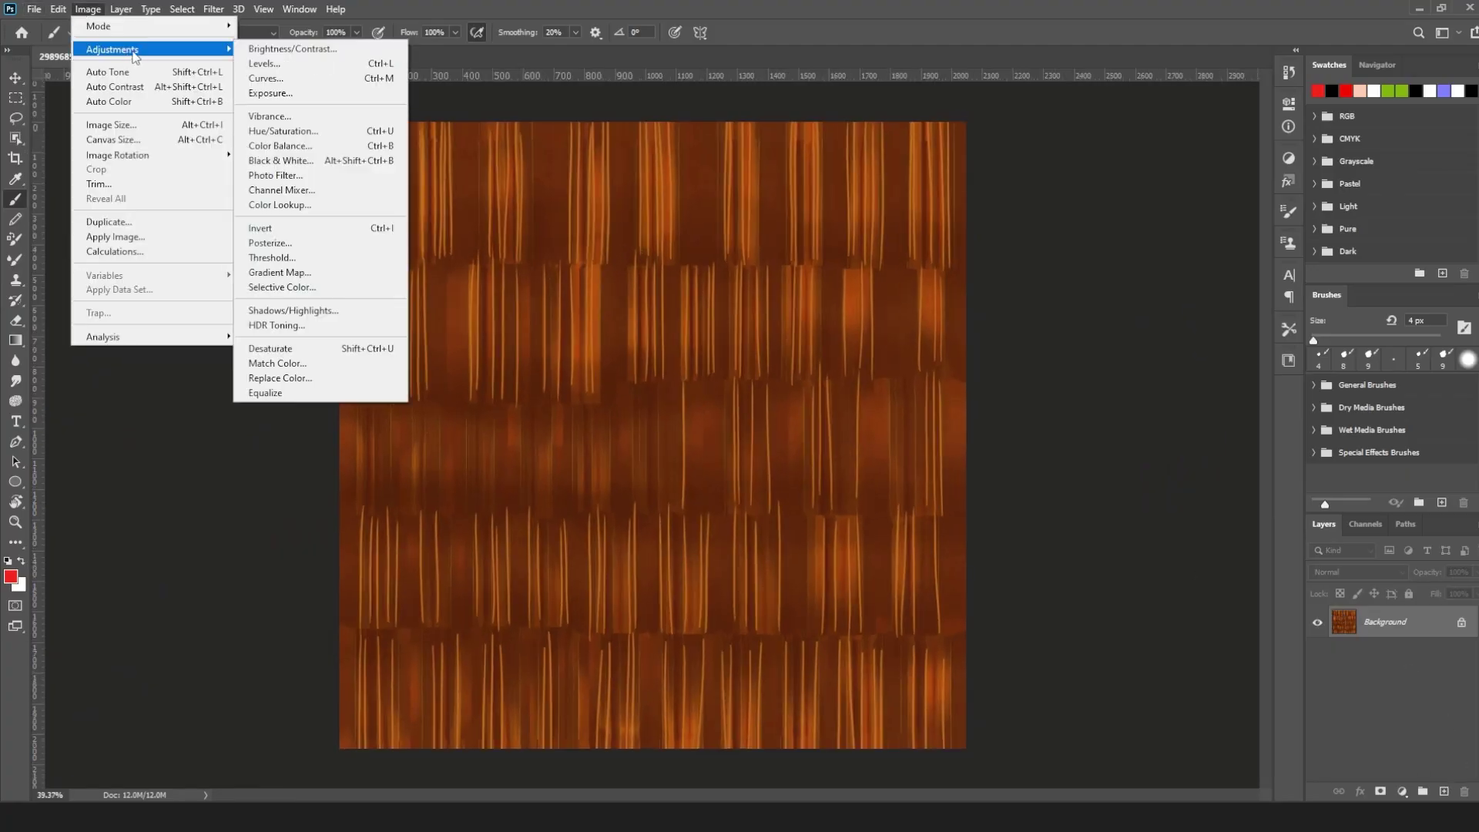
pyautogui.click(303, 146)
pyautogui.moveTo(1123, 347); pyautogui.dragTo(1094, 327)
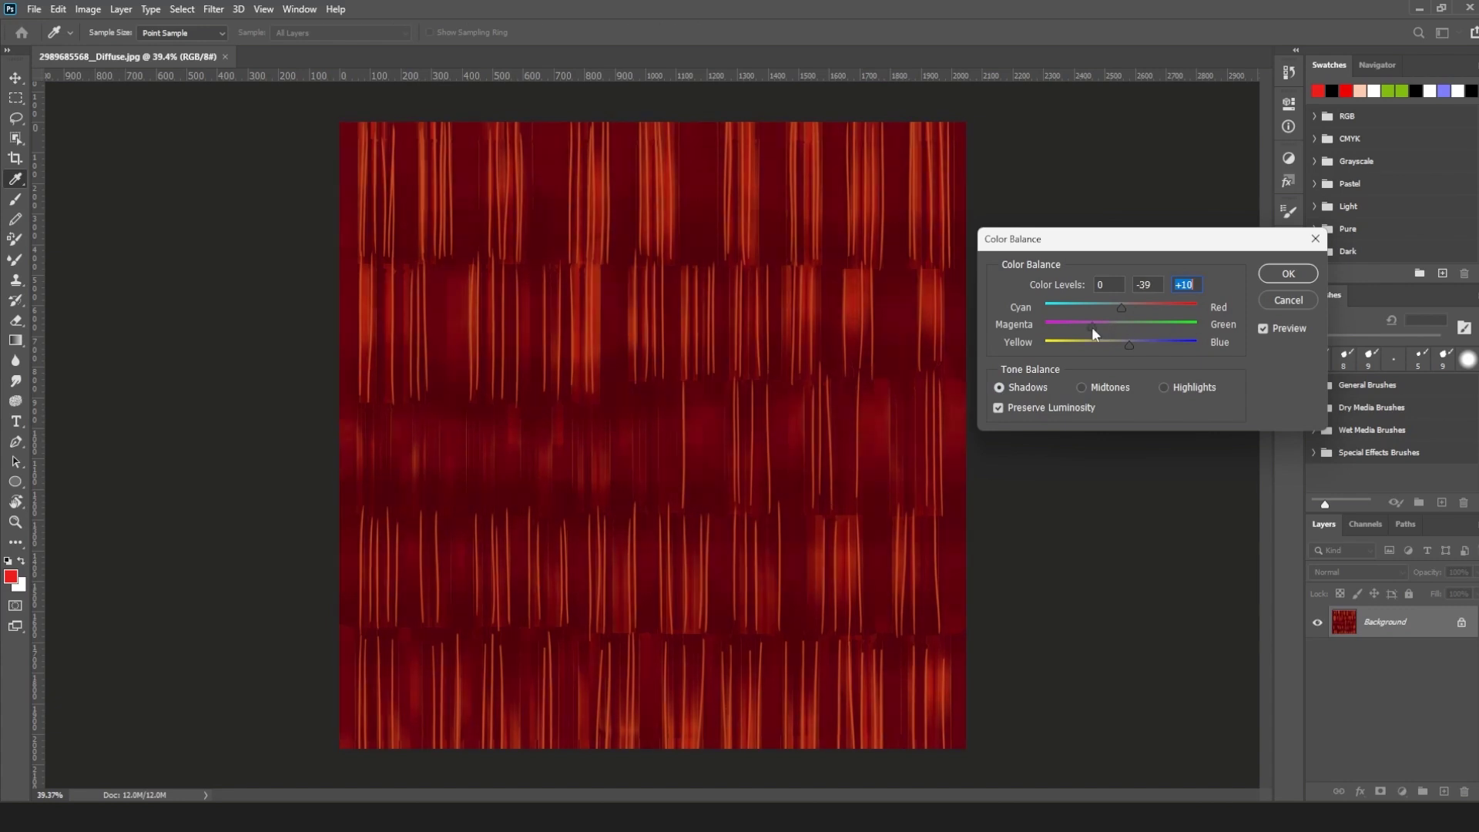
pyautogui.click(1288, 274)
pyautogui.press('b')
# Save the texture and return to Character Creator to inspect the hair.
pyautogui.click(34, 9)
pyautogui.click(59, 182)
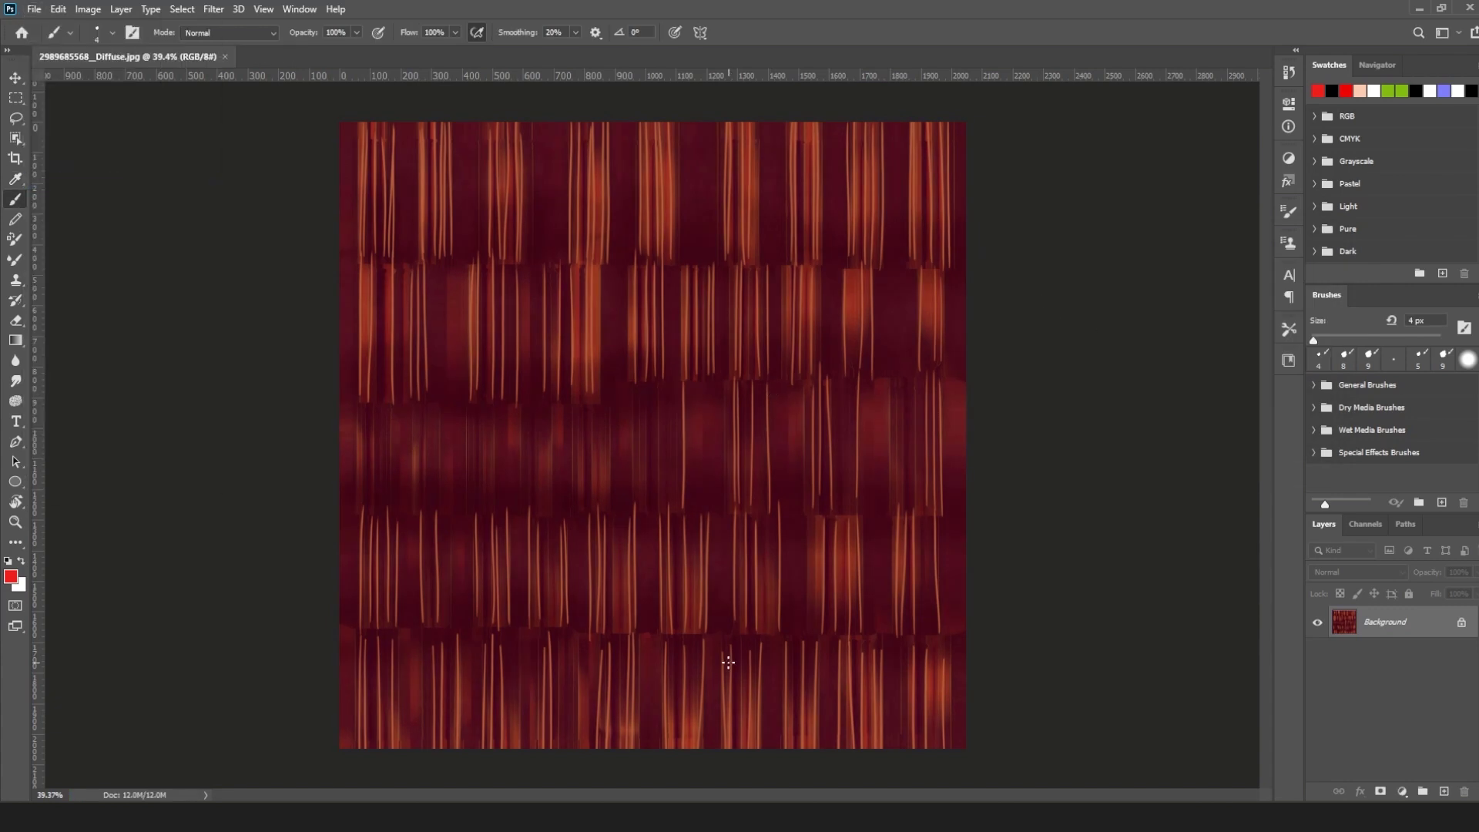
pyautogui.click(439, 817)
pyautogui.moveTo(963, 477); pyautogui.dragTo(989, 426, button='right')
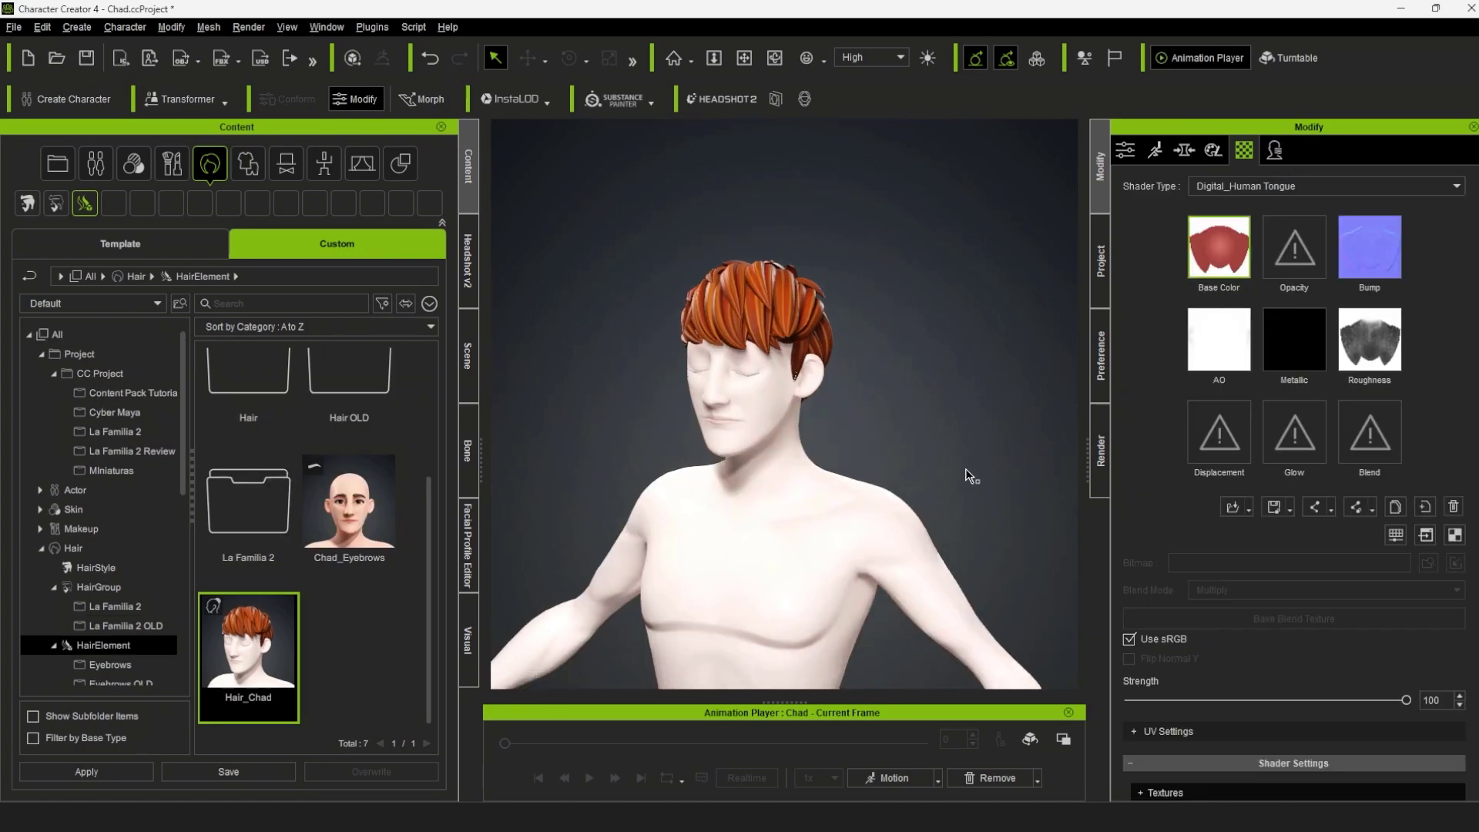
# Start a new project, discarding the current one without saving.
pyautogui.click(20, 34)
pyautogui.click(58, 65)
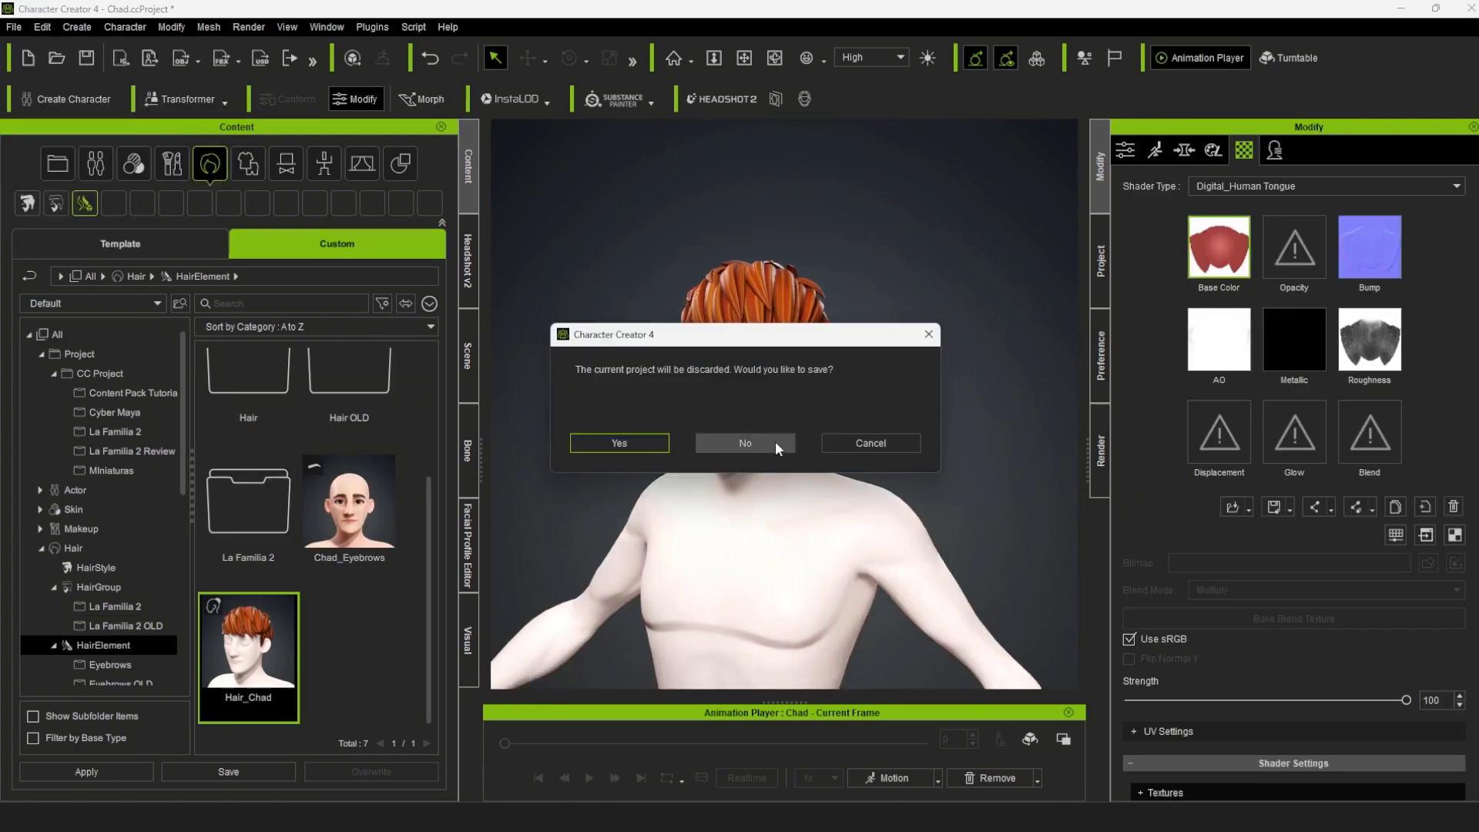
pyautogui.click(775, 441)
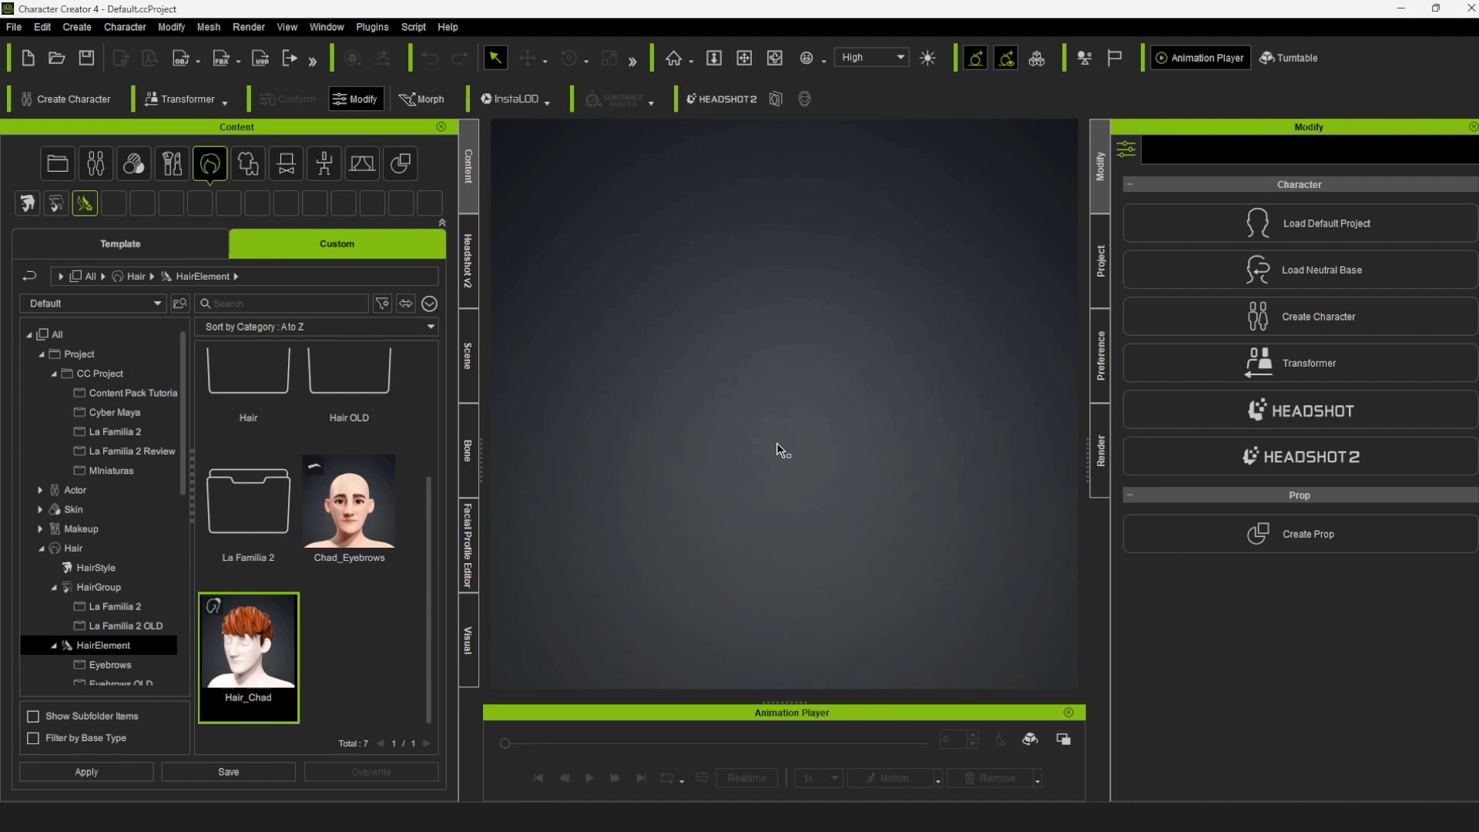
# Delete all of Eddy's clothing, hair and accessories from the scene.
pyautogui.click(470, 351)
pyautogui.click(127, 242)
pyautogui.keyDown('shift'); pyautogui.click(135, 553); pyautogui.keyUp('shift')
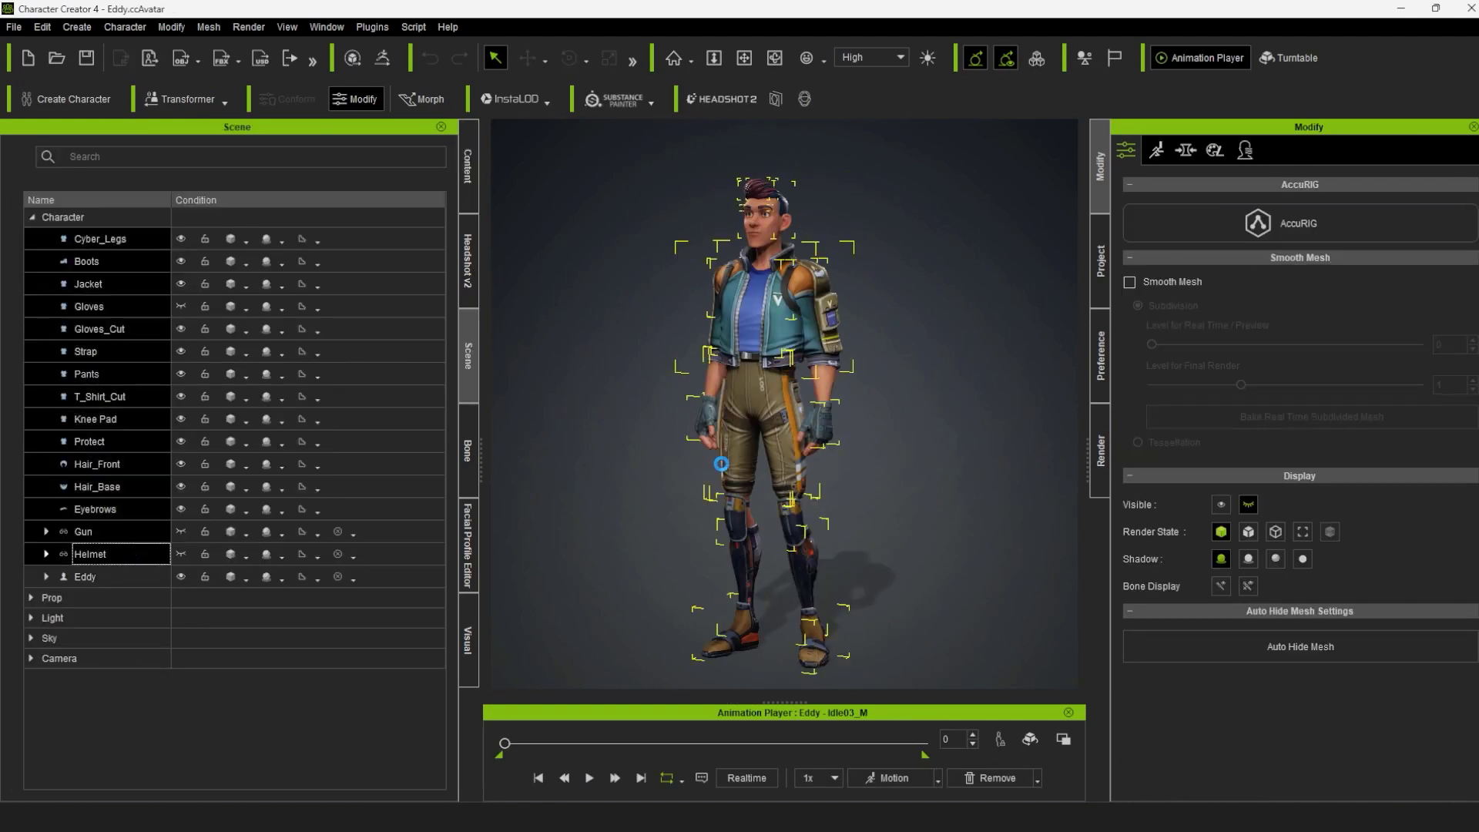
pyautogui.press('Delete')
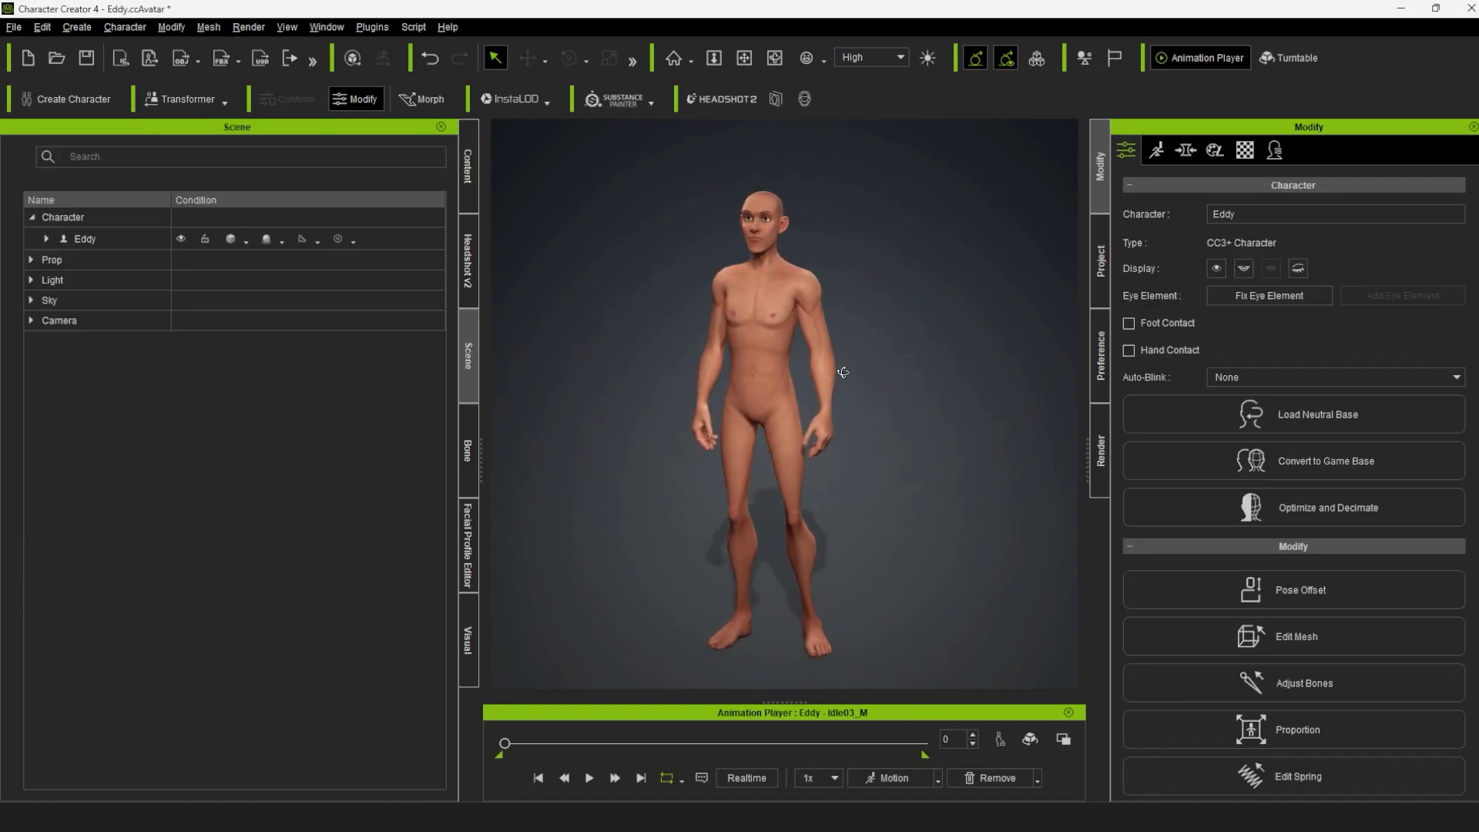
# Drag Hair_Chad from Custom > HairElement onto Eddy.
pyautogui.click(468, 166)
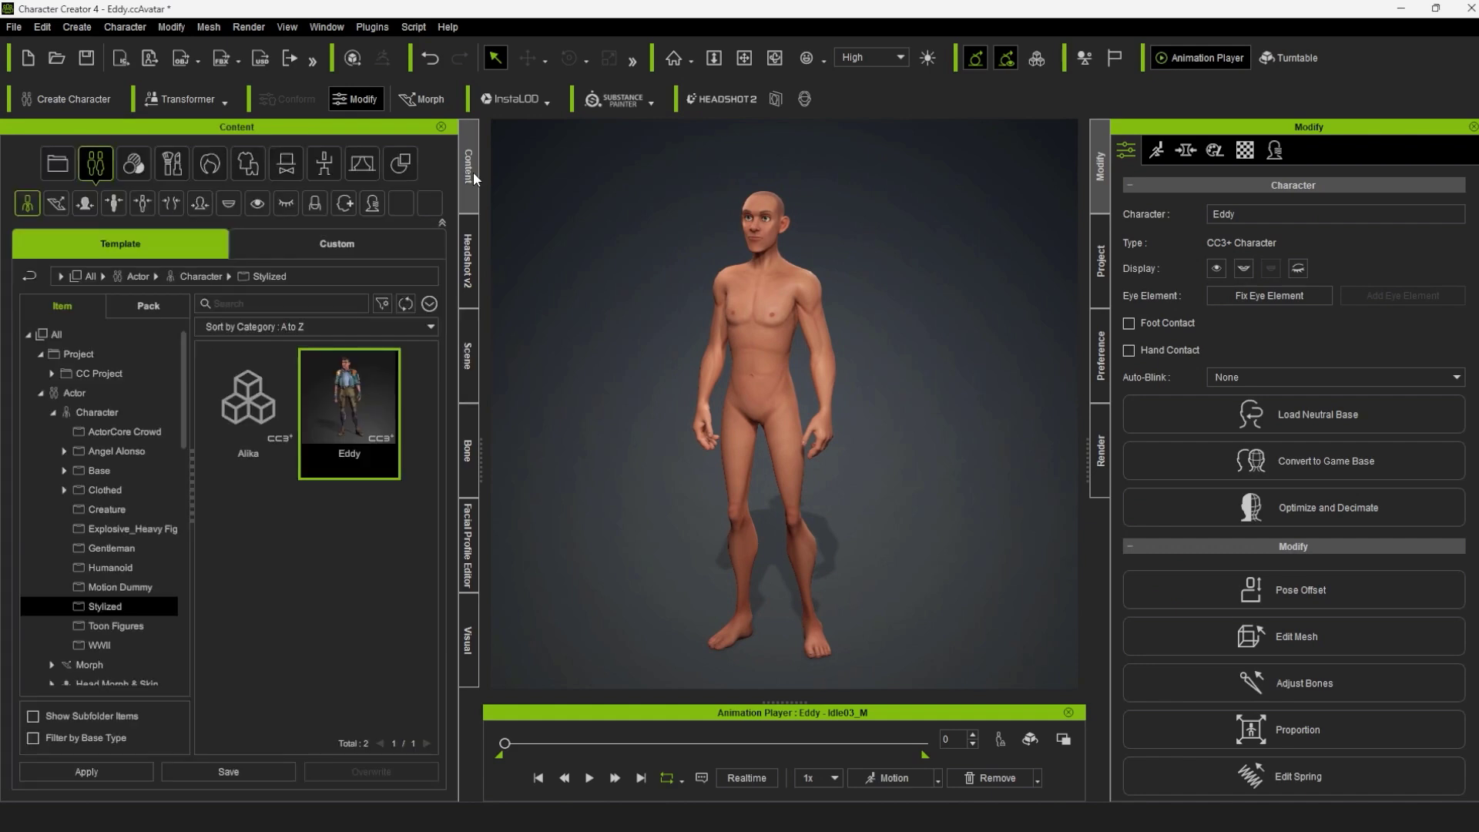
pyautogui.click(210, 164)
pyautogui.click(356, 247)
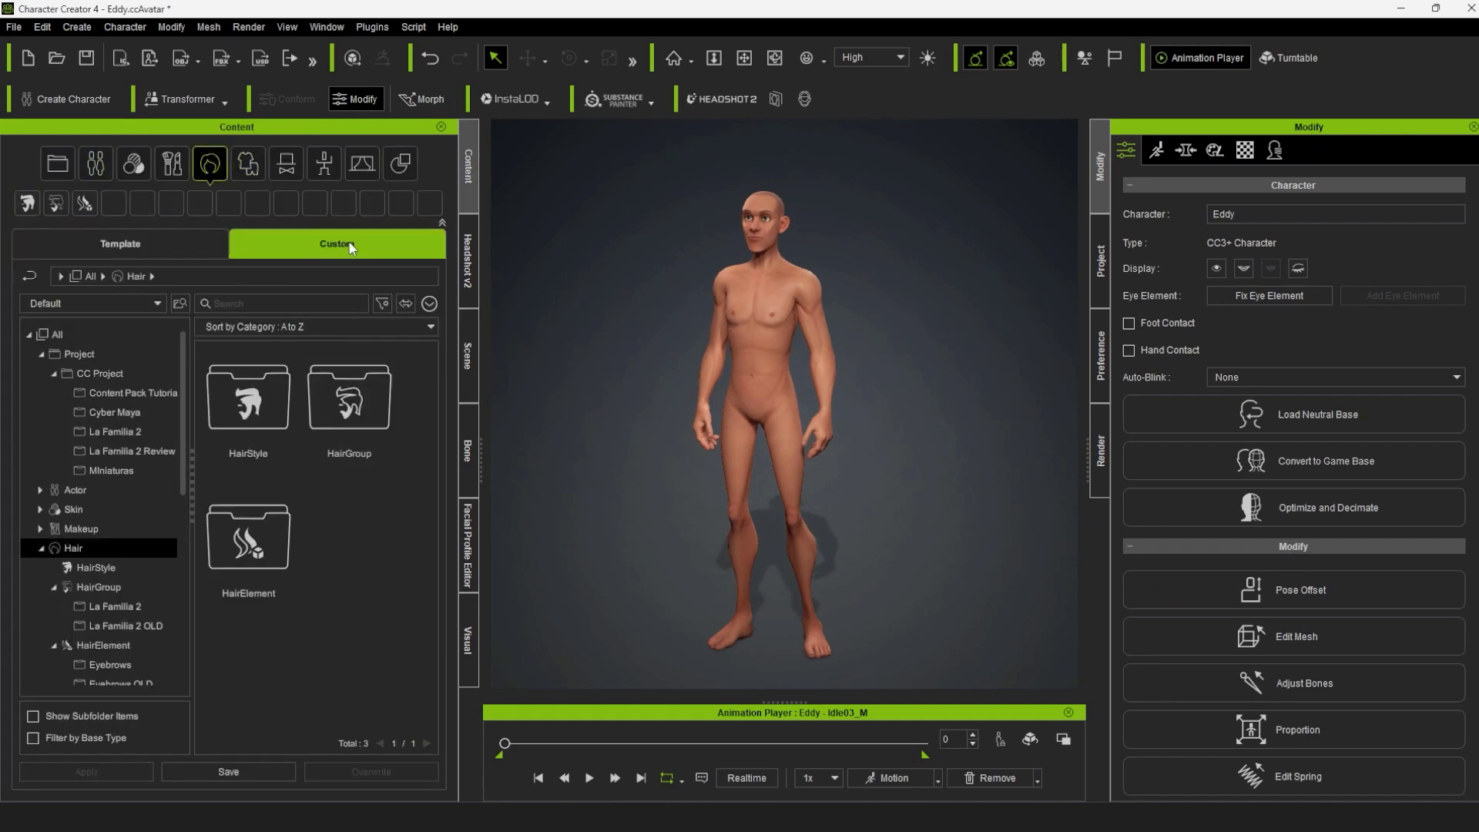
pyautogui.doubleClick(231, 518)
pyautogui.scroll(-2, 347, 601)
pyautogui.moveTo(248, 654)
pyautogui.mouseDown()
pyautogui.moveTo(739, 265)
pyautogui.moveTo(752, 234)
pyautogui.mouseUp()
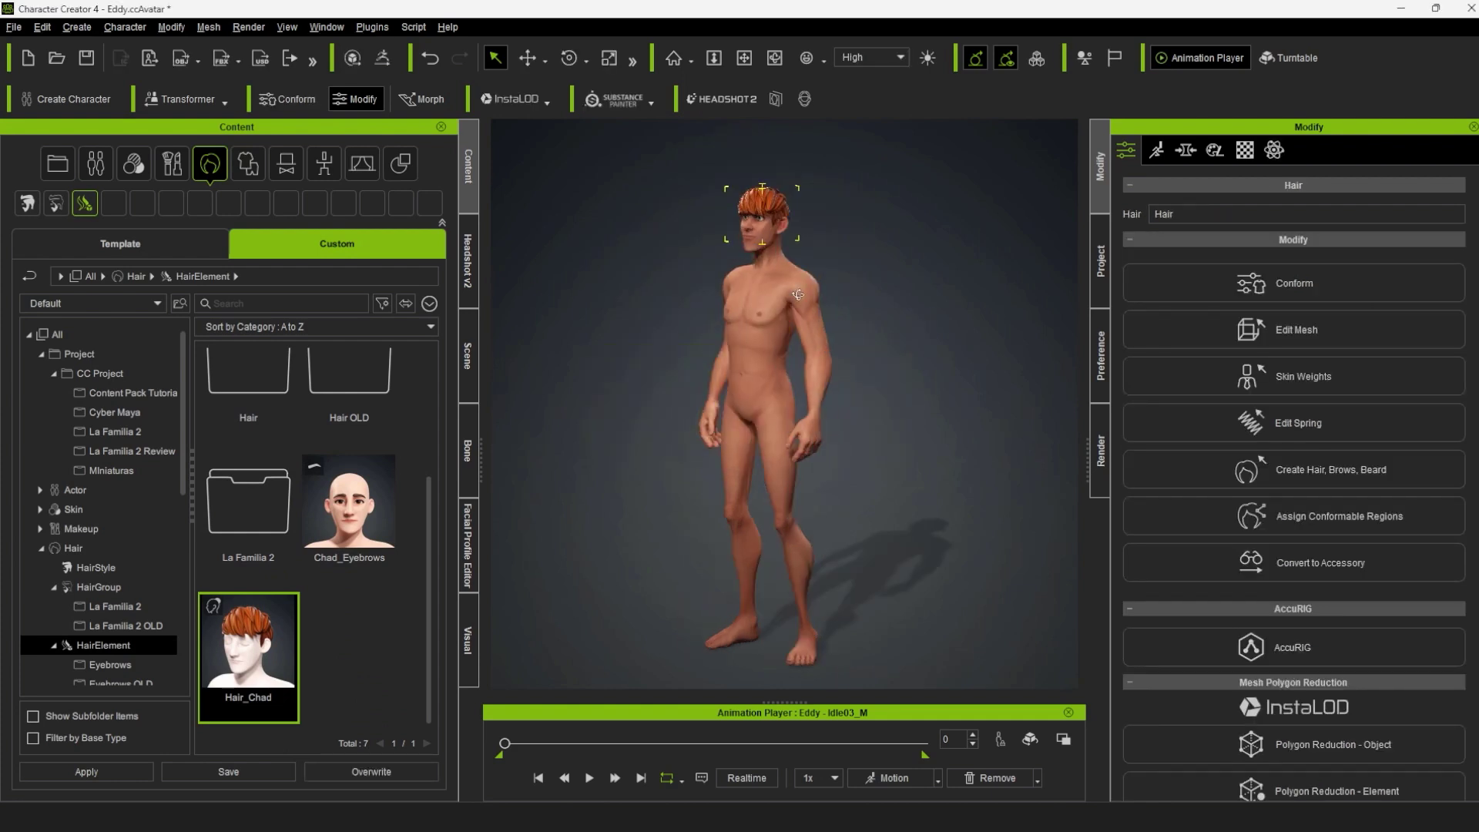
pyautogui.click(1186, 151)
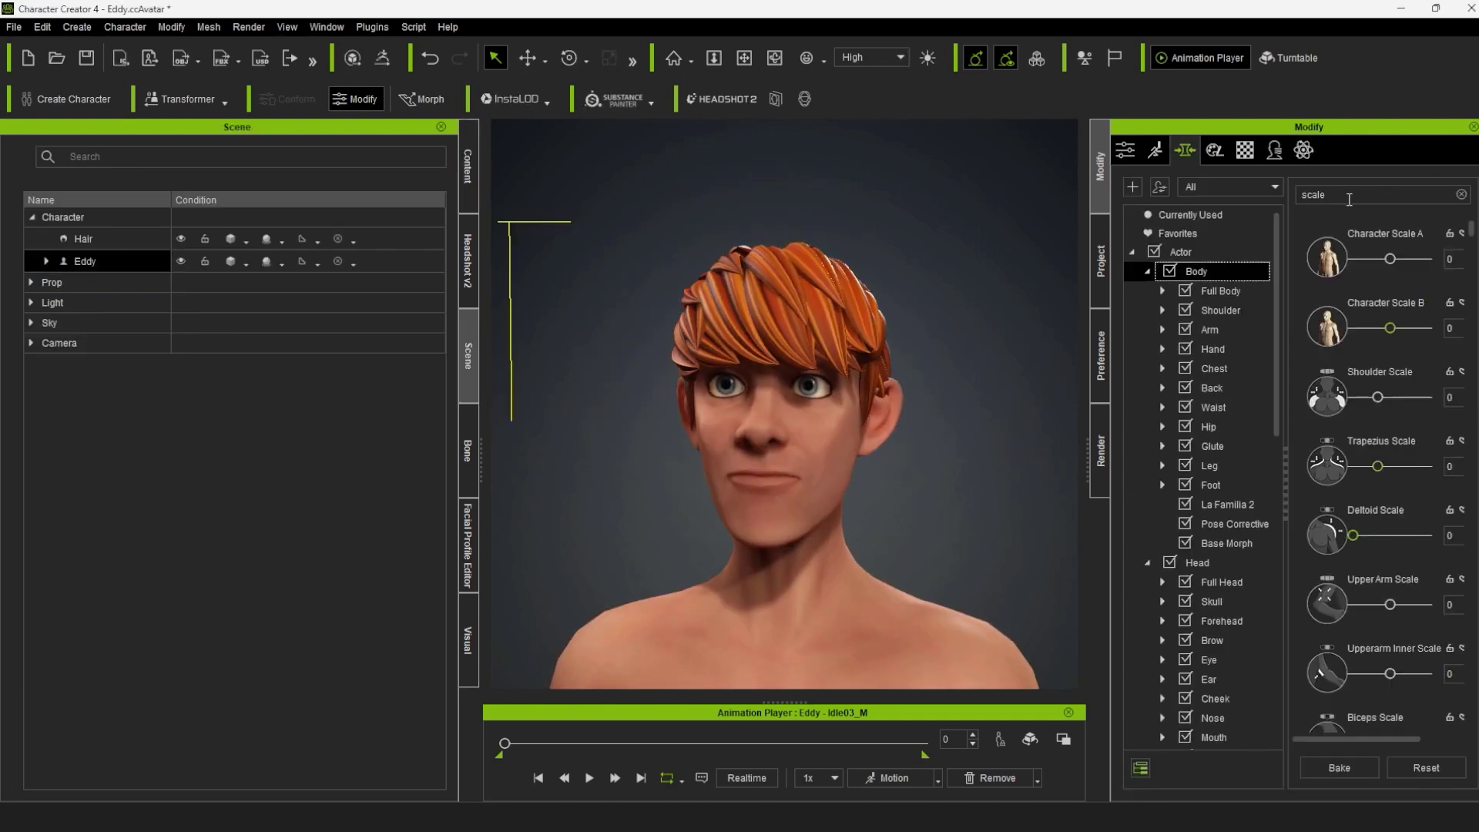
# Enlarge Eddy's head and shrink his chest with scale morphs.
pyautogui.moveTo(1377, 260); pyautogui.dragTo(1401, 260)
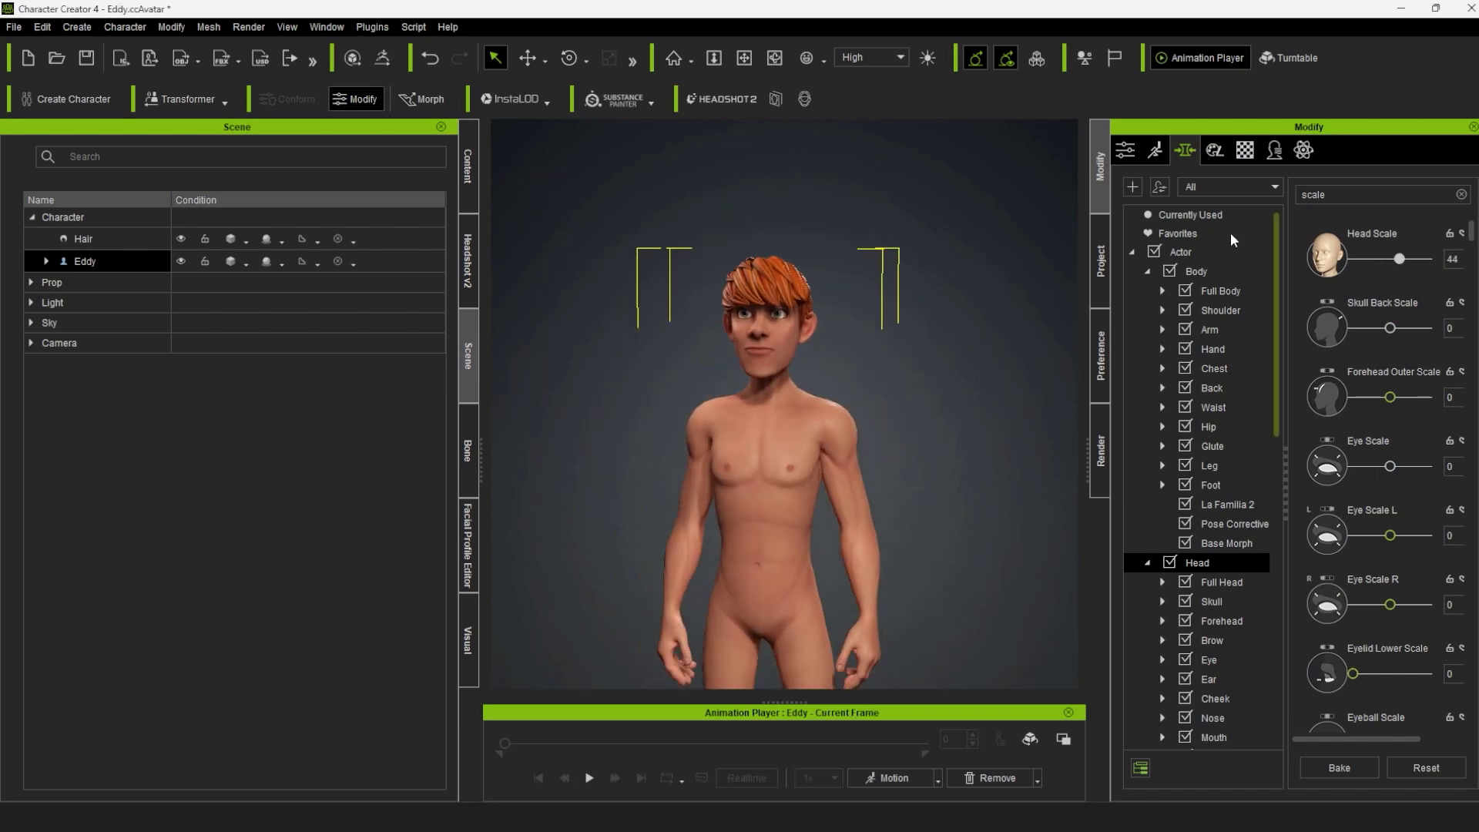
pyautogui.click(1210, 329)
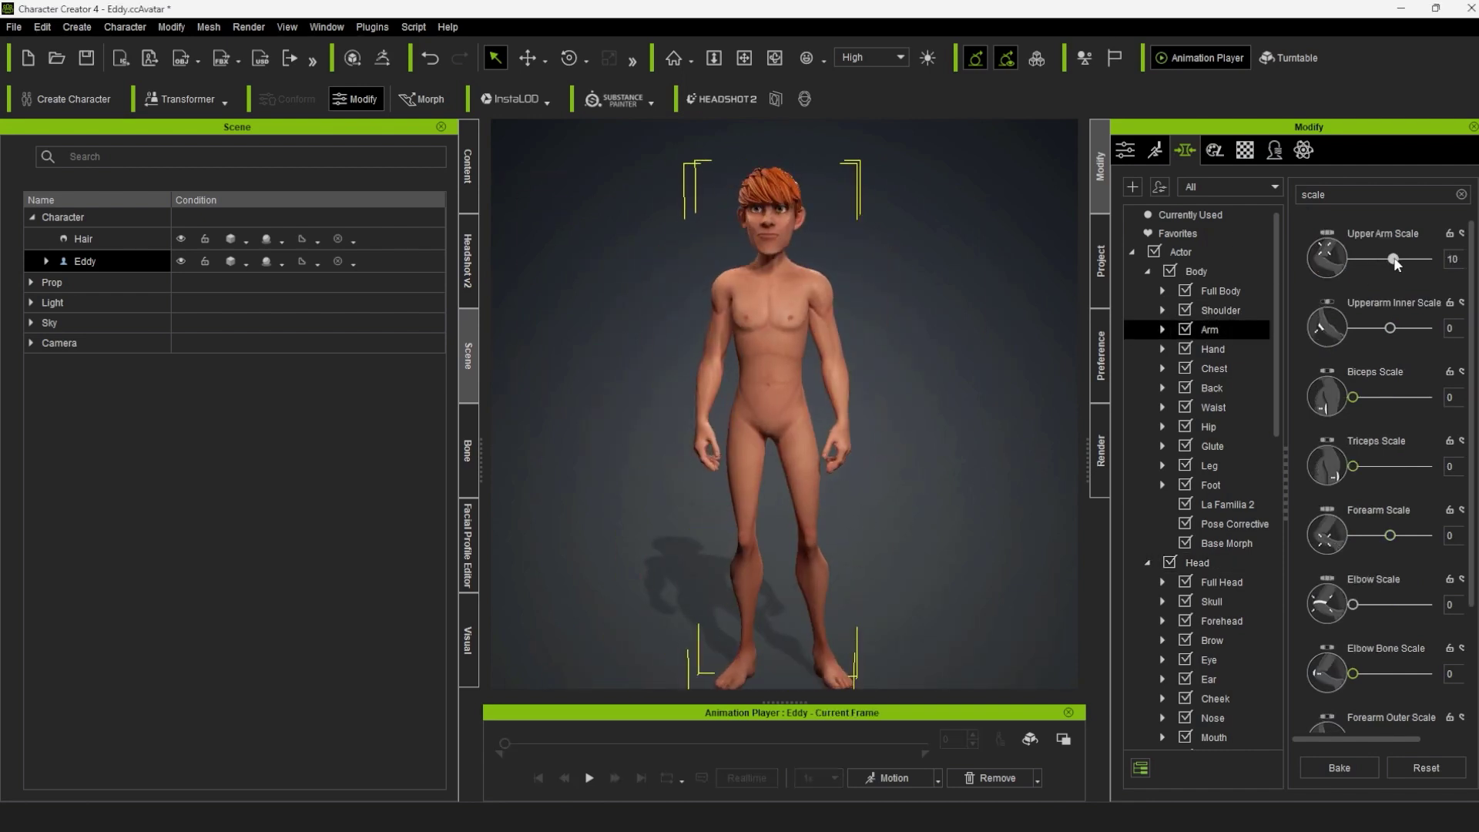
pyautogui.click(1209, 466)
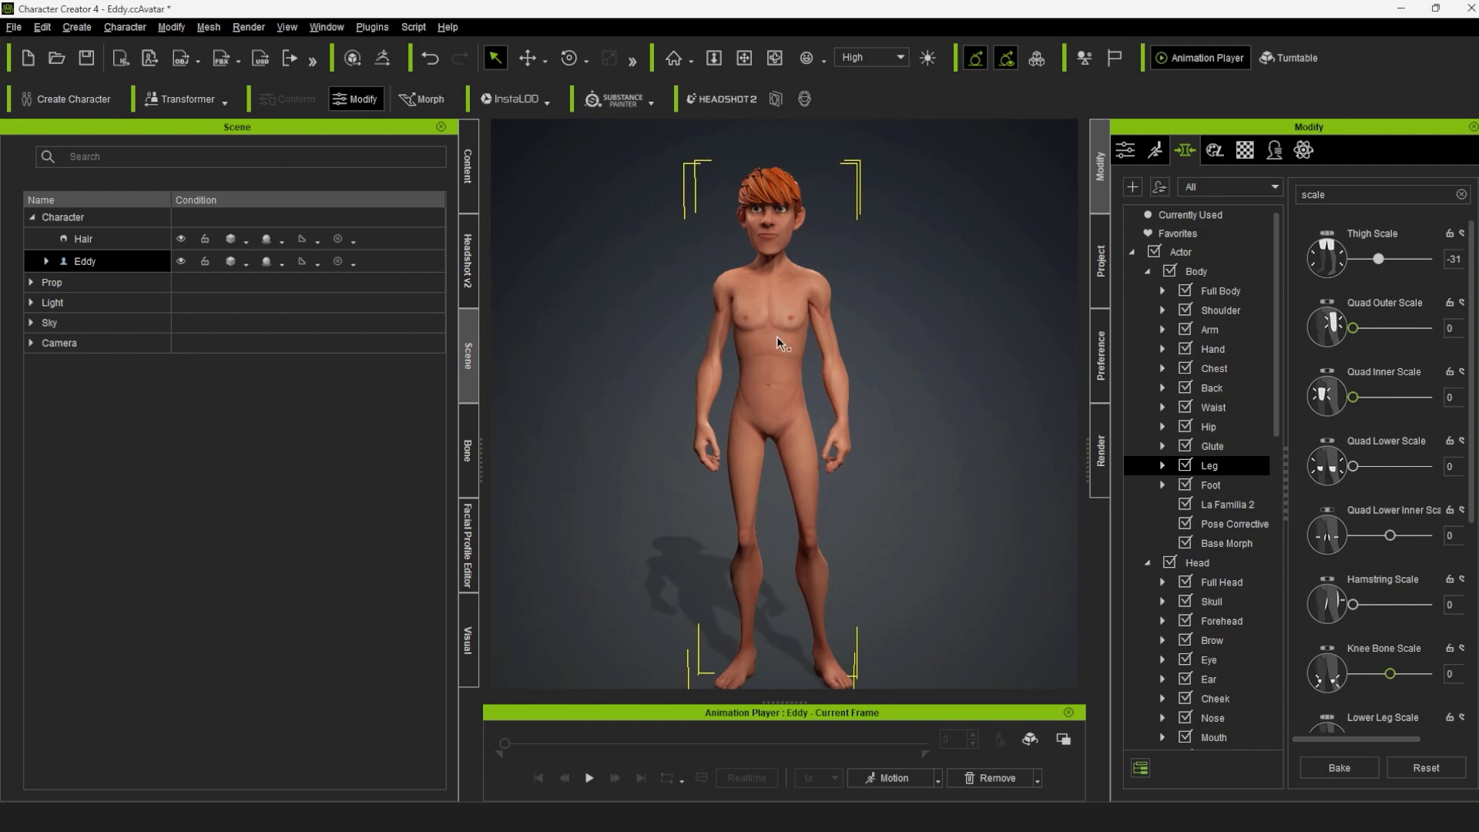
pyautogui.click(1214, 368)
pyautogui.moveTo(1380, 259); pyautogui.dragTo(1361, 258)
pyautogui.moveTo(762, 341); pyautogui.dragTo(808, 341, button='right')
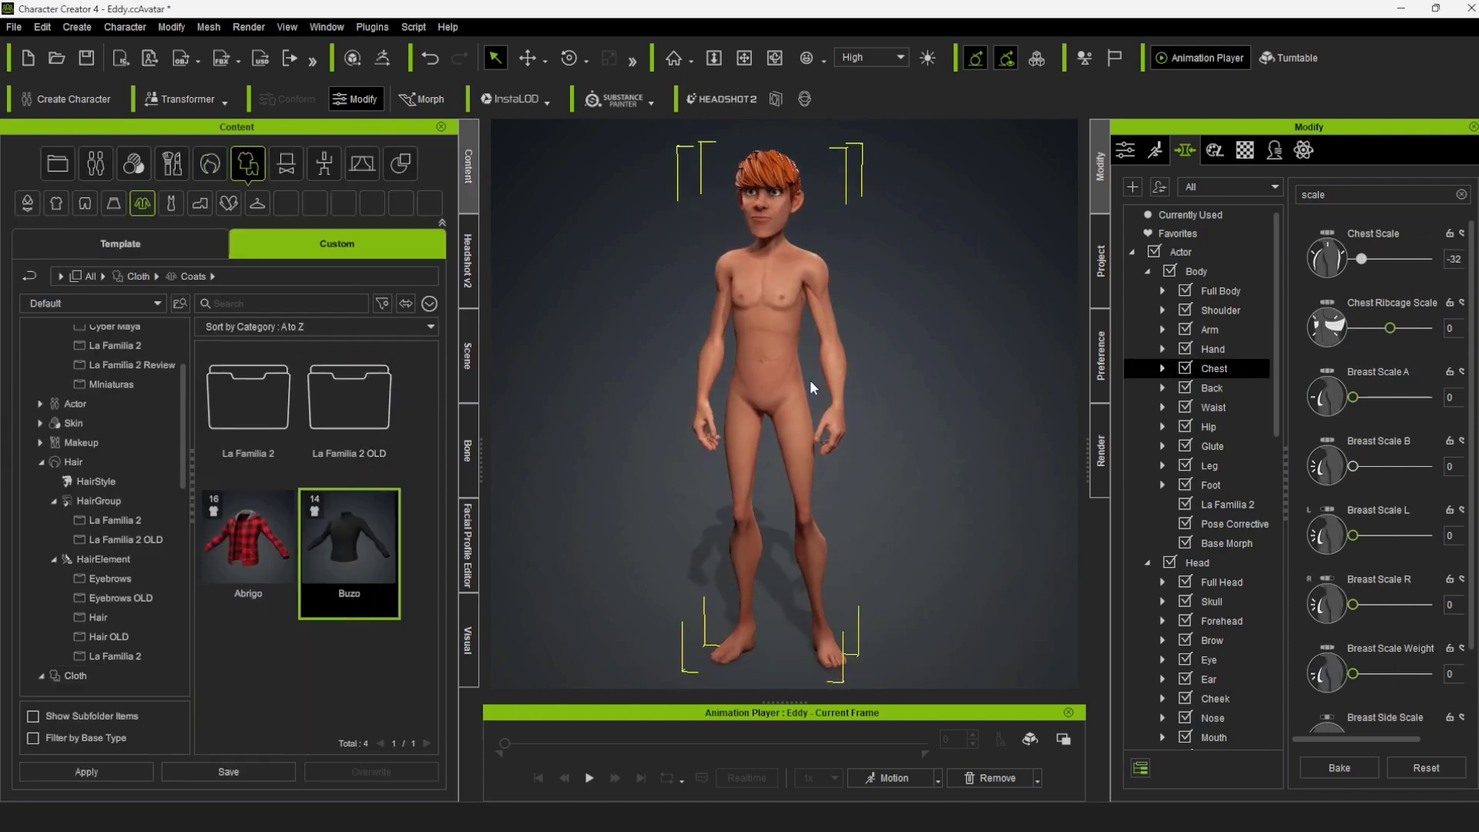
# Dress Eddy in the Brad Short shorts and Brad_Shoes.
pyautogui.moveTo(349, 408); pyautogui.dragTo(801, 447)
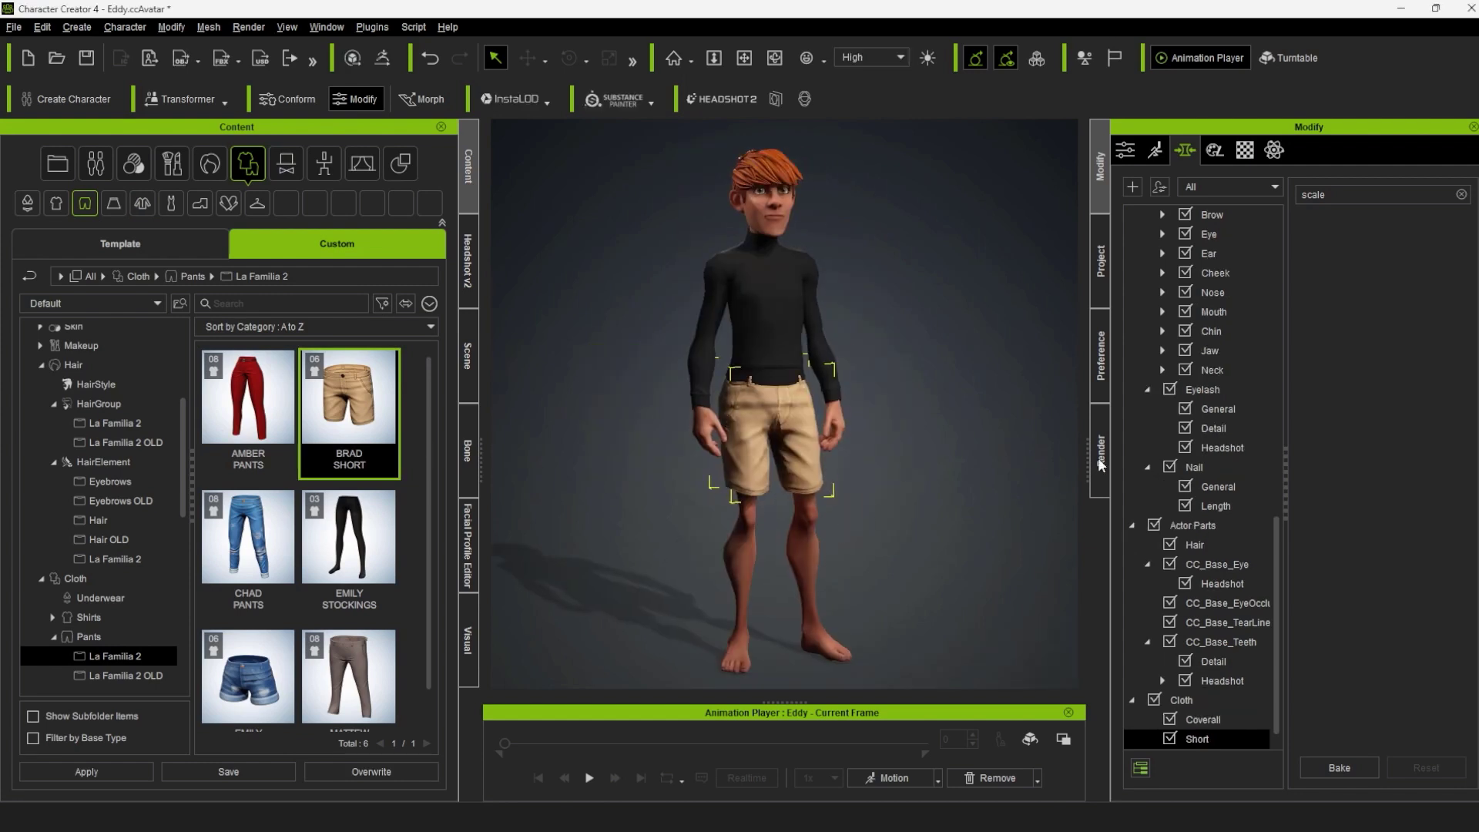
pyautogui.click(200, 203)
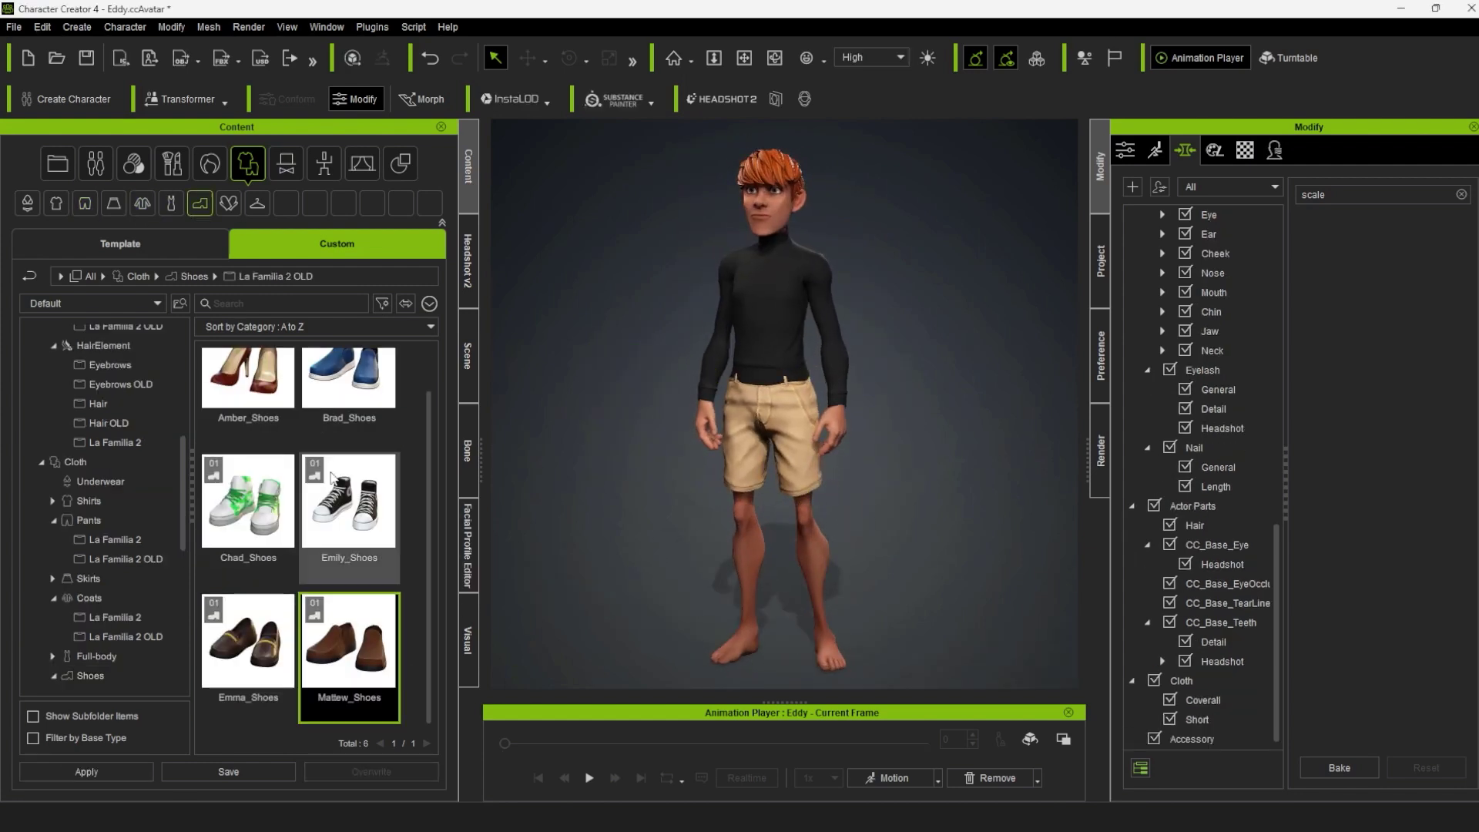
pyautogui.moveTo(349, 378); pyautogui.dragTo(822, 619)
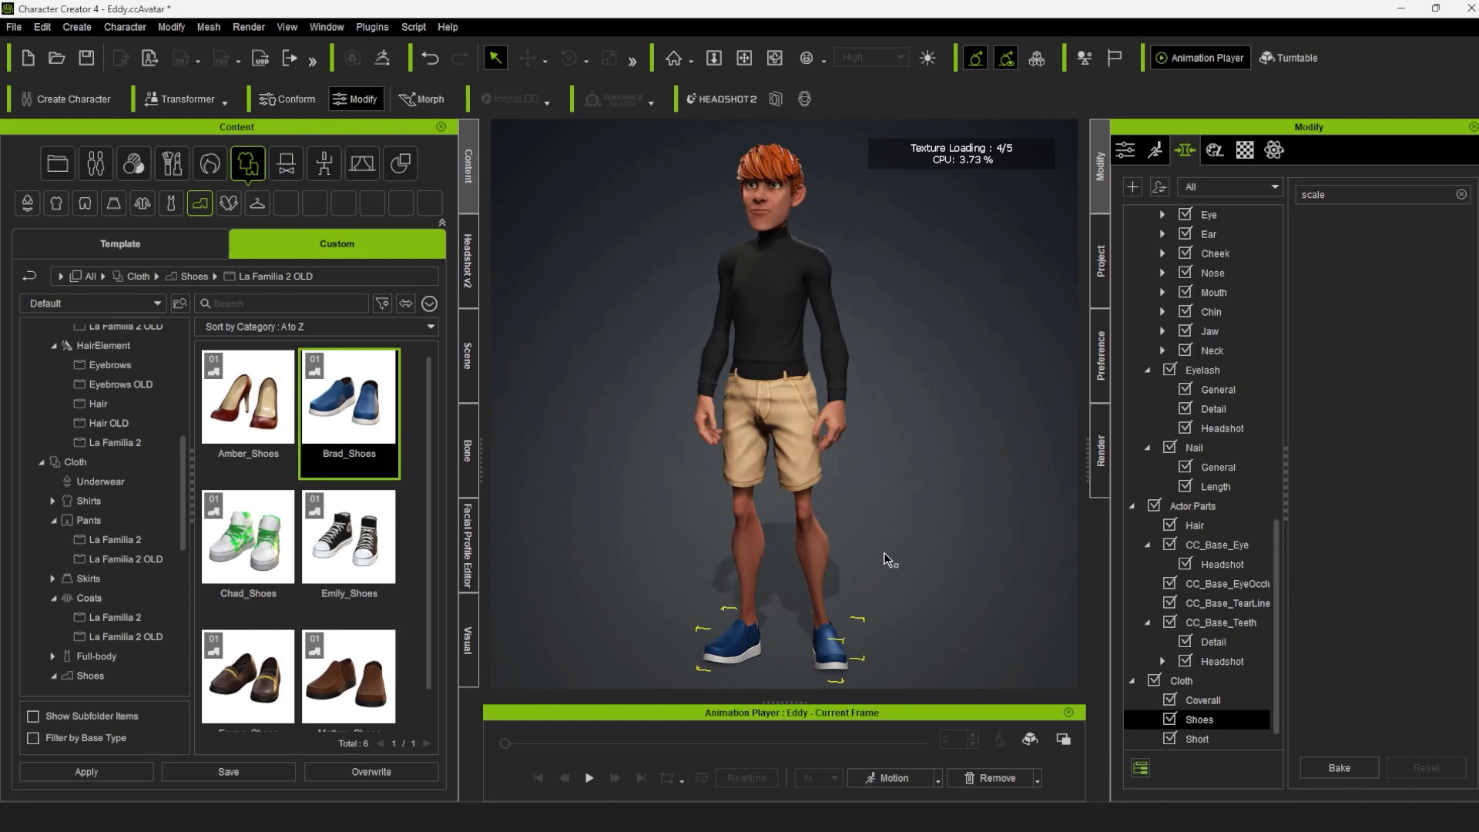
pyautogui.click(890, 501)
# Apply the Walk_M motion to Eddy.
pyautogui.scroll(-3, 913, 514)
pyautogui.click(895, 778)
pyautogui.click(886, 493)
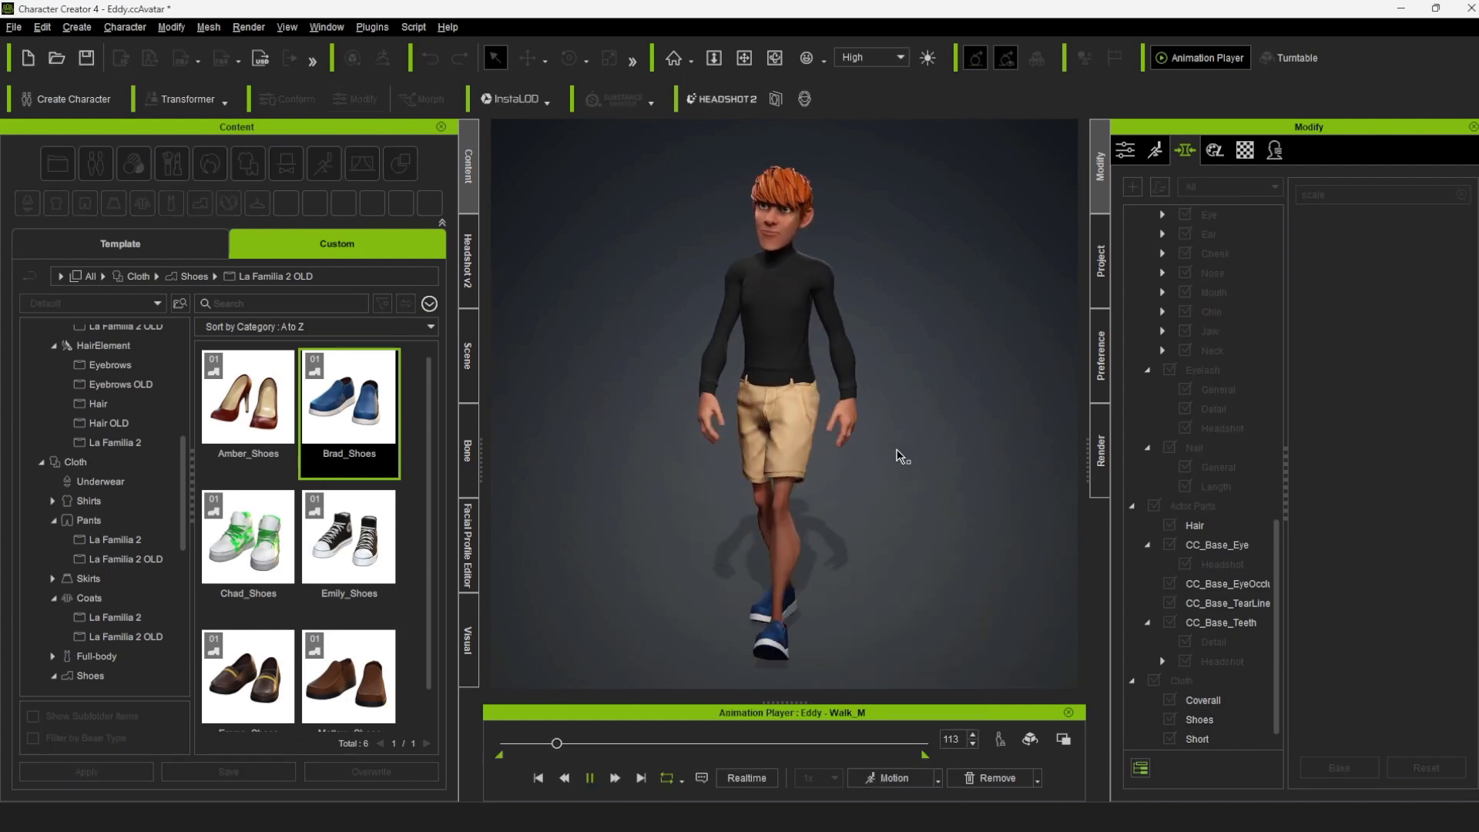
pyautogui.moveTo(1047, 433)
pyautogui.mouseDown(button='right')
pyautogui.moveTo(994, 452)
pyautogui.moveTo(782, 443)
pyautogui.moveTo(954, 439)
pyautogui.moveTo(746, 459)
pyautogui.moveTo(852, 456)
pyautogui.mouseUp(button='right')
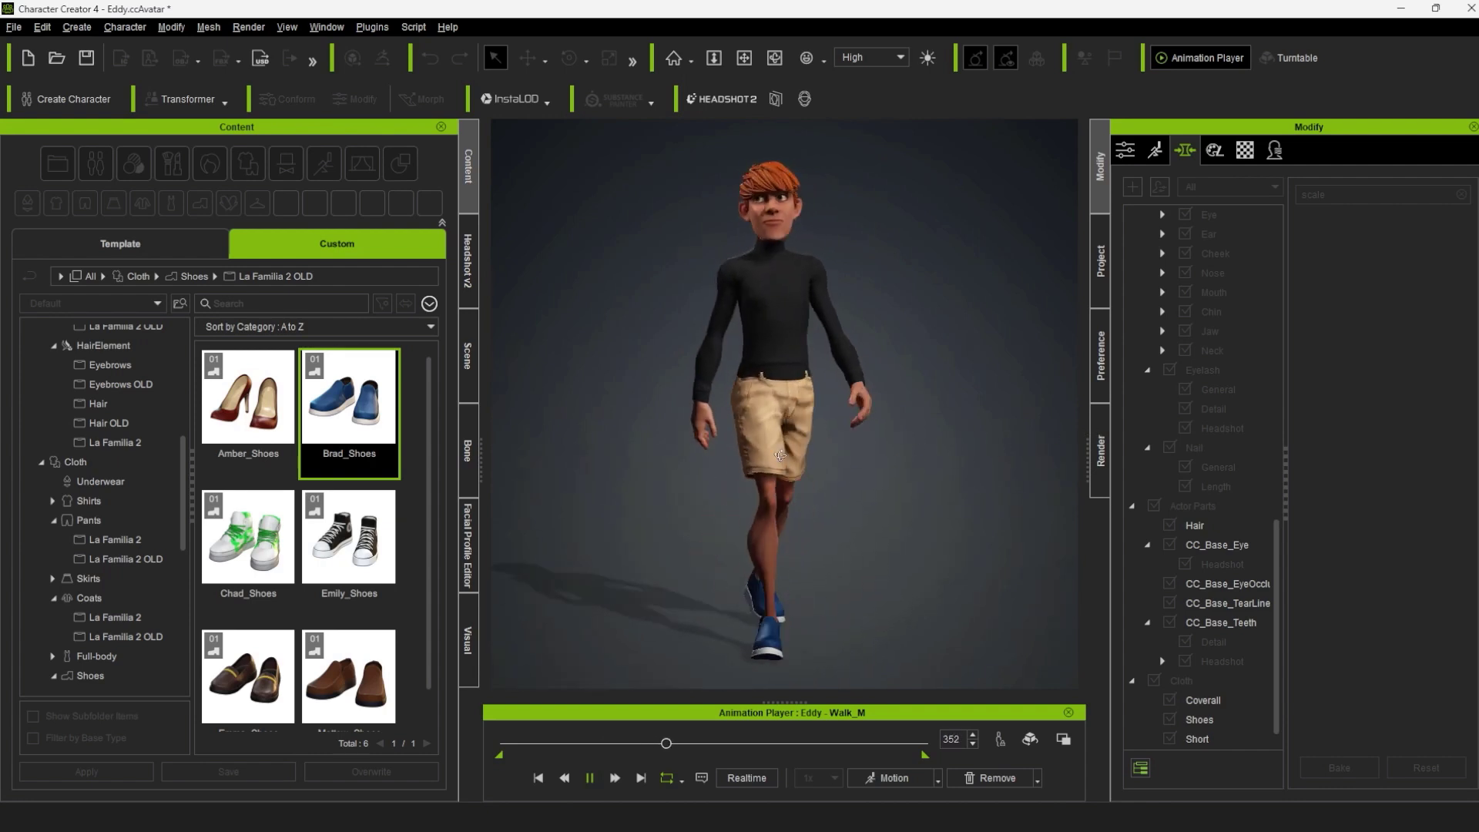